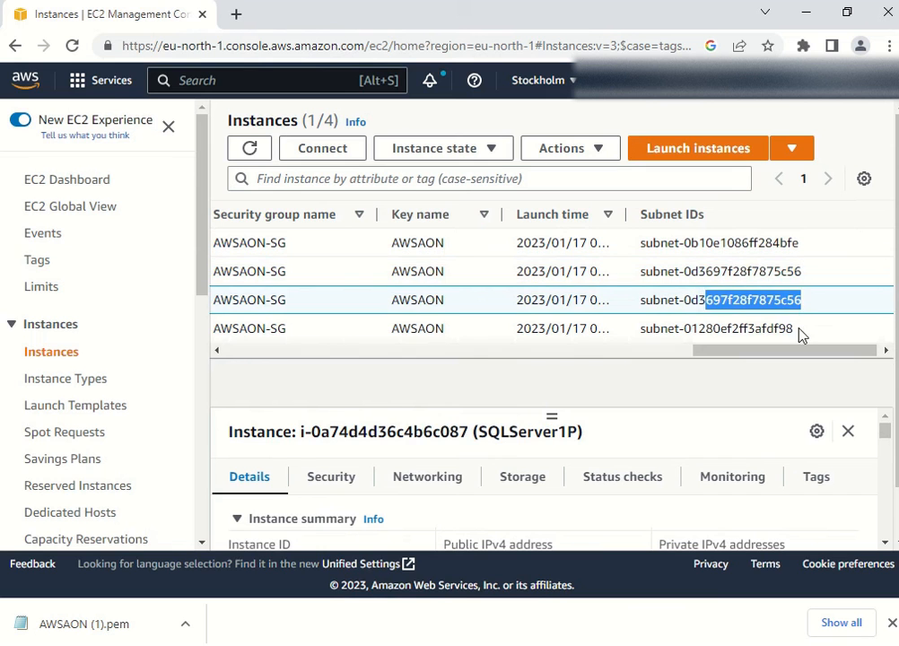
Compare the subnet IDs of the four EC2 instances with the Always On architecture diagram in PowerPoint.
drag(800, 331, 594, 328)
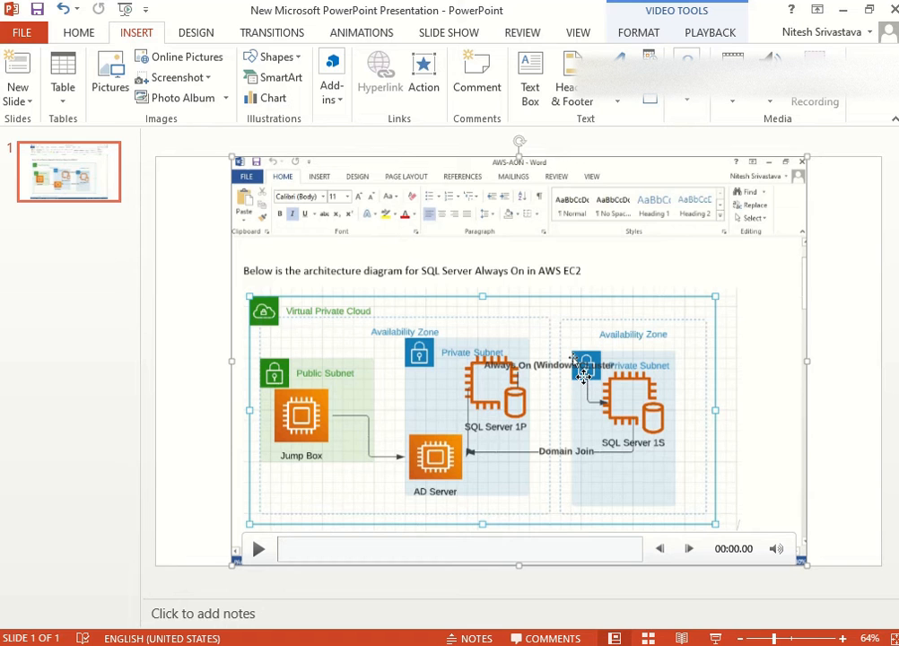
click(844, 10)
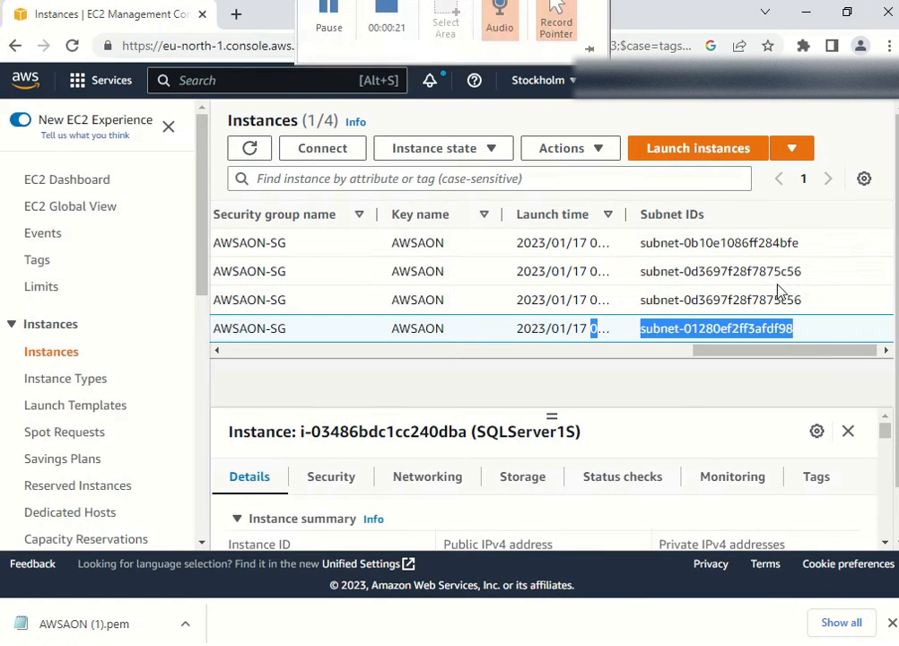
drag(800, 243, 639, 243)
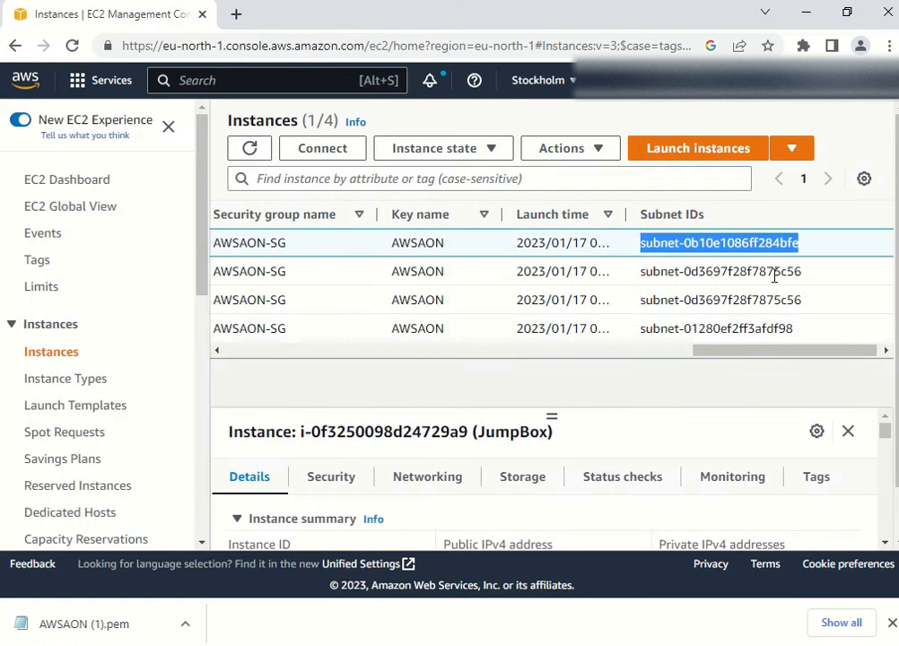
drag(801, 271, 646, 271)
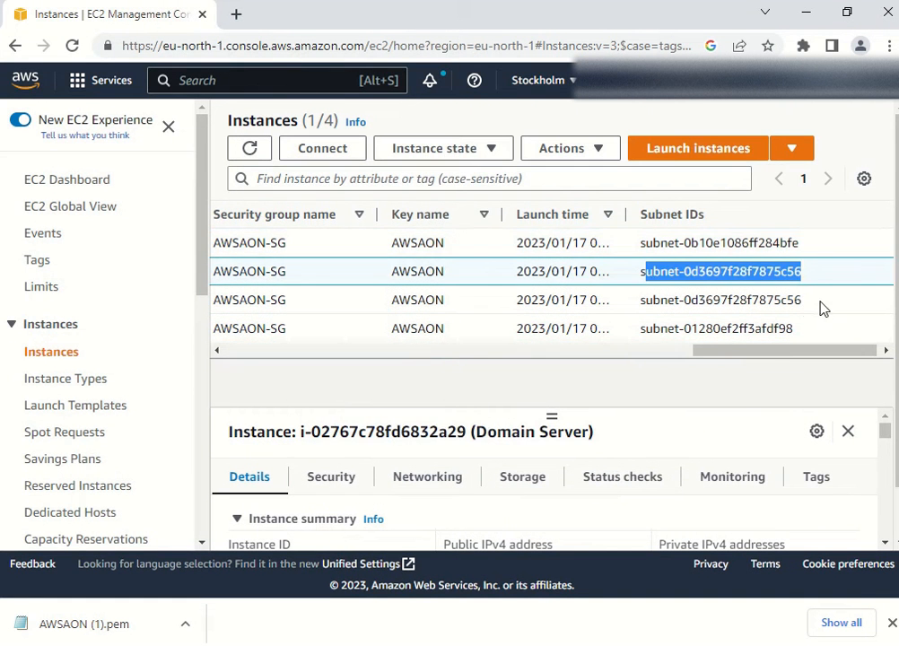
drag(800, 300, 640, 300)
drag(793, 328, 642, 328)
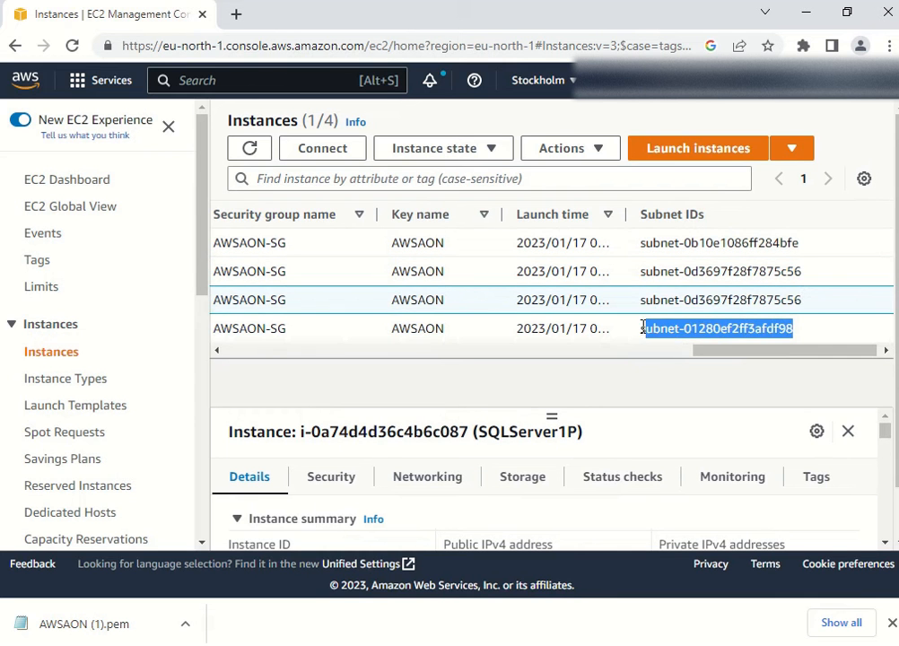
drag(807, 303, 808, 274)
click(799, 275)
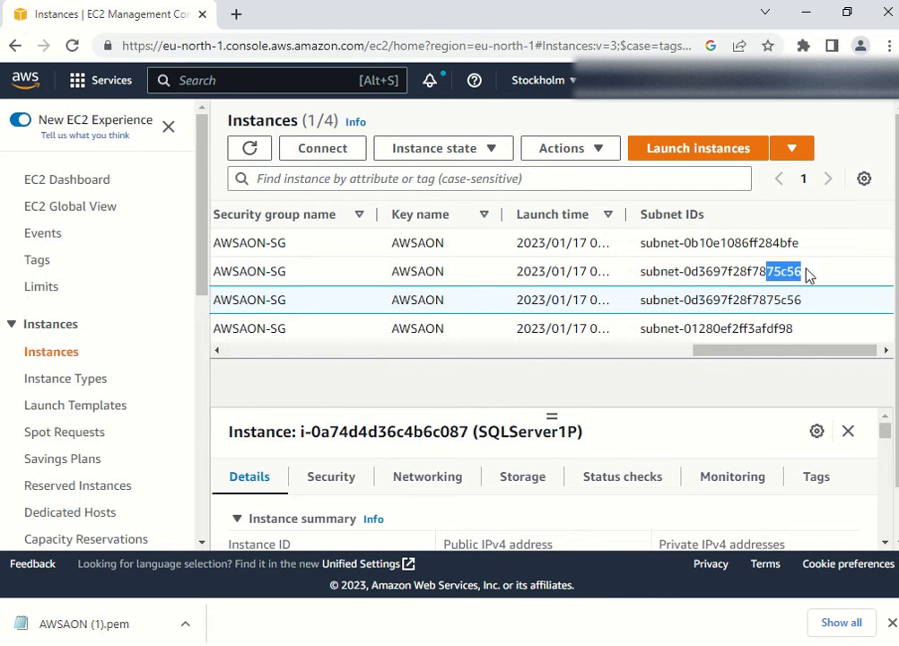
drag(705, 305, 777, 320)
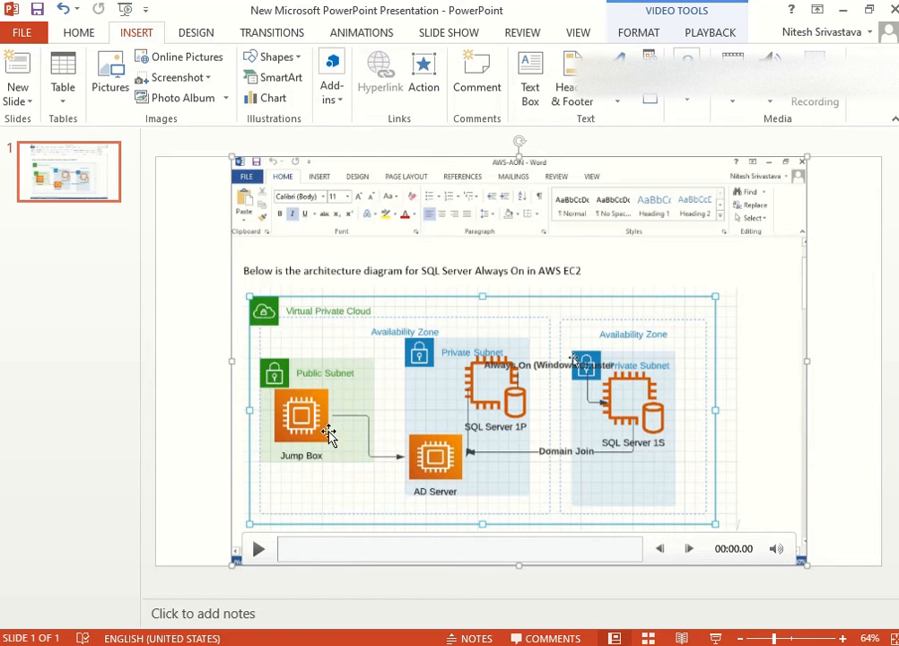
click(844, 11)
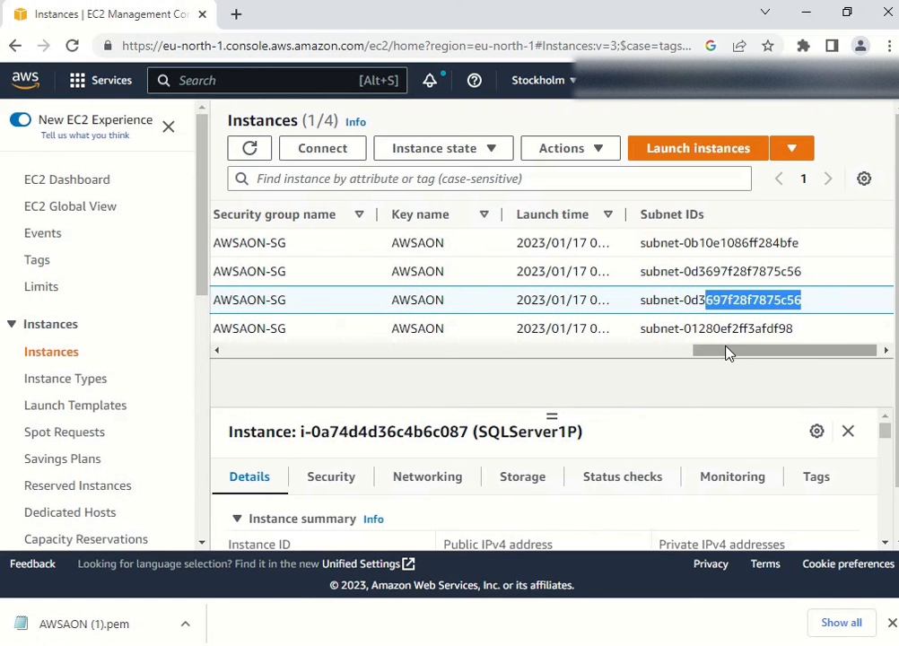
Refresh the instance list and review the status checks of all four instances.
drag(726, 351, 189, 329)
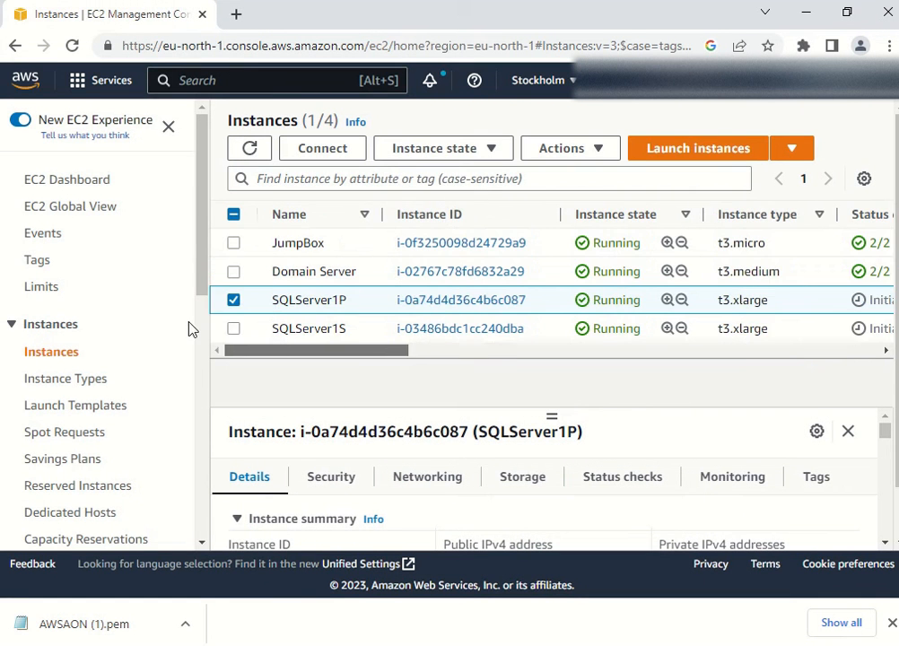
click(237, 302)
click(233, 243)
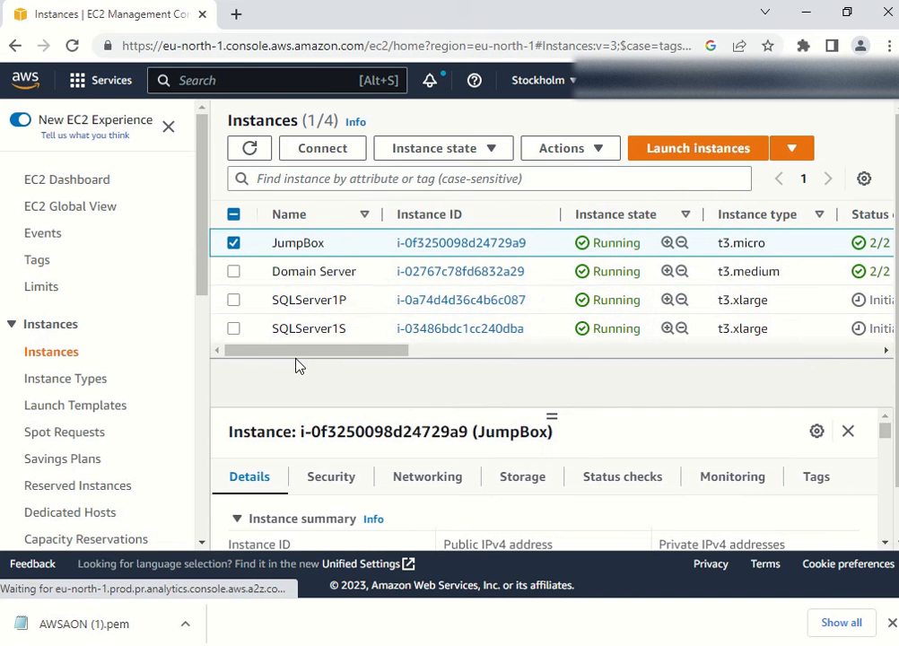
drag(307, 353, 393, 372)
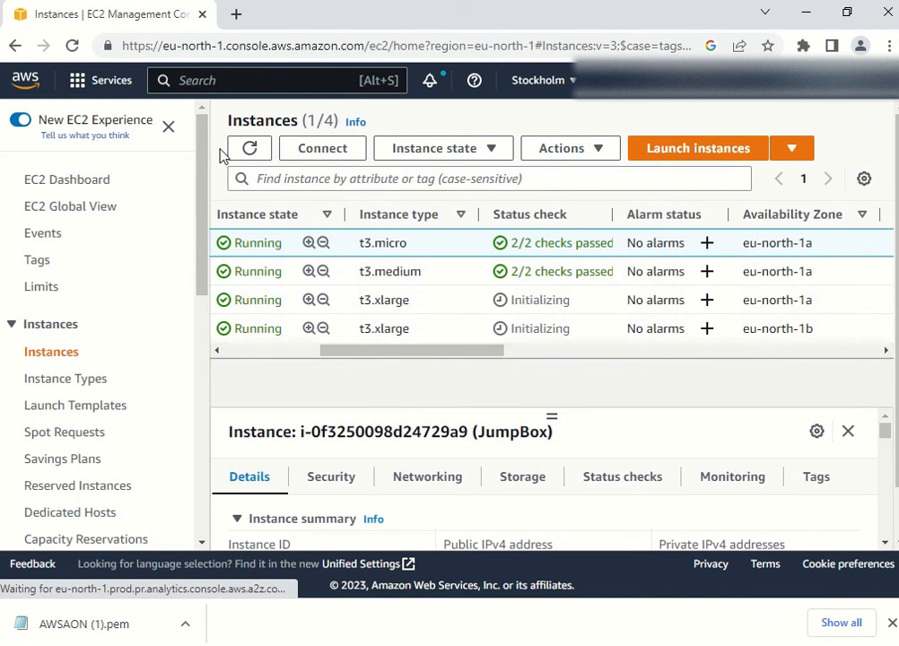
click(250, 149)
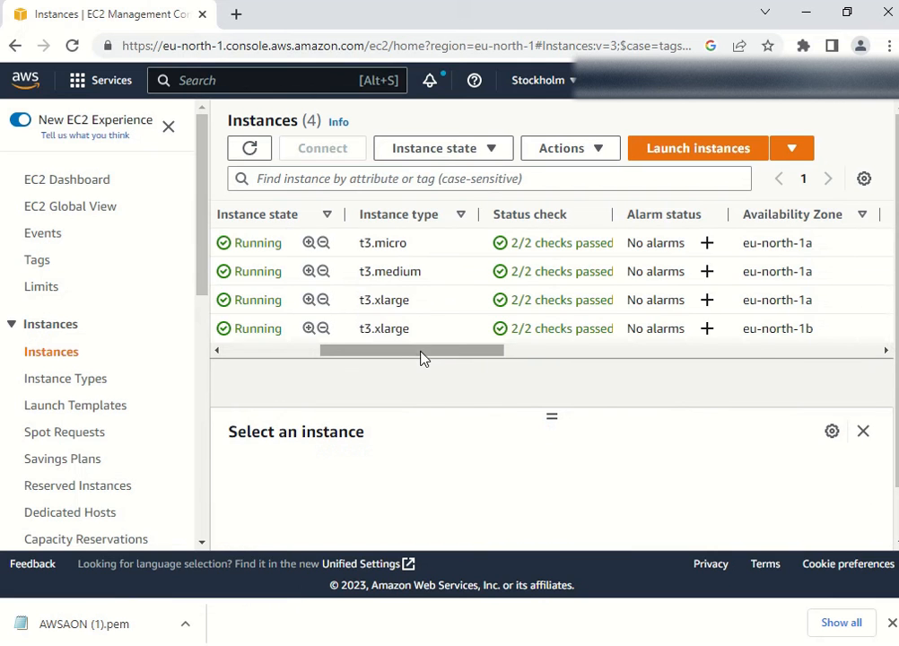
drag(424, 358, 441, 361)
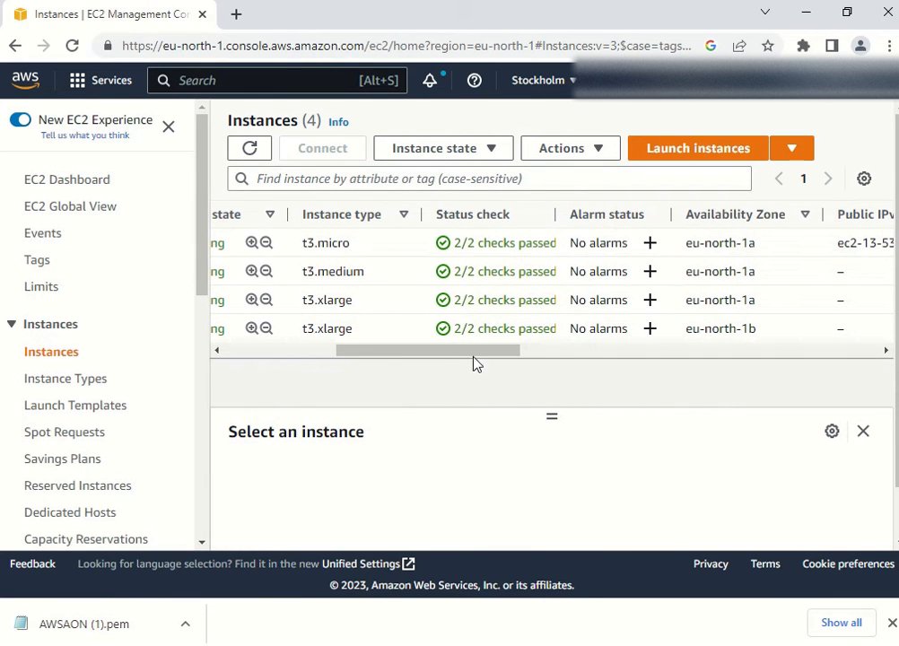
drag(391, 357, 251, 357)
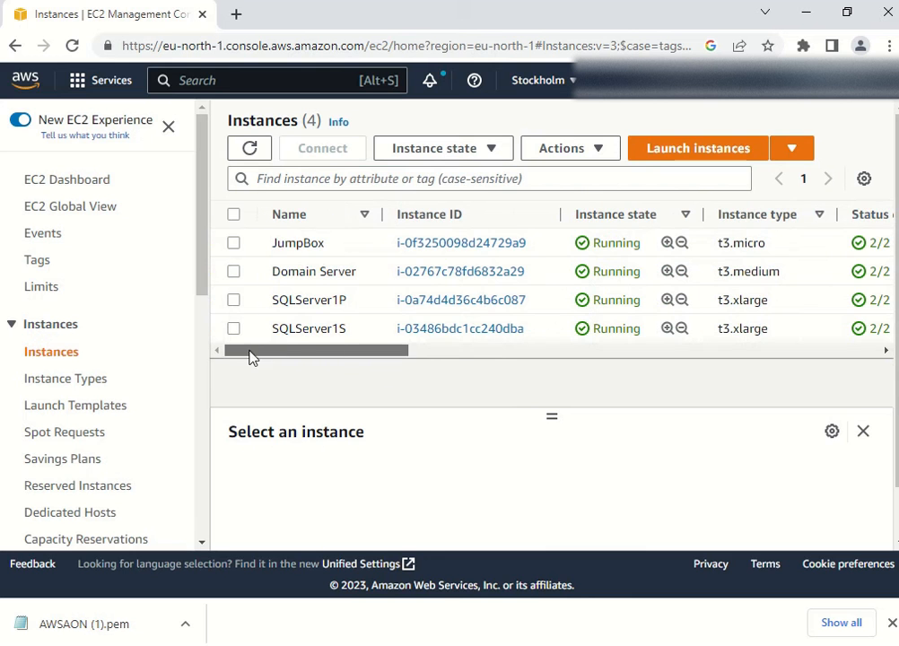
Select the JumpBox instance and enlarge its detail pane to review the instance summary.
click(241, 244)
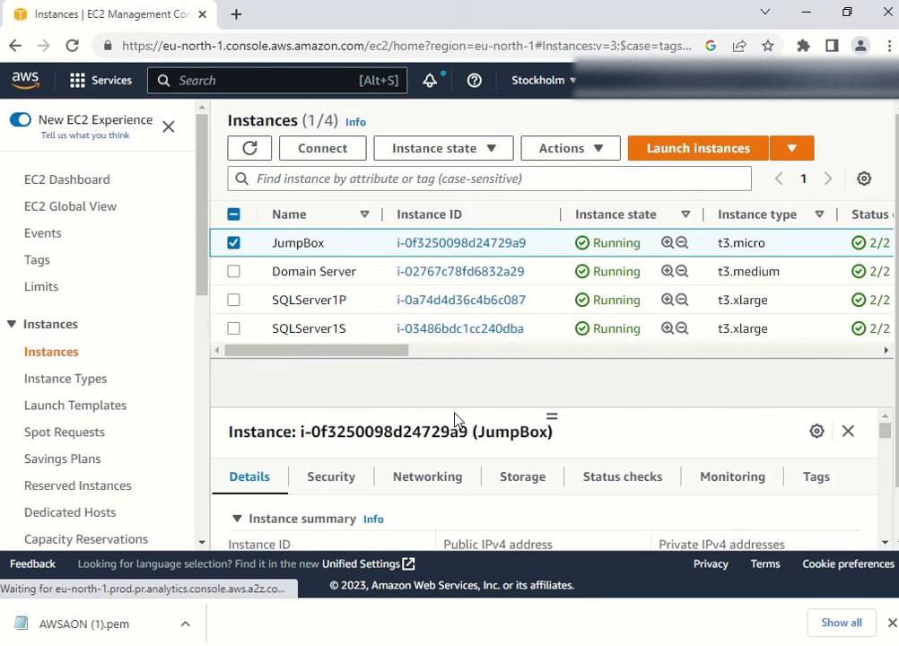
drag(545, 412, 538, 374)
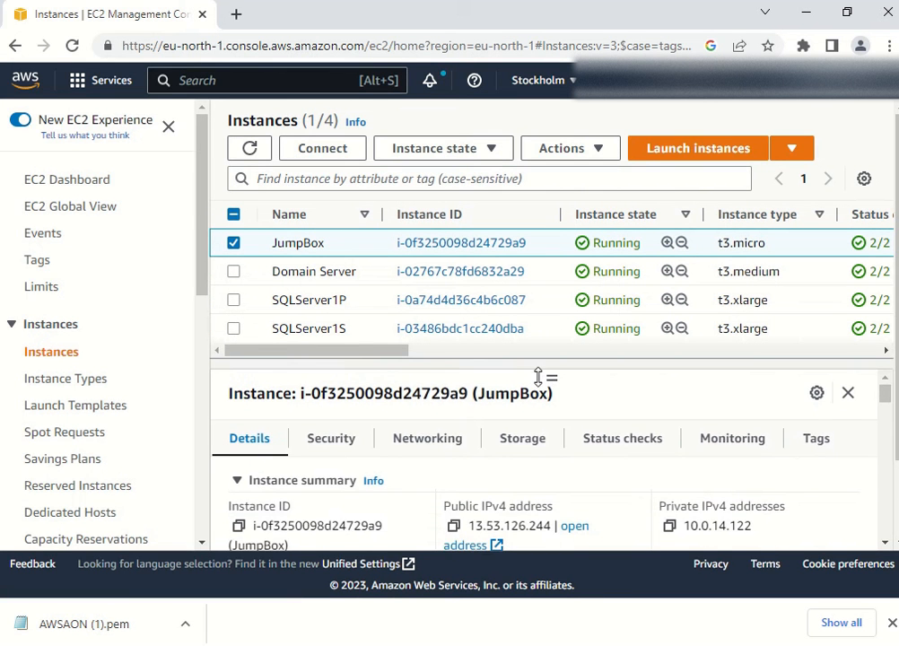
scroll(549, 479, down, 8)
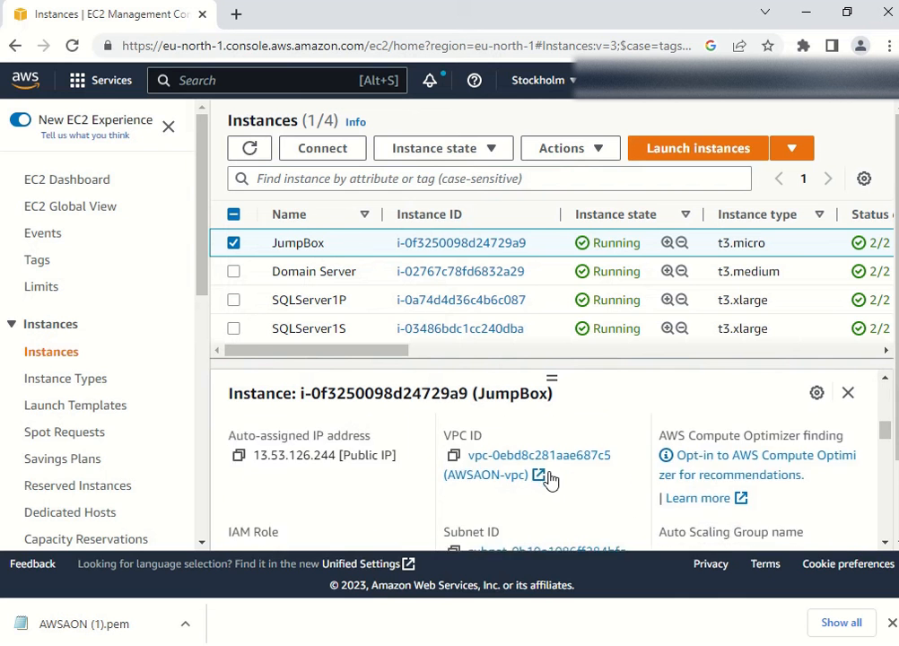
scroll(550, 480, down, 2)
scroll(550, 480, up, 10)
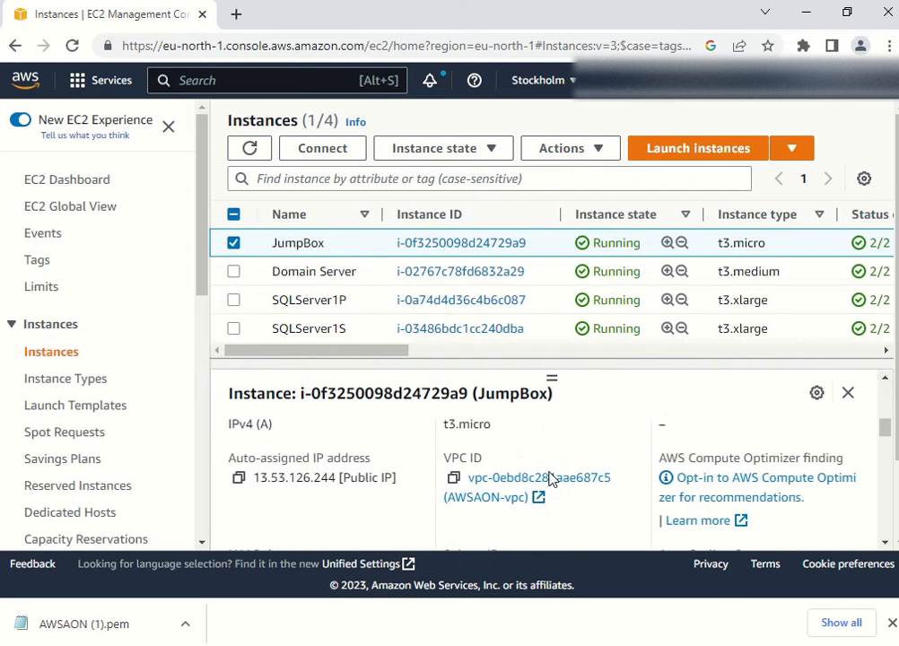
Open the AWSAON-SG security group from the JumpBox's security details in a new browser tab.
click(330, 447)
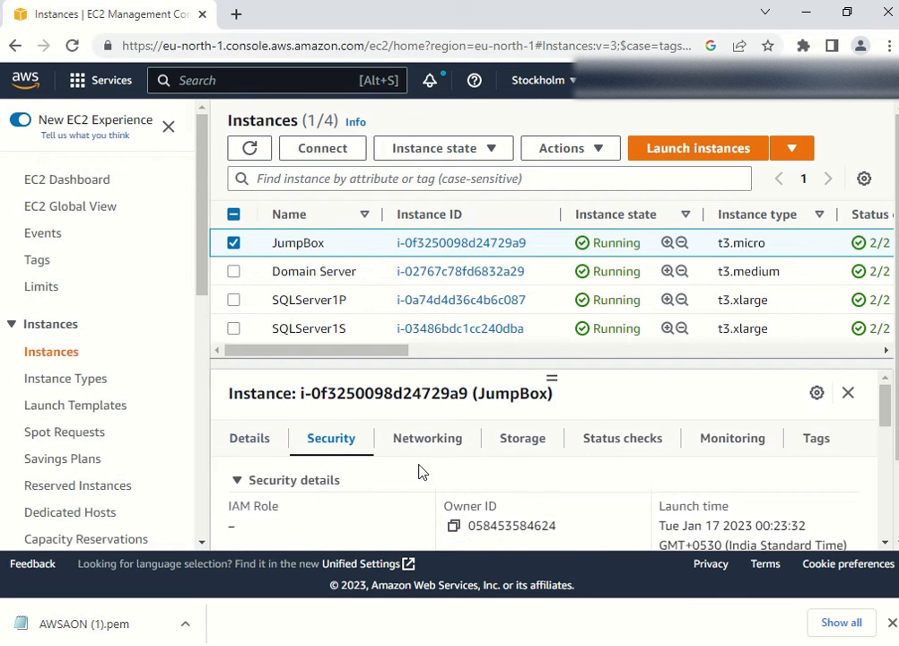
scroll(421, 471, down, 3)
scroll(422, 473, up, 1)
ctrl+click(319, 510)
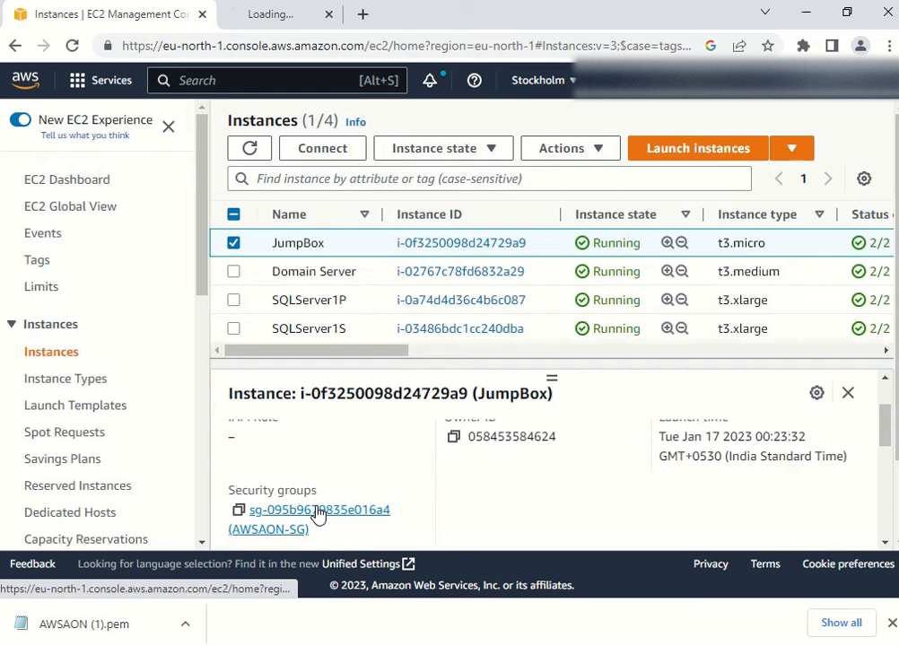
click(297, 18)
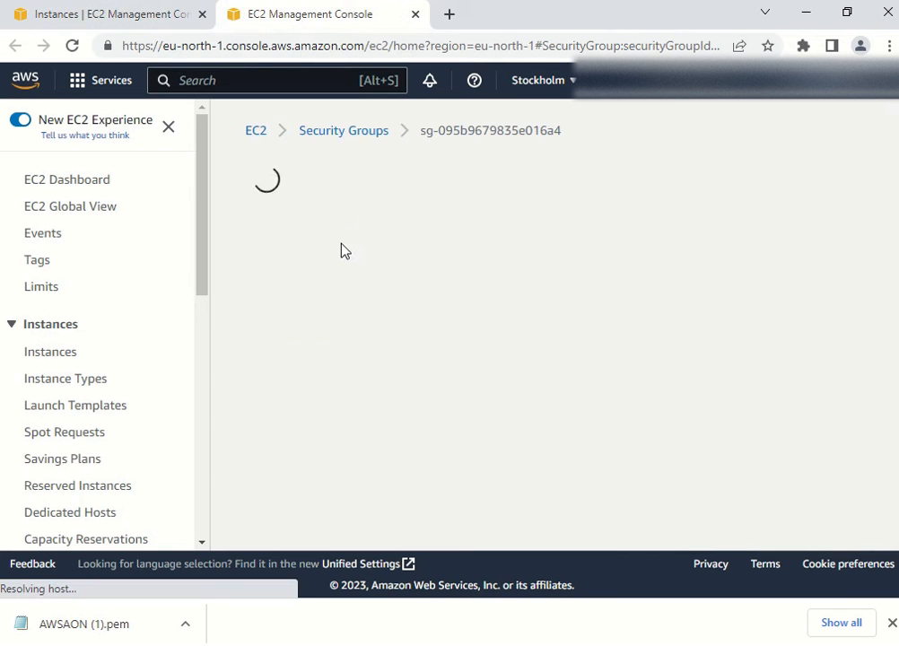
Open the security group's inbound rules for editing and add a second inbound rule.
scroll(425, 353, down, 4)
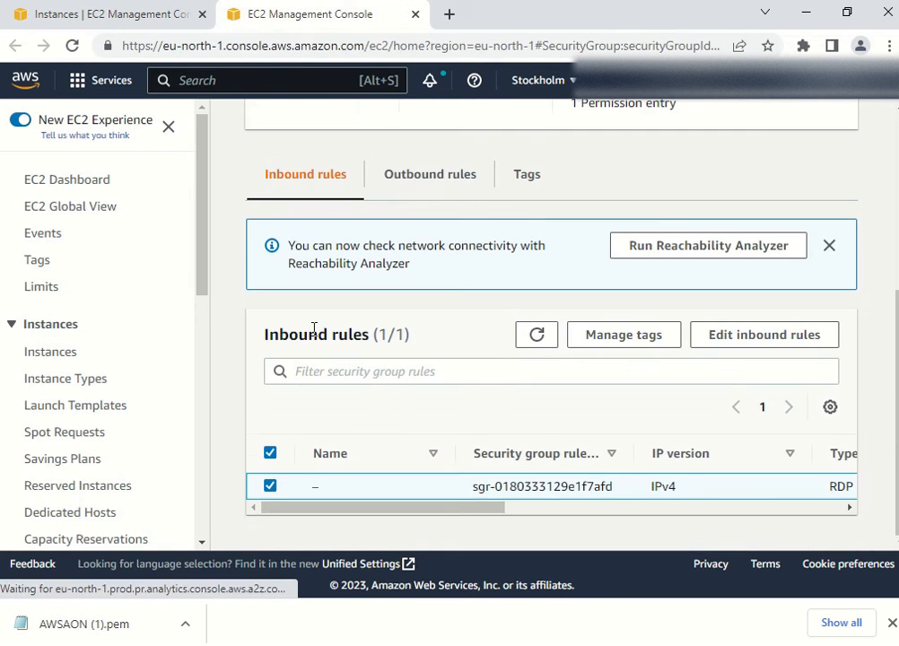
click(726, 344)
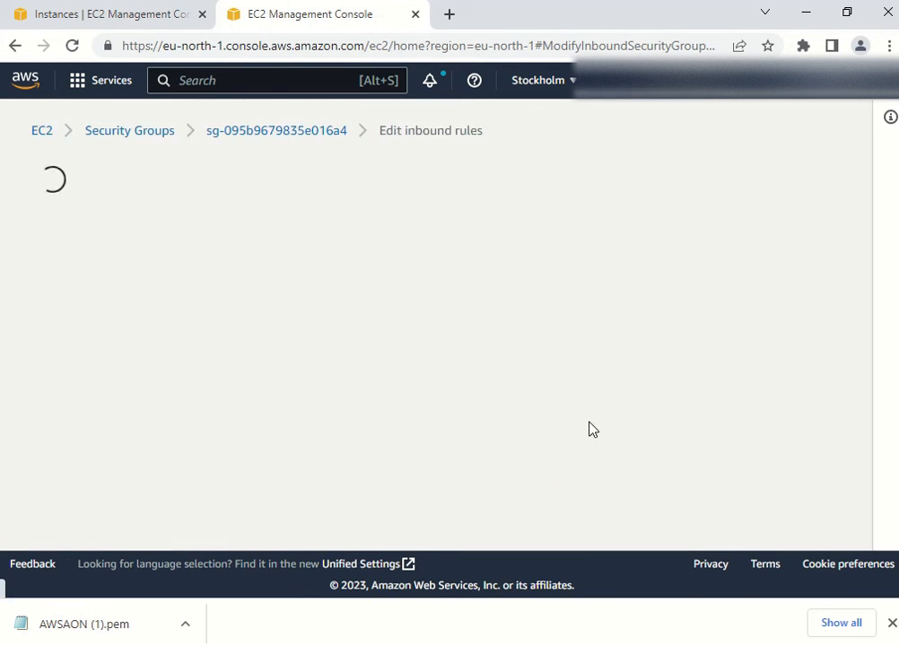
scroll(412, 508, down, 2)
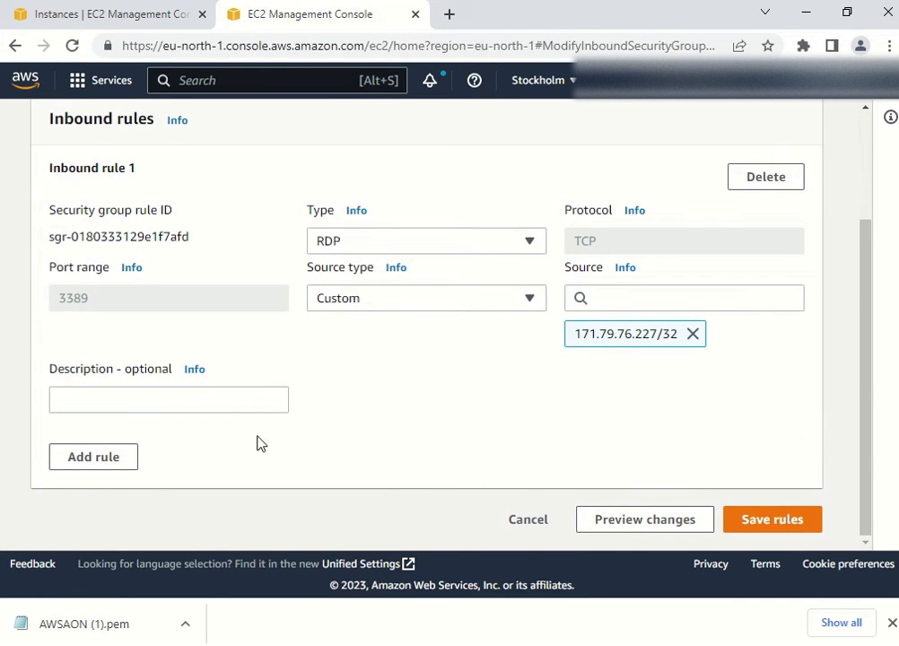
click(91, 459)
scroll(377, 458, down, 2)
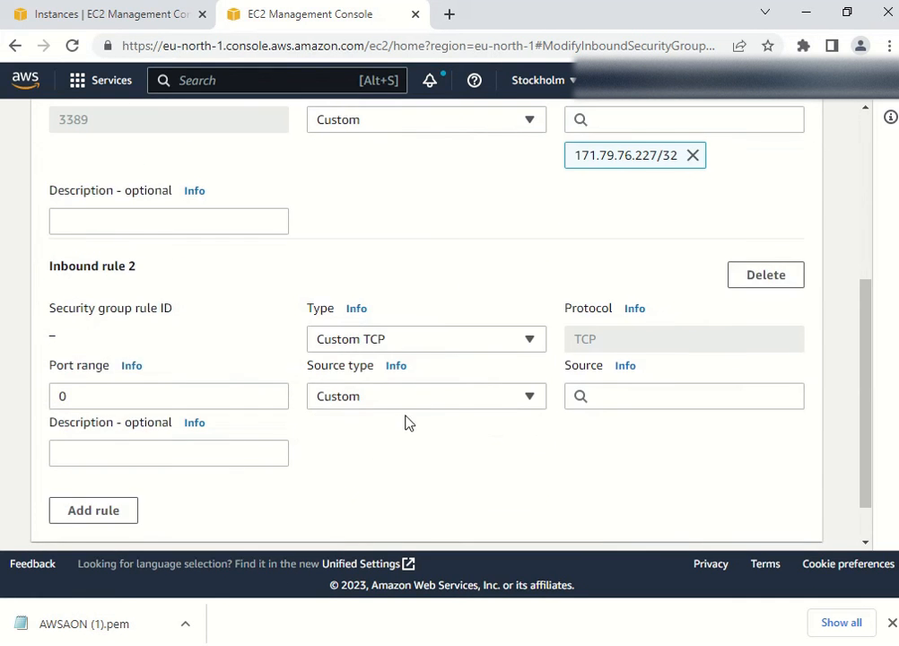
Set the type of inbound rule 2 to All traffic and inspect the available source types.
click(414, 352)
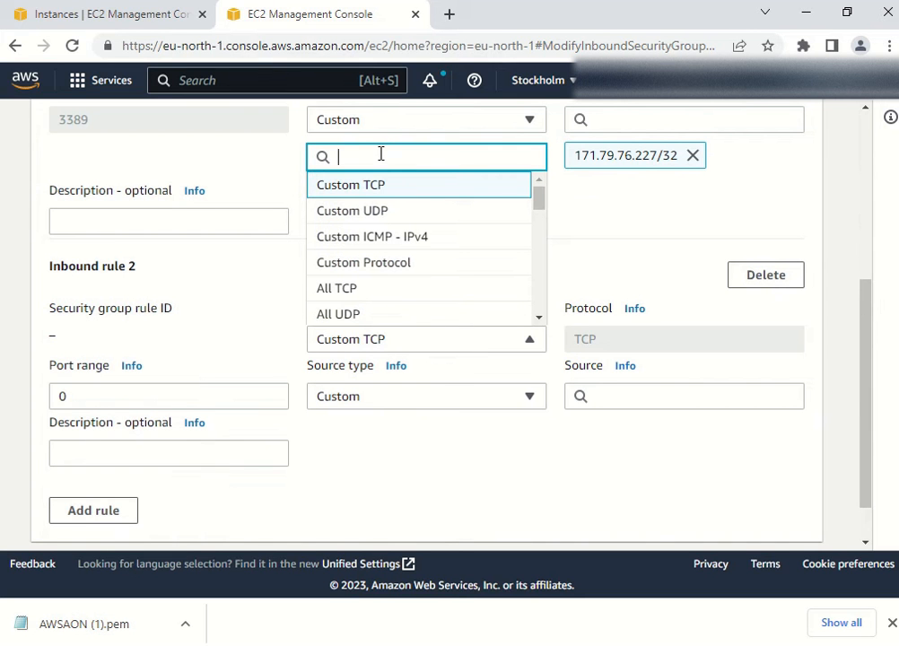
text(All)
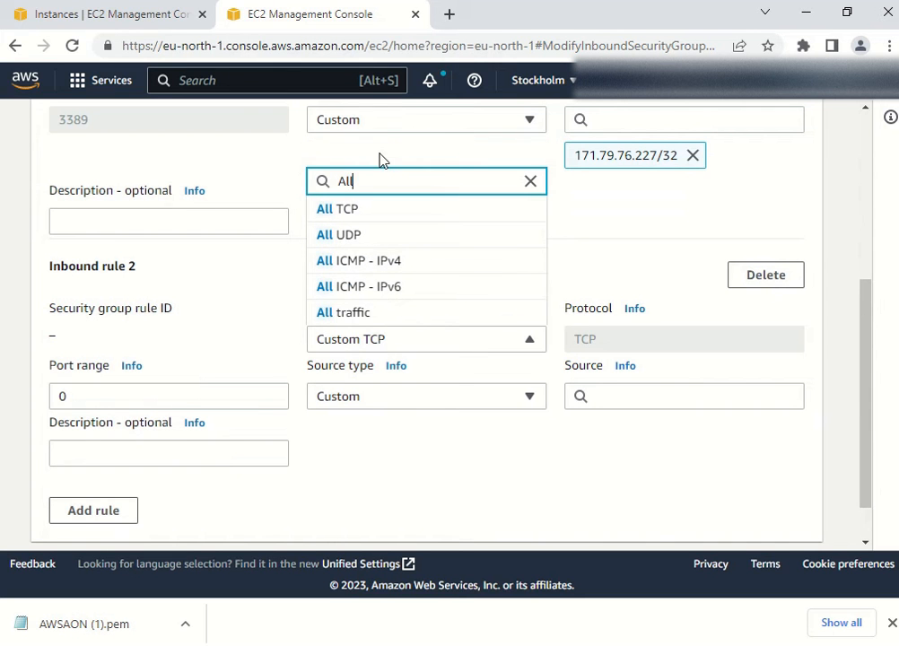
click(355, 313)
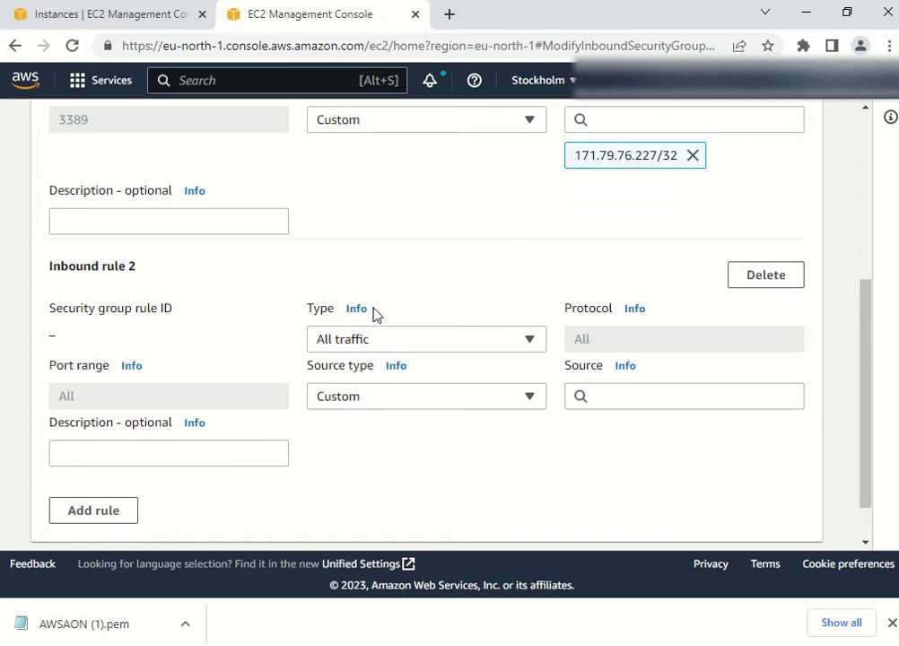
click(367, 397)
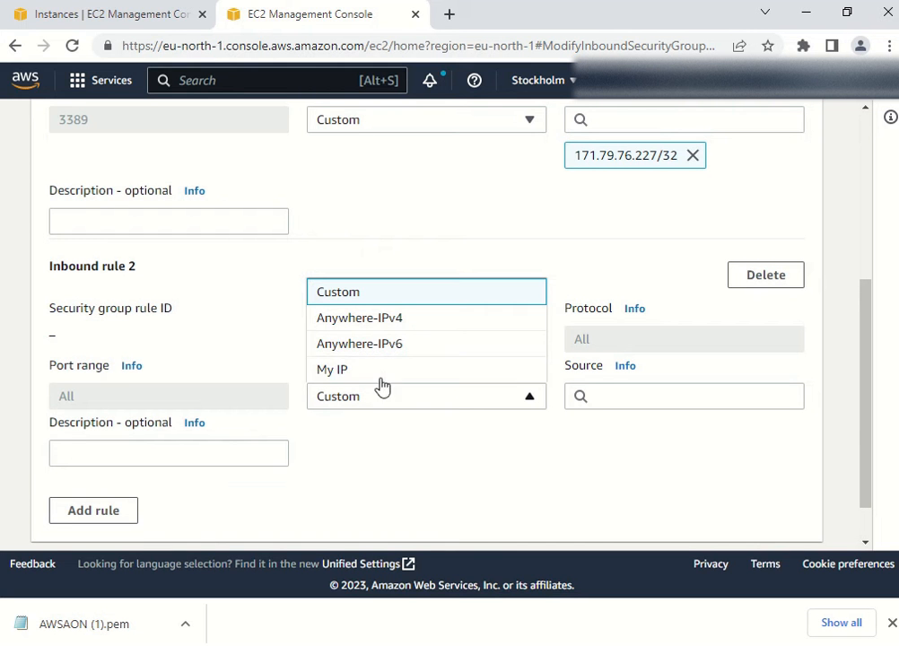
click(422, 451)
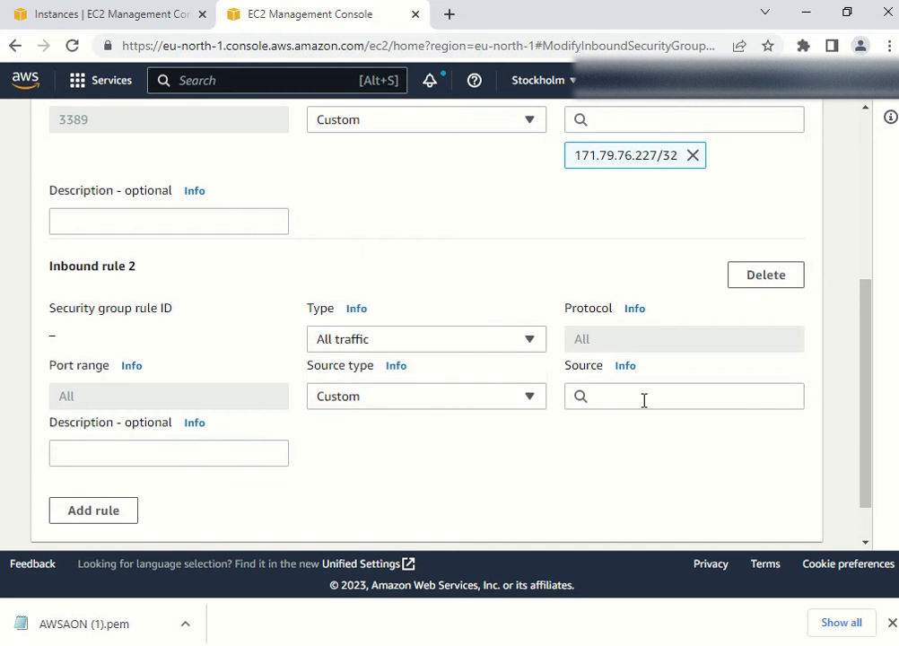
Compare the security group ID and name in the rule editor with the group assigned to the JumpBox instance.
scroll(627, 434, up, 4)
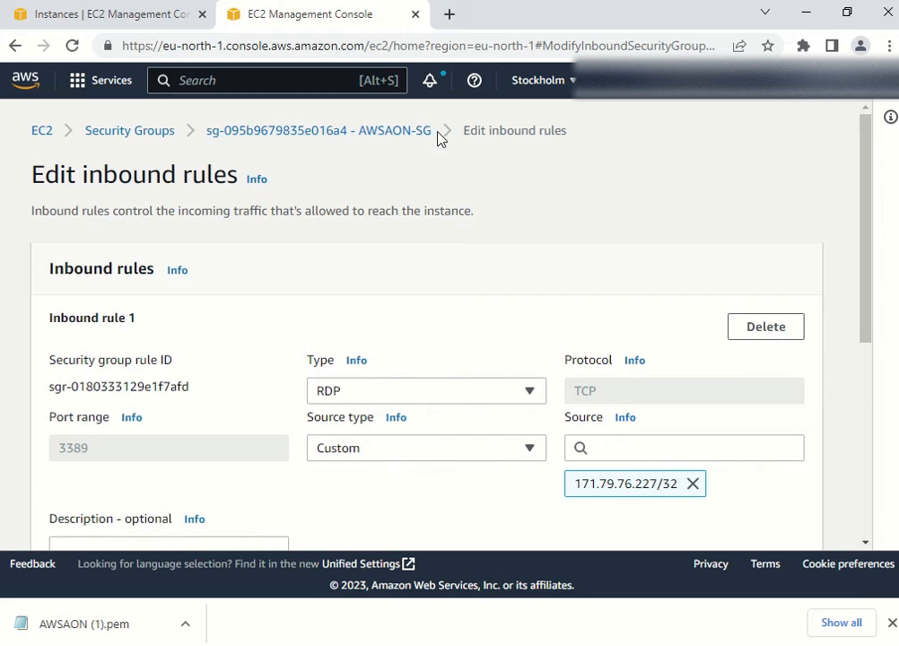
drag(438, 136, 204, 127)
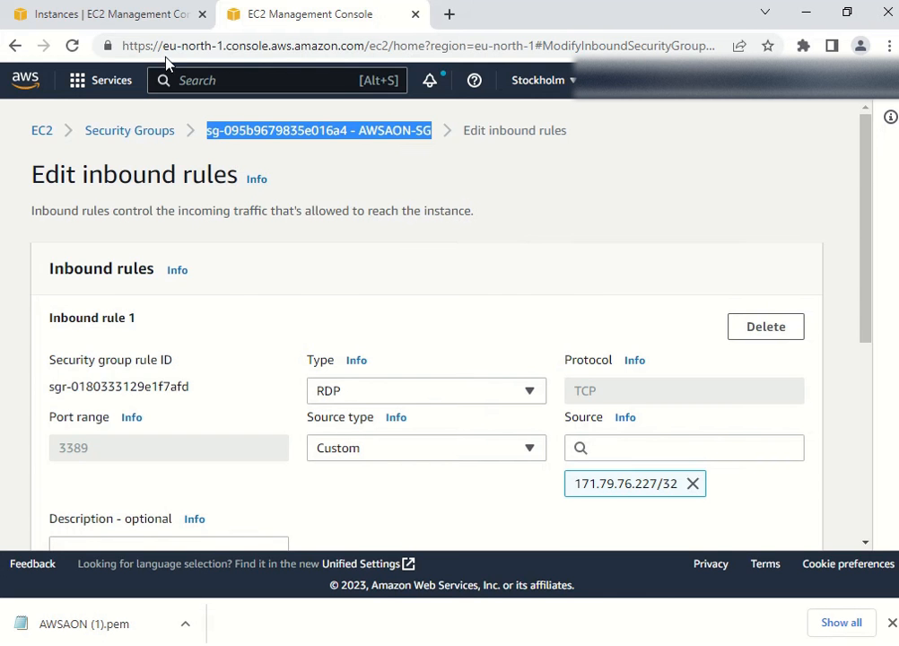
click(122, 22)
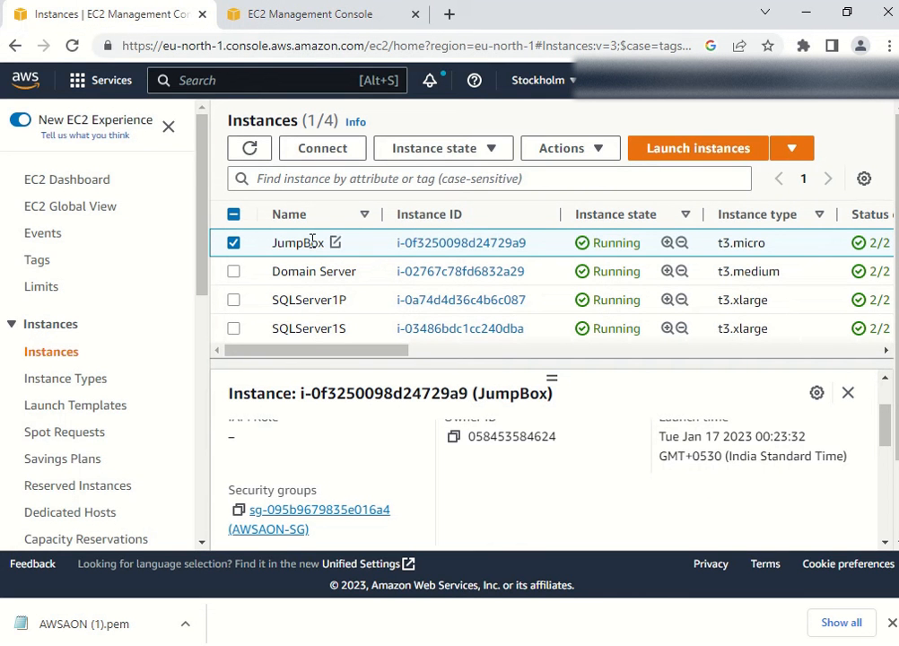
click(302, 12)
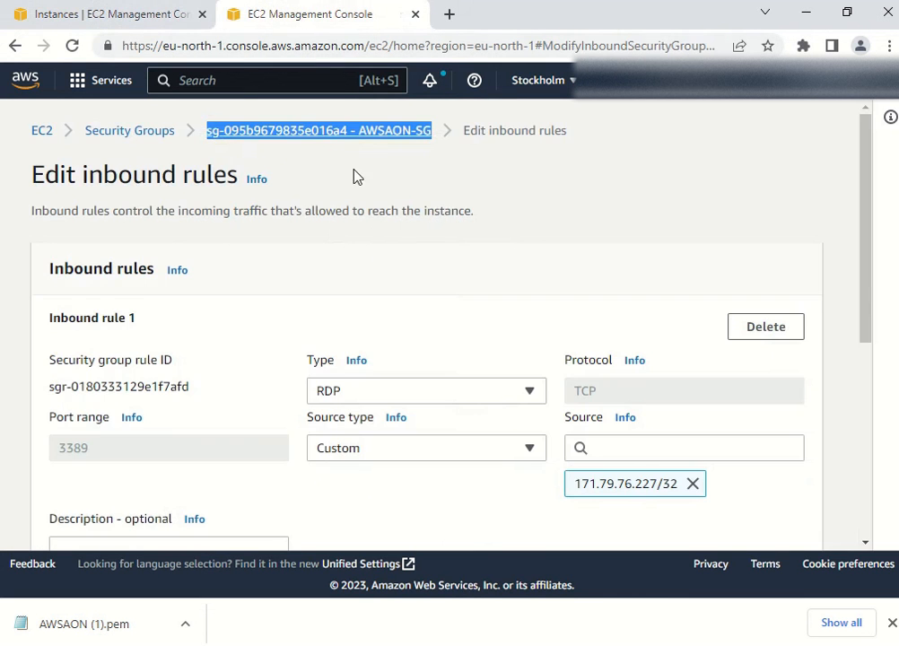
scroll(404, 305, down, 1)
scroll(408, 309, down, 3)
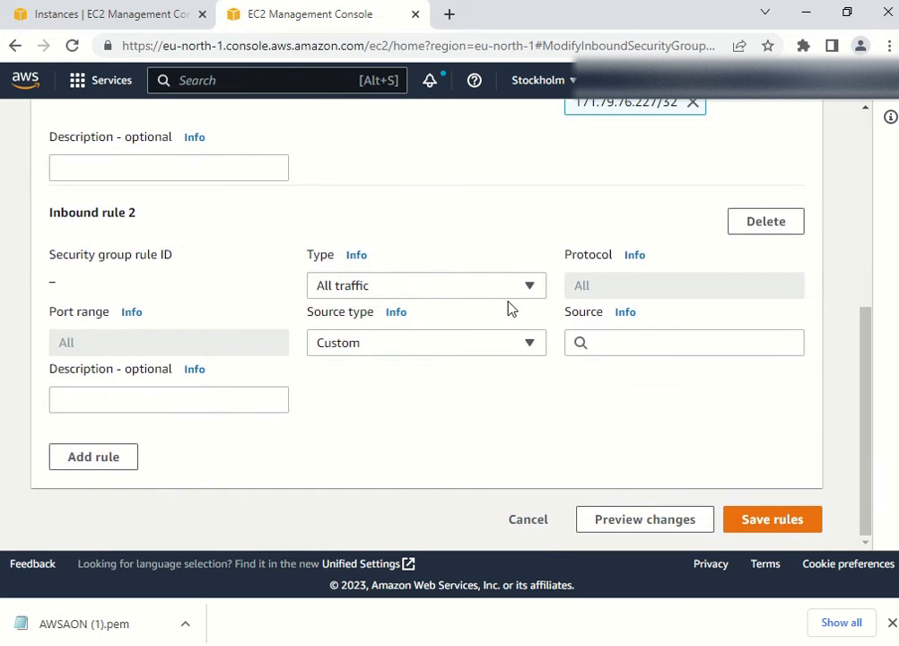
Set the source of inbound rule 2 to the AWSAON-SG security group, sg-095b9679835e016a4.
click(626, 342)
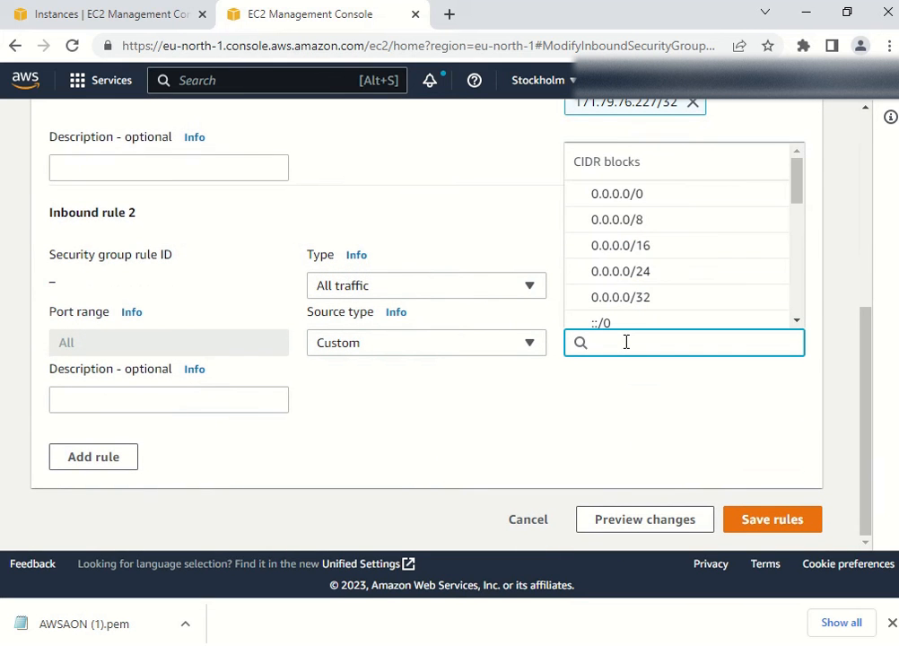
key(ctrl+v)
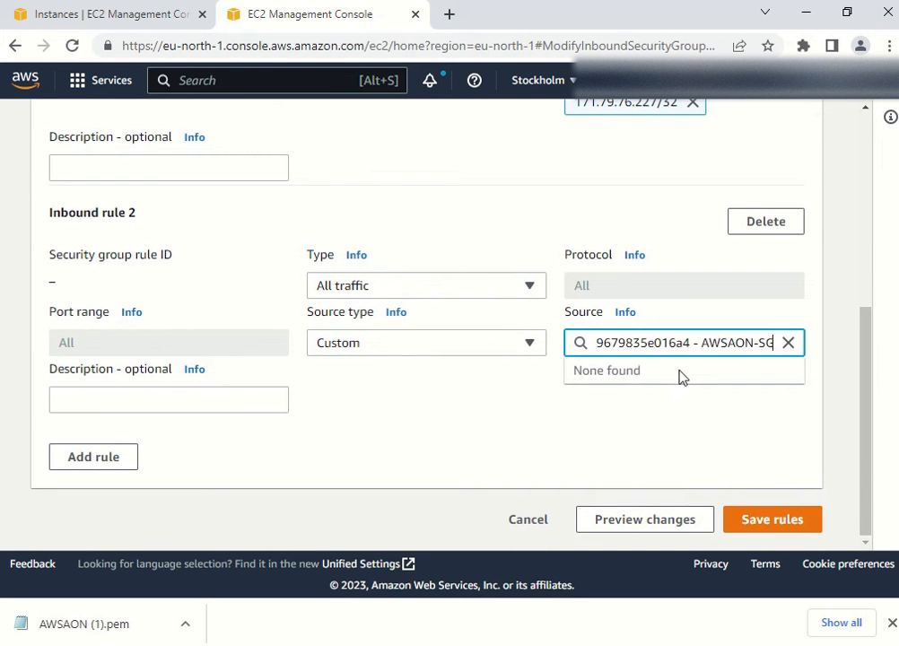
key(BackSpace)
key(BackSpace)
key(BackSpace)
key(BackSpace)
key(BackSpace)
key(BackSpace)
key(BackSpace)
key(BackSpace)
key(BackSpace)
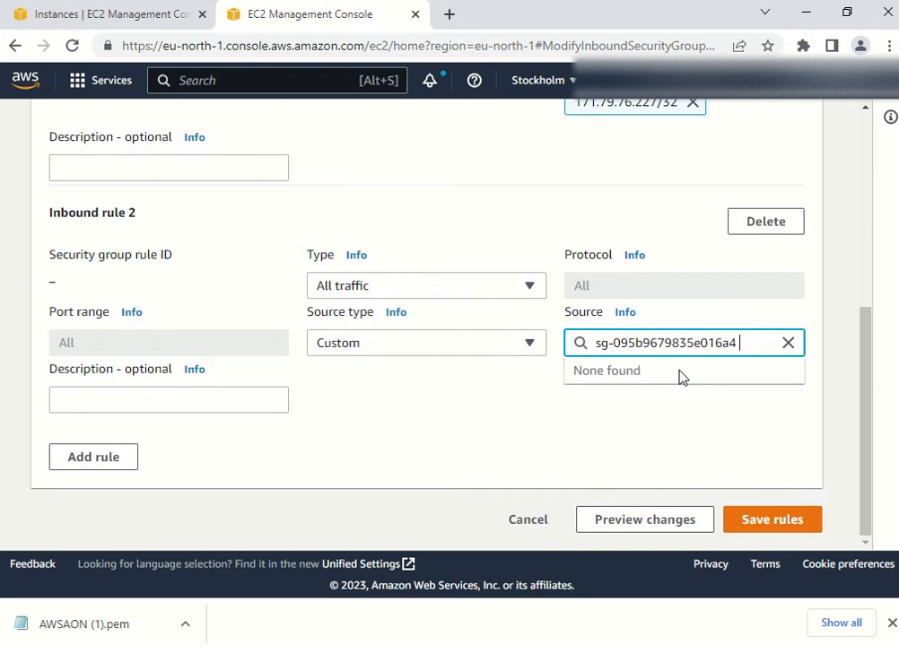
key(BackSpace)
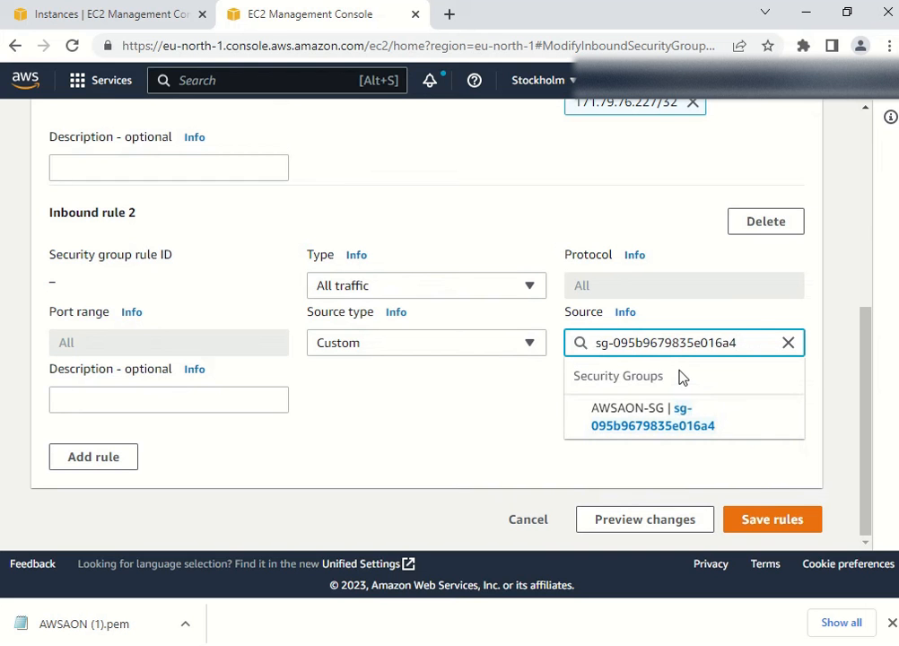
click(640, 434)
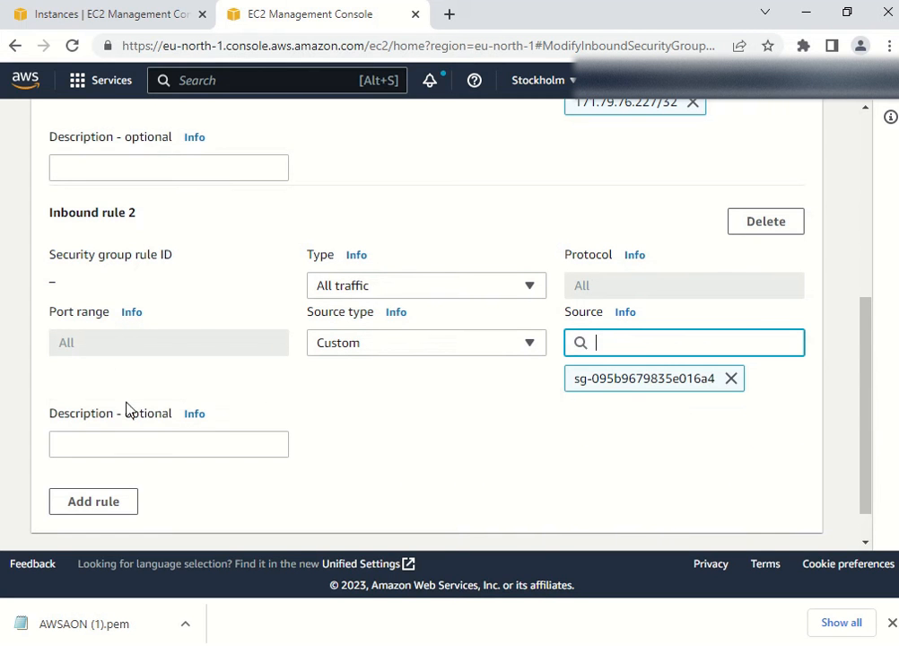
Describe inbound rule 2 as "Internal Trafic" and save the security group's inbound rules.
click(220, 445)
text(Internal Trafic)
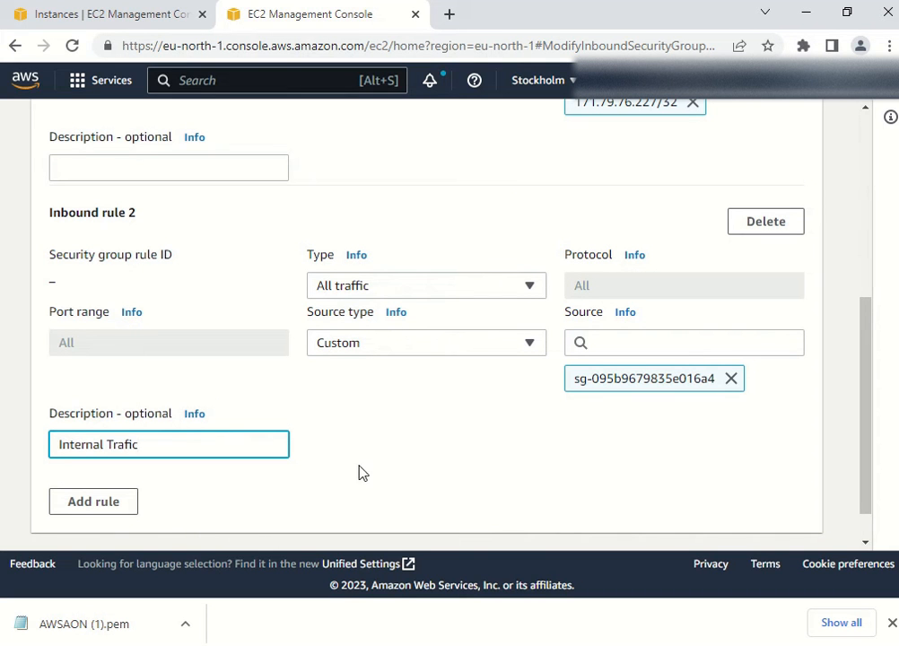
click(479, 437)
scroll(606, 448, down, 1)
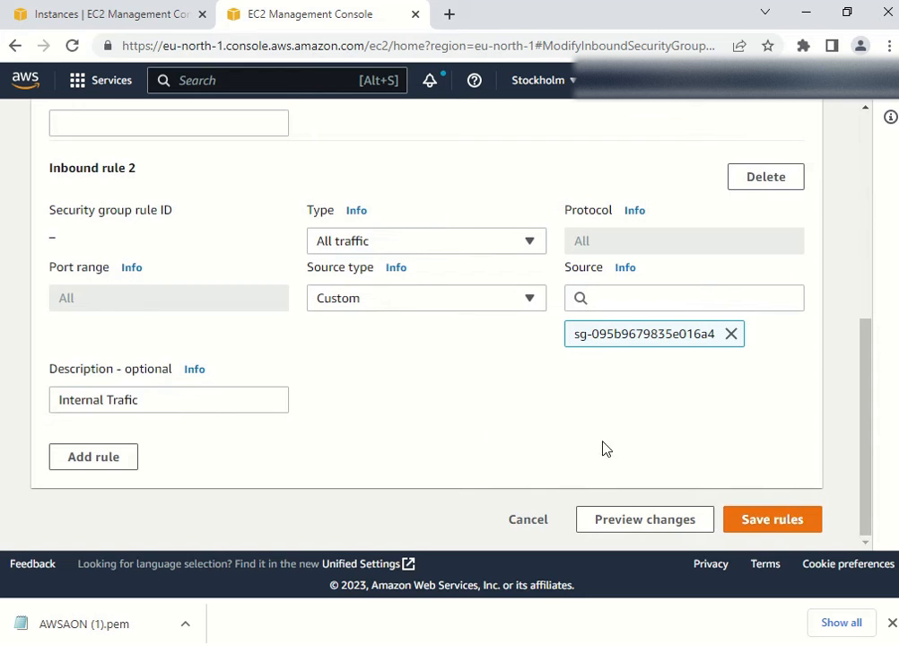
click(773, 516)
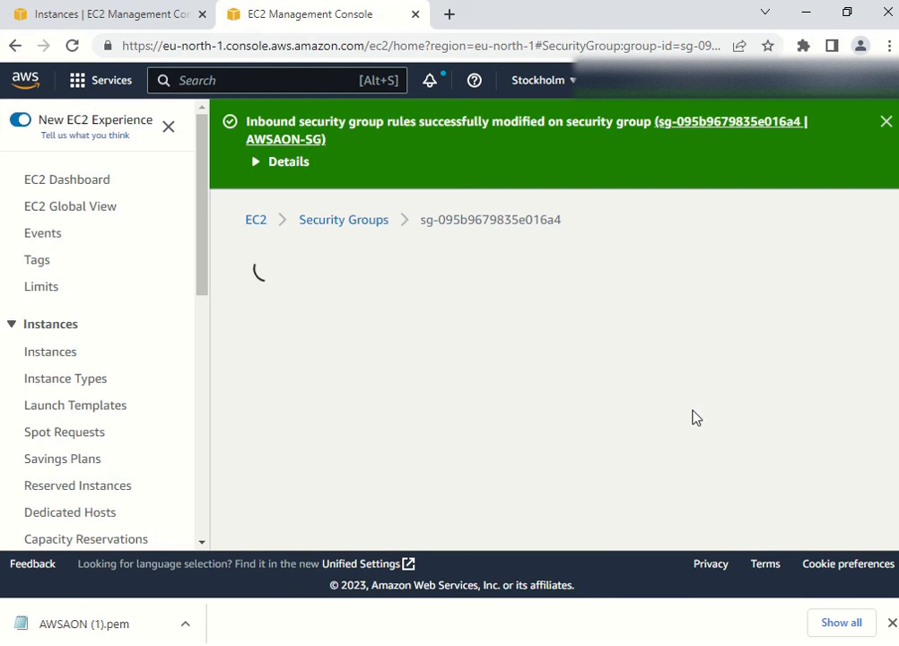
Go back to the EC2 instance list without the running-state filter and open the connection options for JumpBox.
click(260, 223)
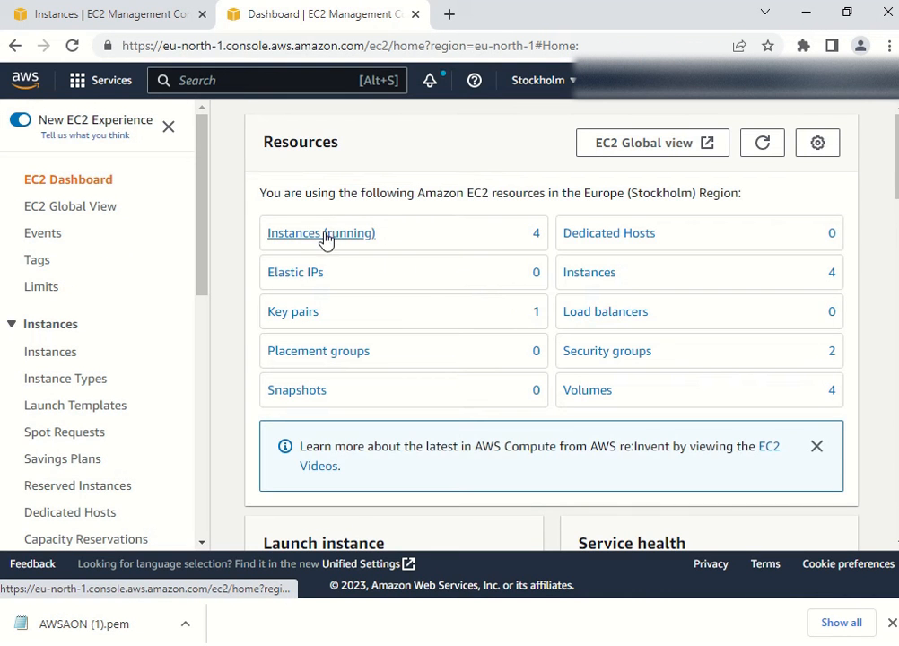
click(327, 241)
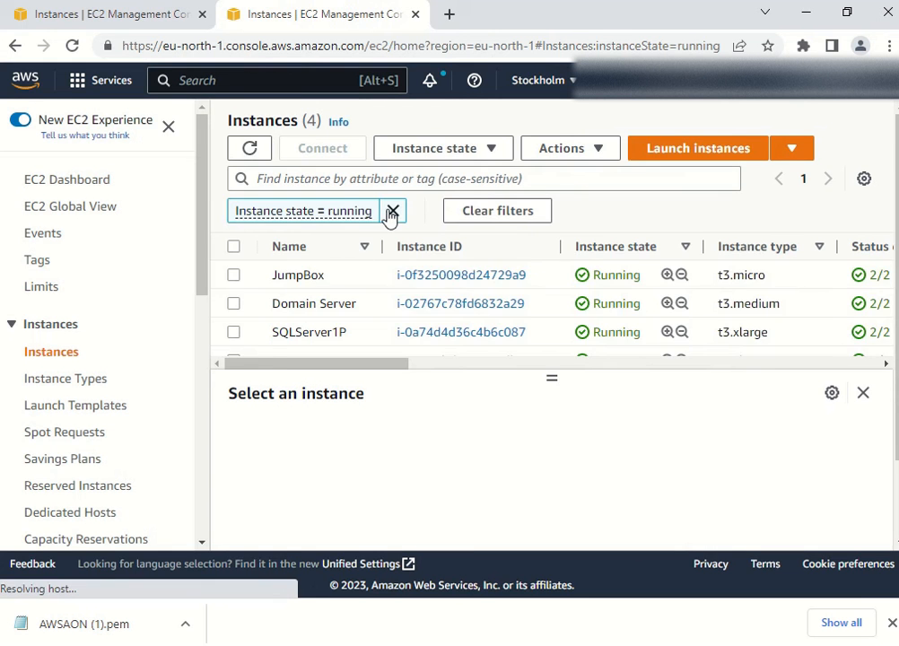
click(393, 210)
click(234, 243)
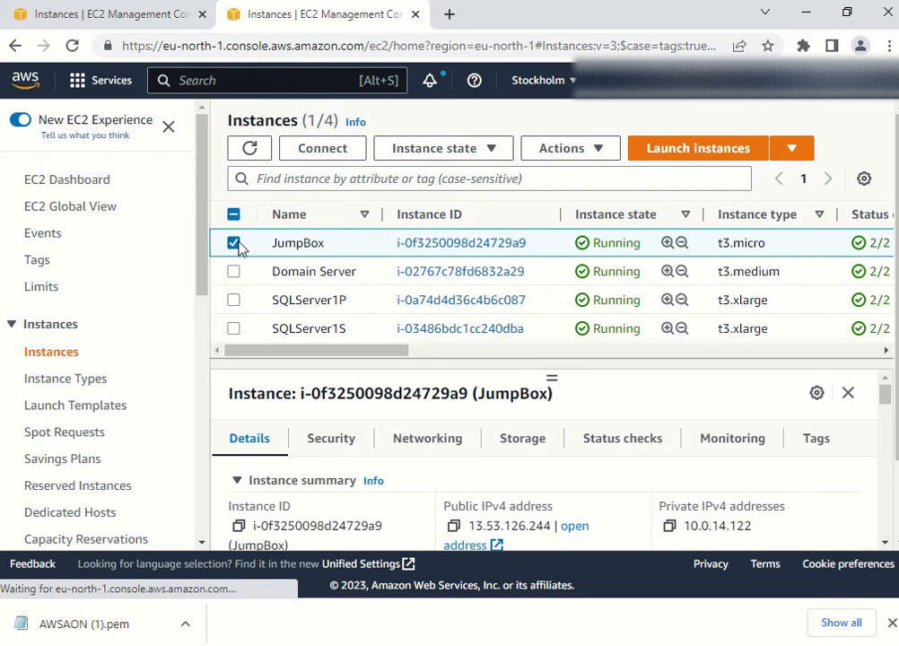
click(294, 150)
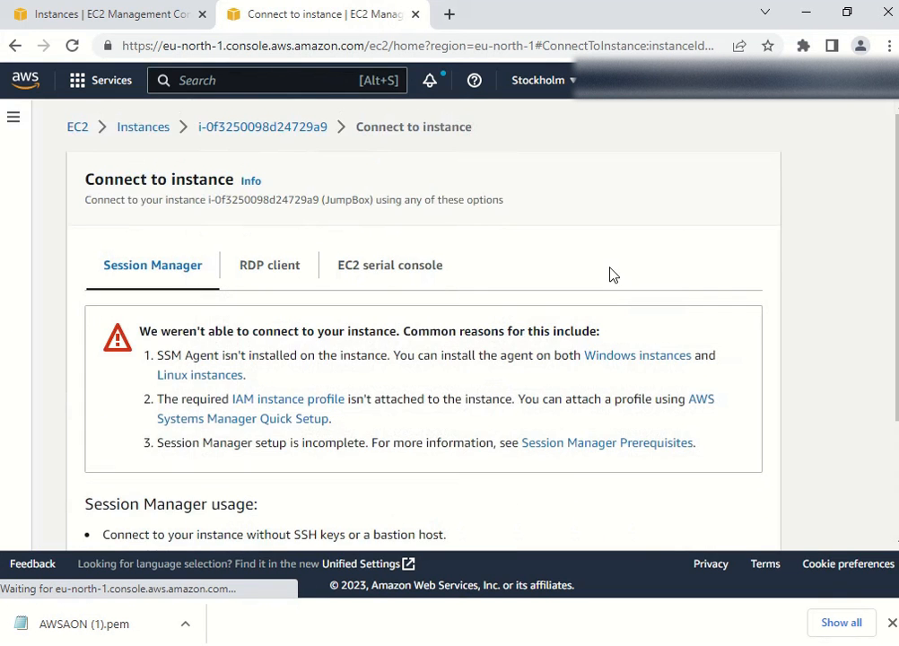
Review the JumpBox connection methods, choose RDP client, and request its Windows password.
scroll(610, 312, down, 2)
scroll(610, 312, up, 2)
click(407, 280)
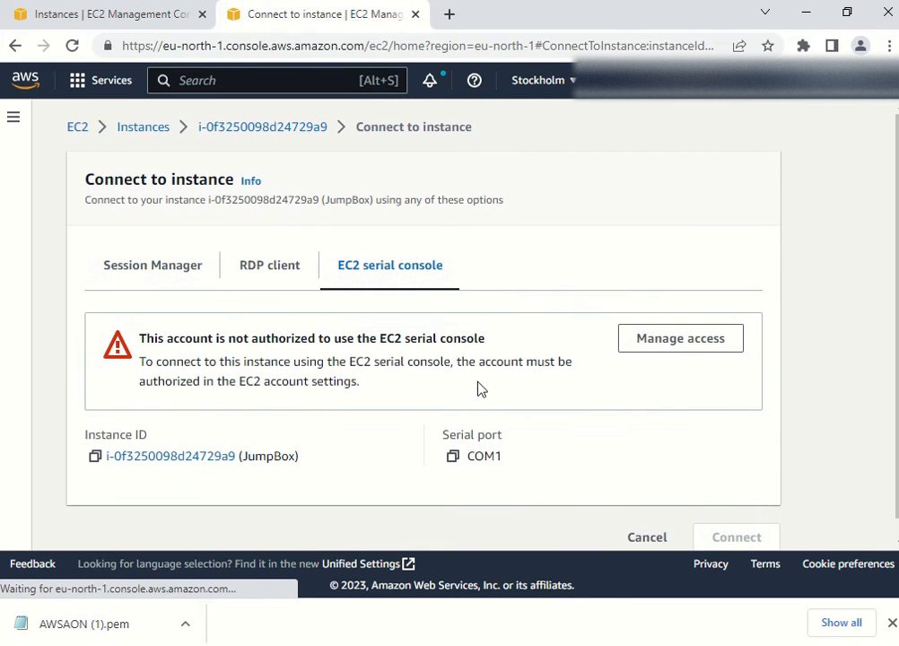
click(280, 268)
scroll(422, 328, down, 1)
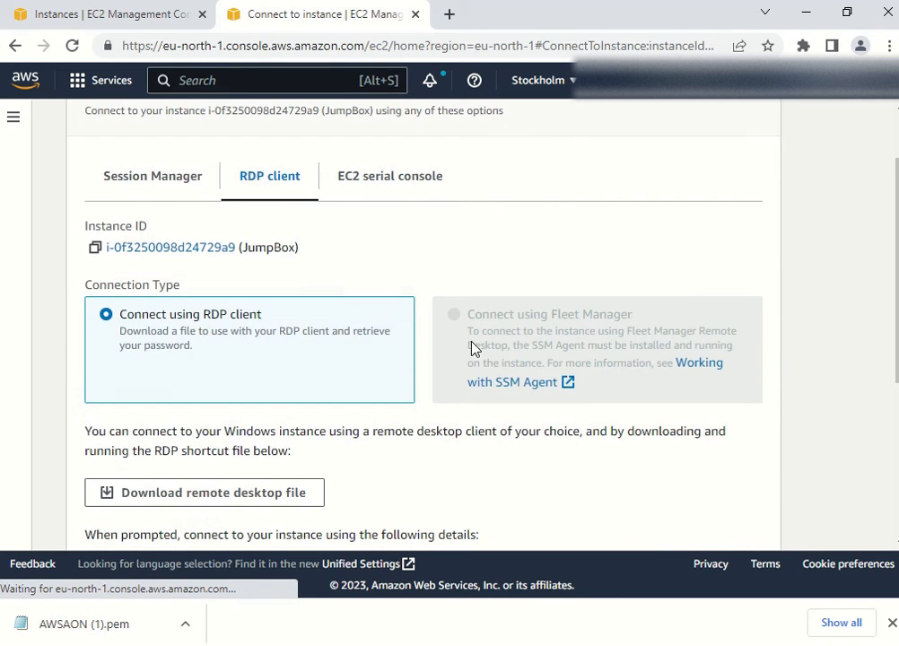
scroll(255, 383, down, 1)
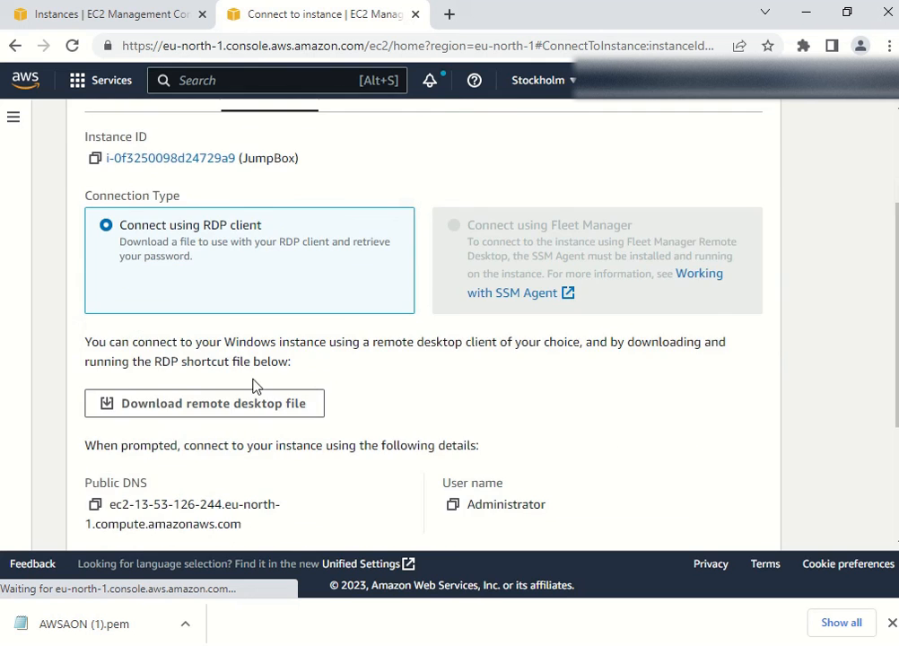
scroll(232, 446, down, 2)
click(195, 388)
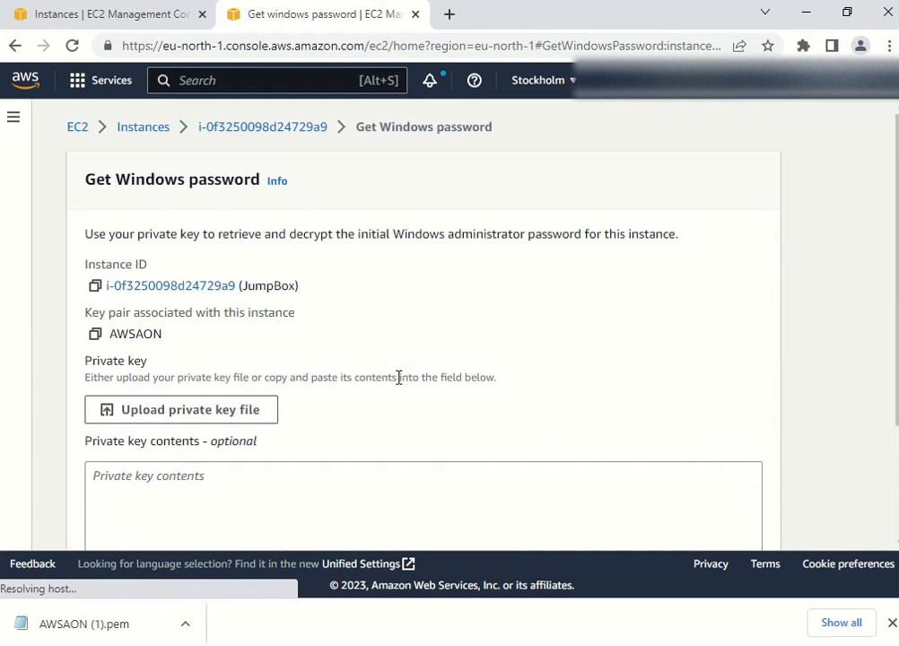
Upload the private key file AWSAON (1).pem from Downloads and decrypt the JumpBox's administrator password.
scroll(257, 413, down, 1)
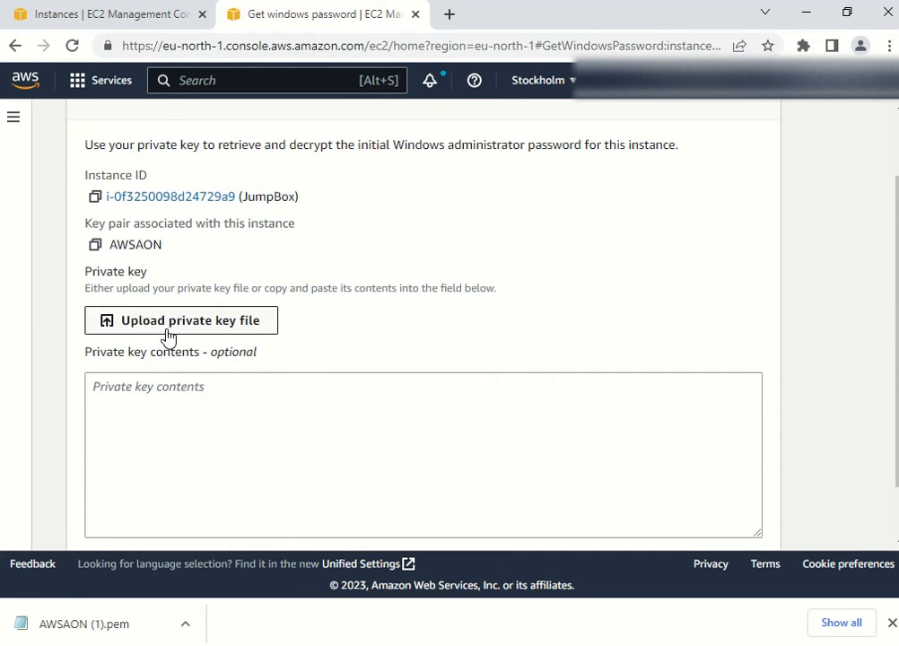
click(177, 330)
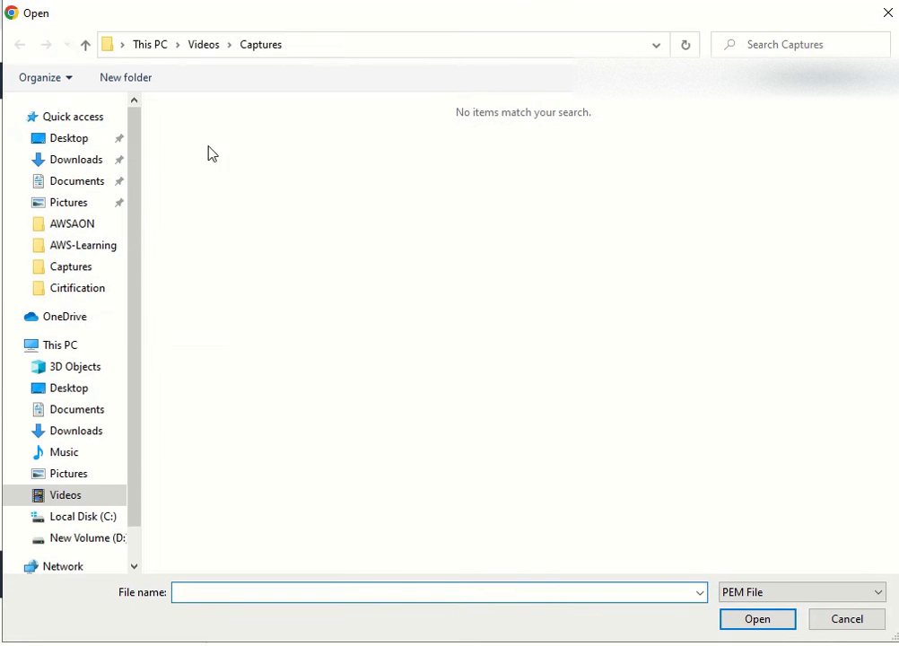
click(81, 160)
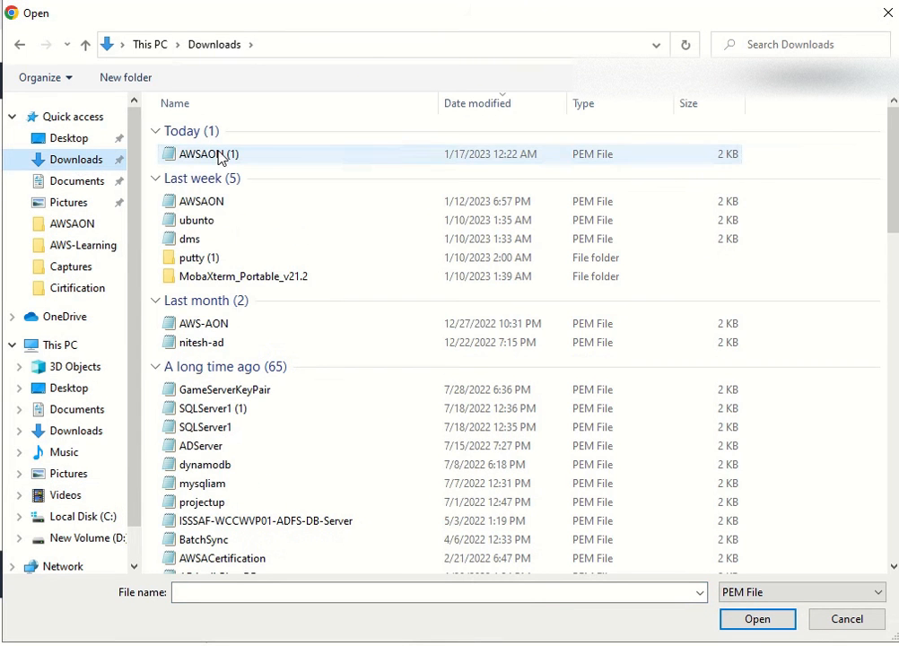
click(224, 154)
click(755, 619)
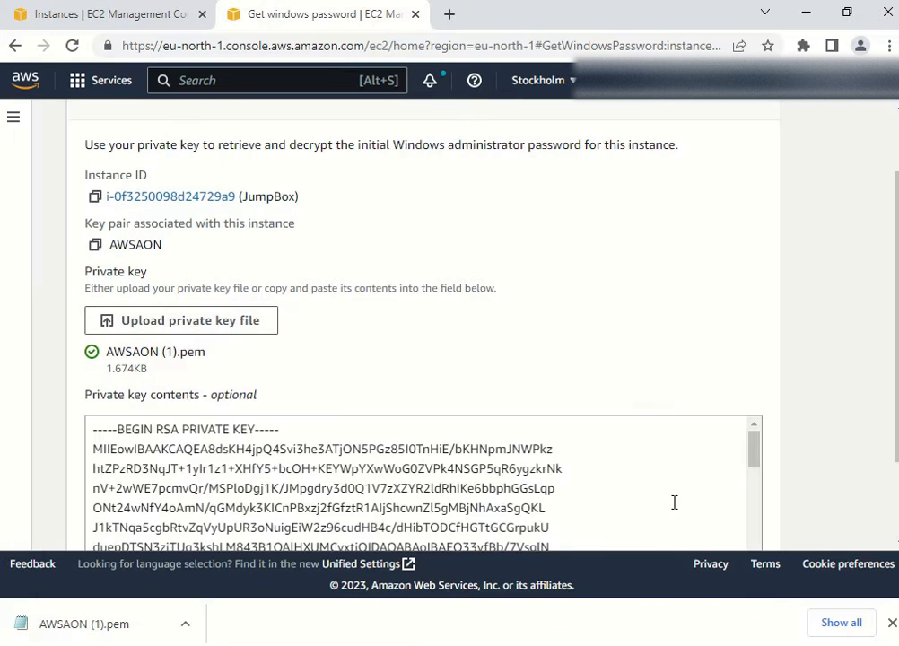
scroll(576, 417, down, 3)
click(697, 518)
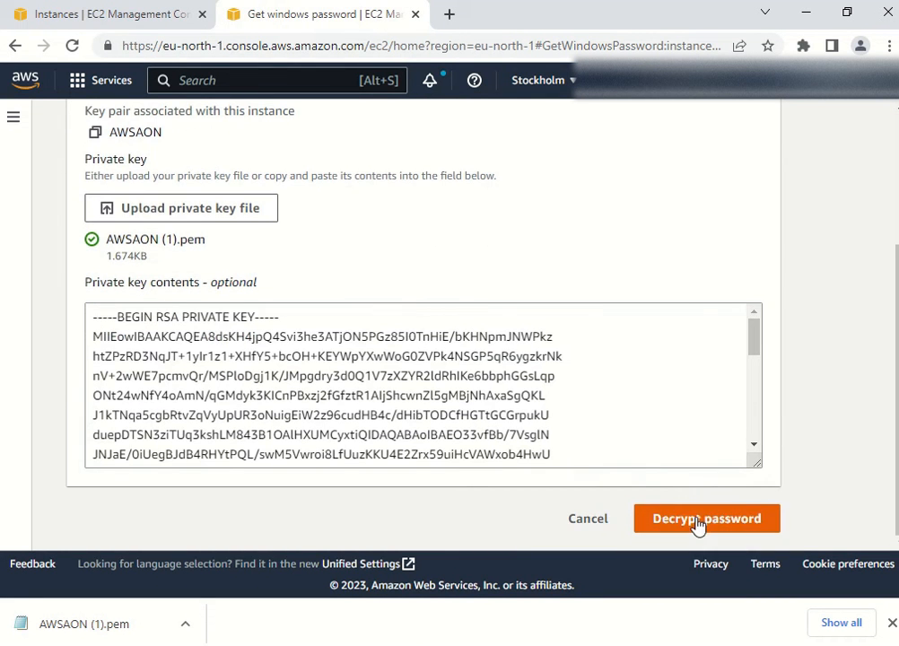
Copy the decrypted administrator password into a blank Notepad document, label it "Jump Box", and return to the browser.
scroll(305, 448, down, 3)
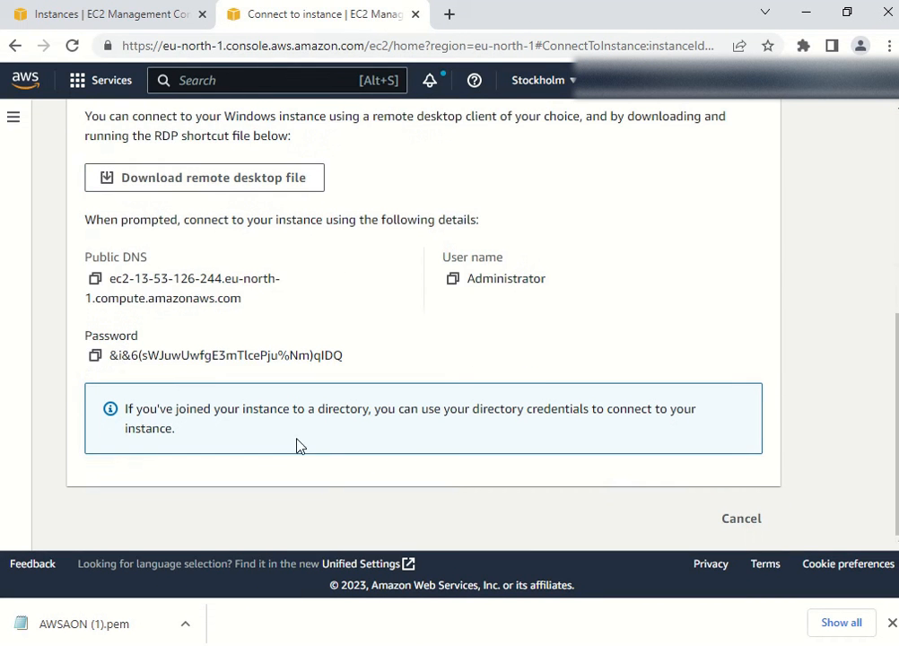
click(94, 356)
click(294, 644)
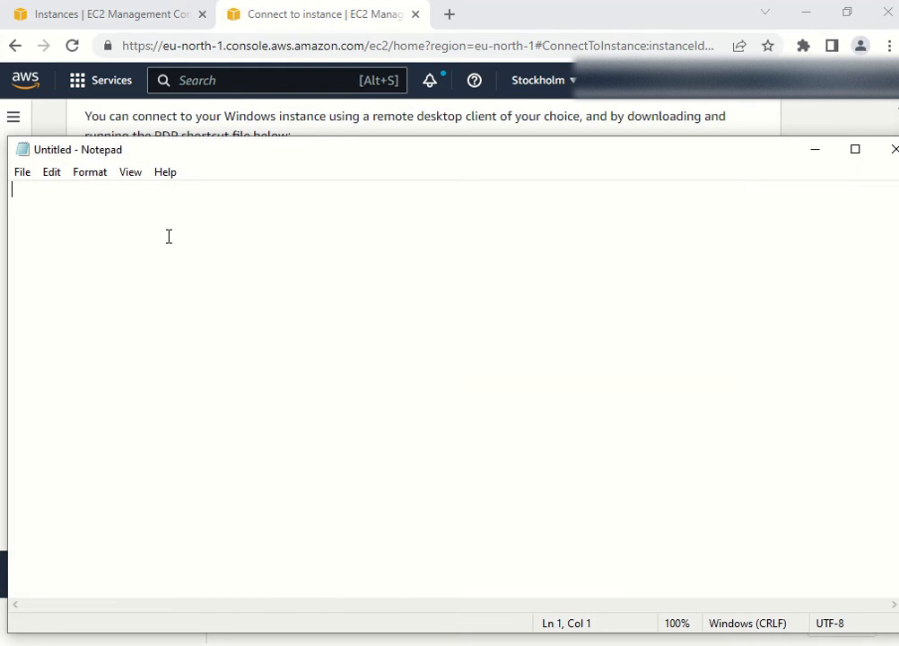
key(ctrl+v)
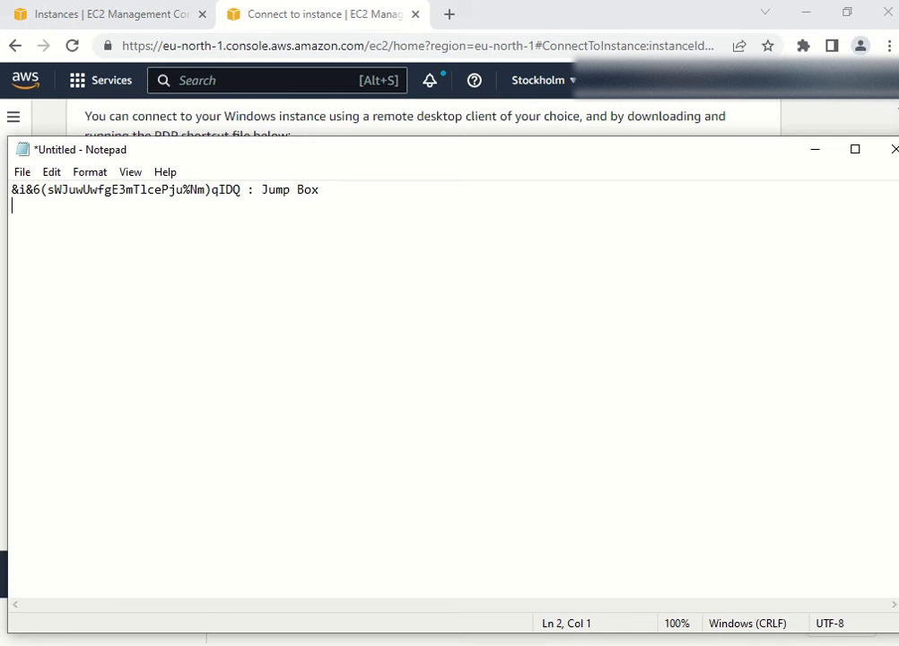
click(450, 132)
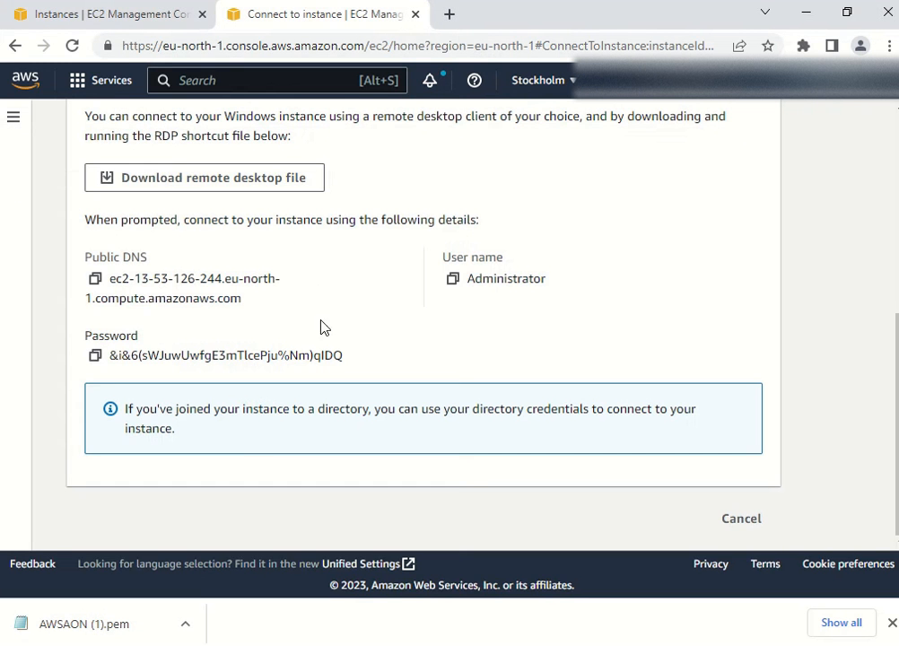
Copy the JumpBox's public DNS name from its RDP connection details.
scroll(115, 296, up, 3)
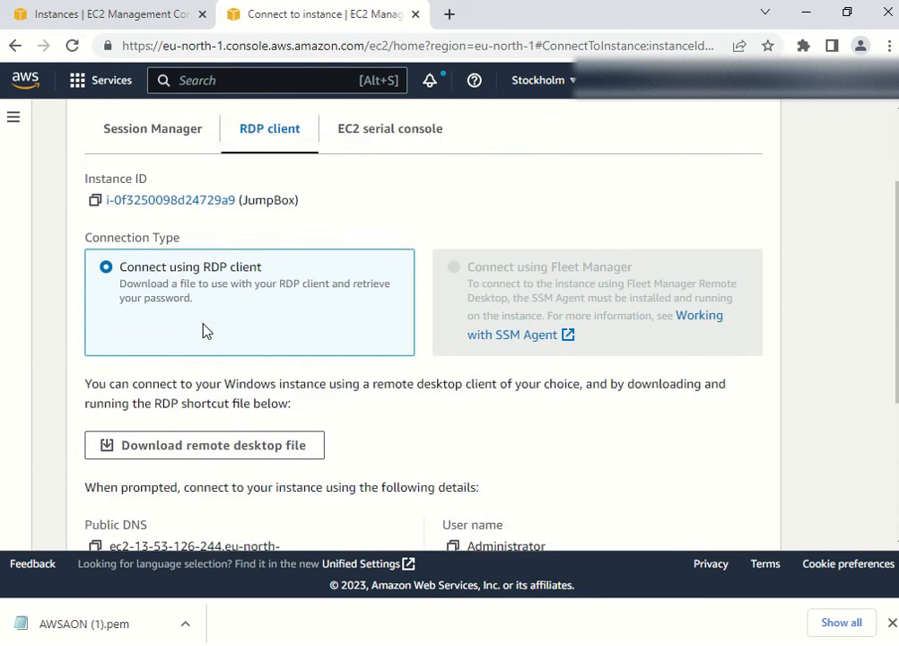
scroll(206, 332, down, 2)
click(95, 368)
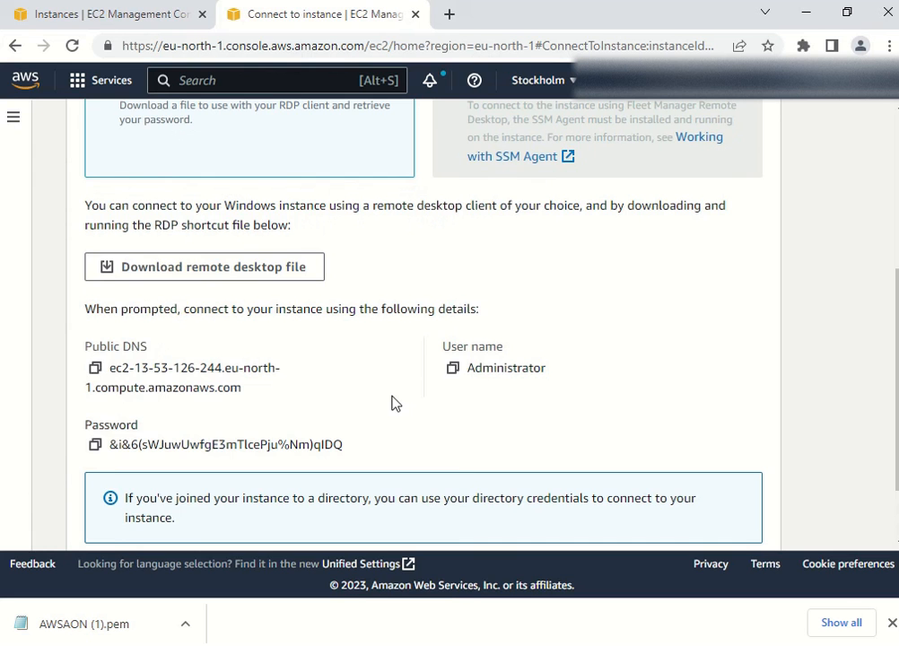
Return to the instance list, select JumpBox, and copy its public IPv4 address.
scroll(389, 402, up, 4)
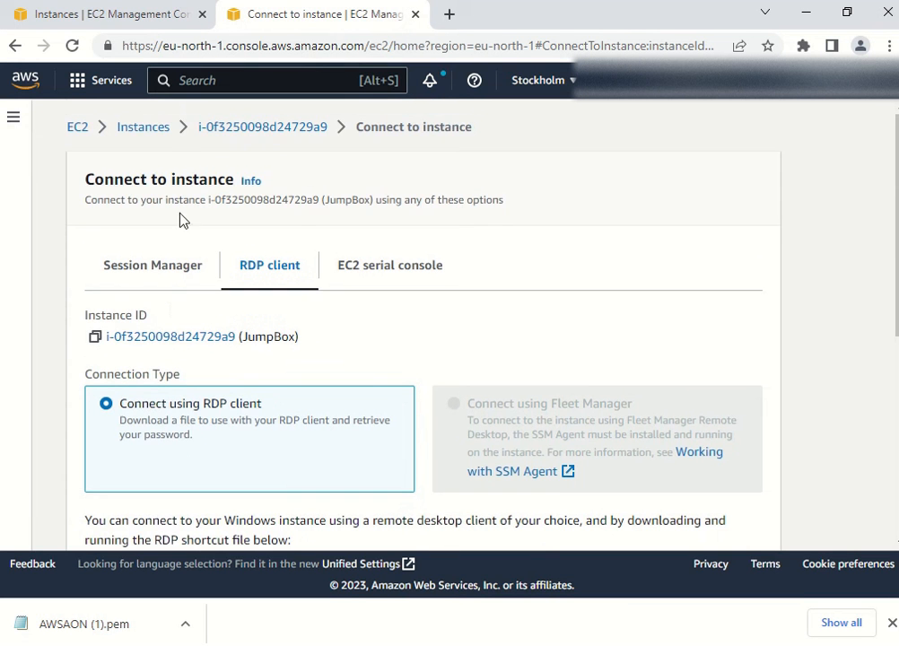
click(167, 132)
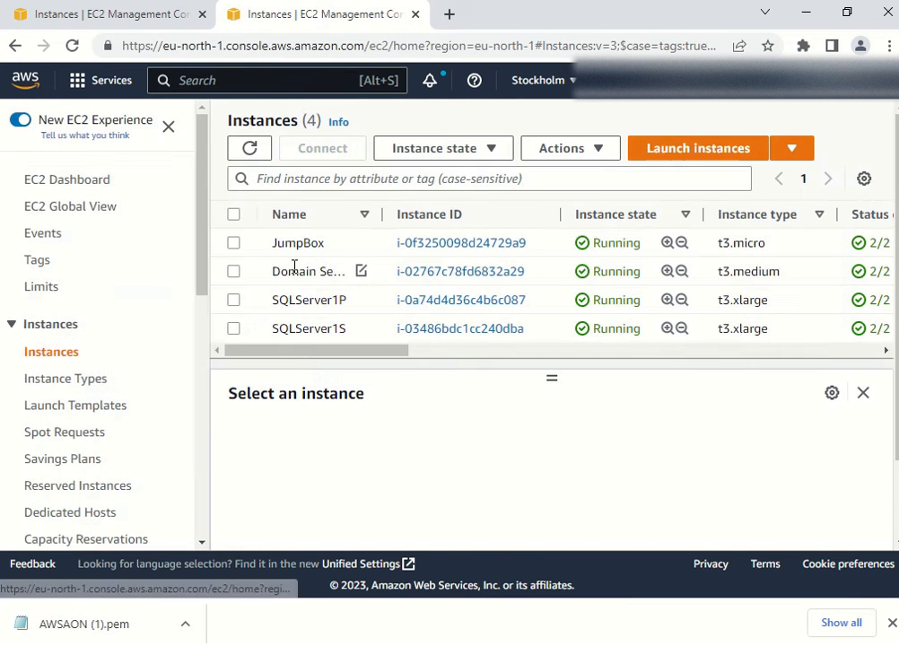
click(233, 243)
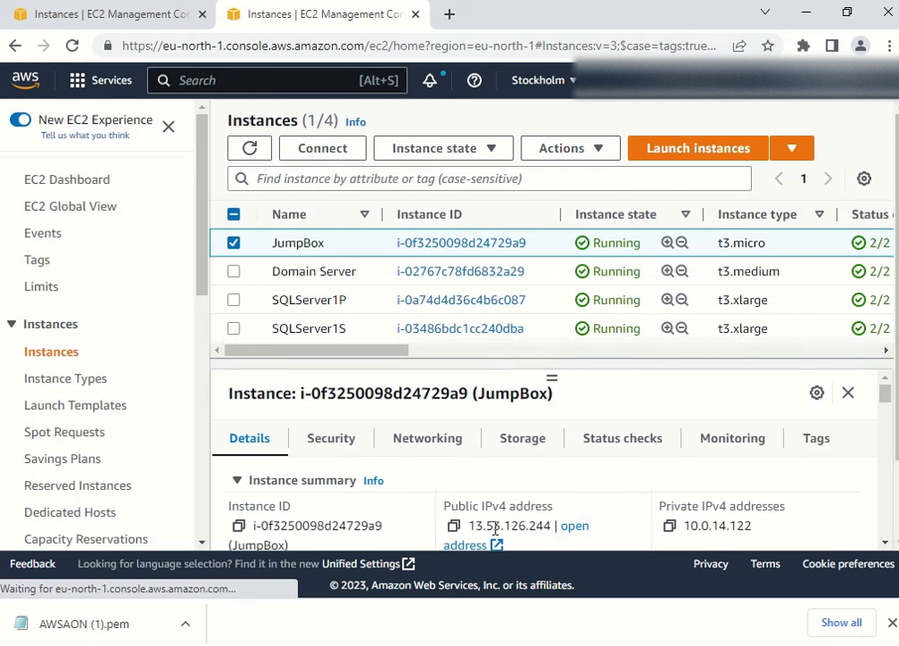
scroll(556, 484, down, 1)
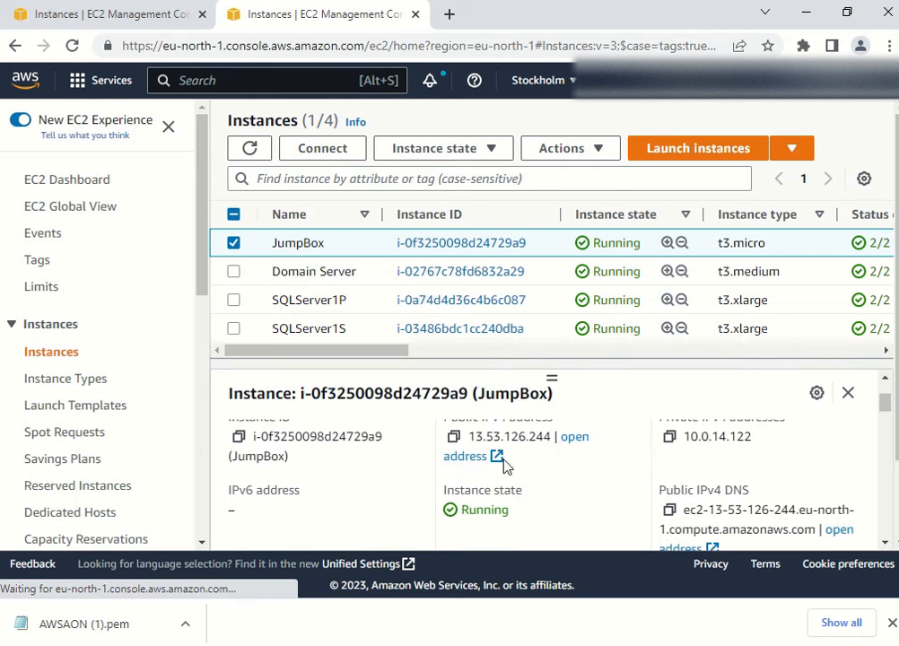
click(452, 436)
Launch Remote Desktop Connection with mstsc and set the computer to the JumpBox's public address 13.53.126.244.
key(super+r)
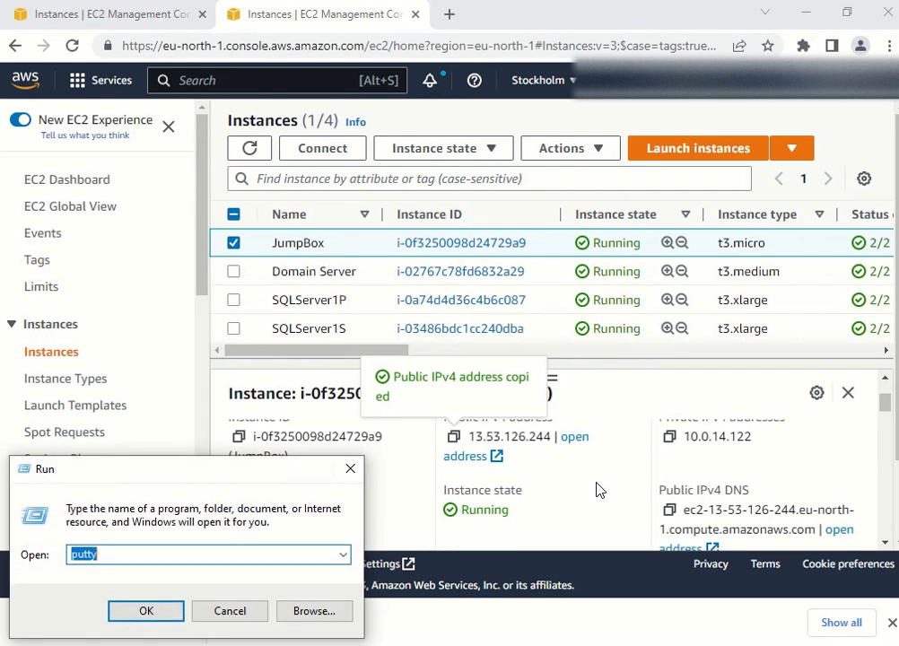
key(BackSpace)
text(ms)
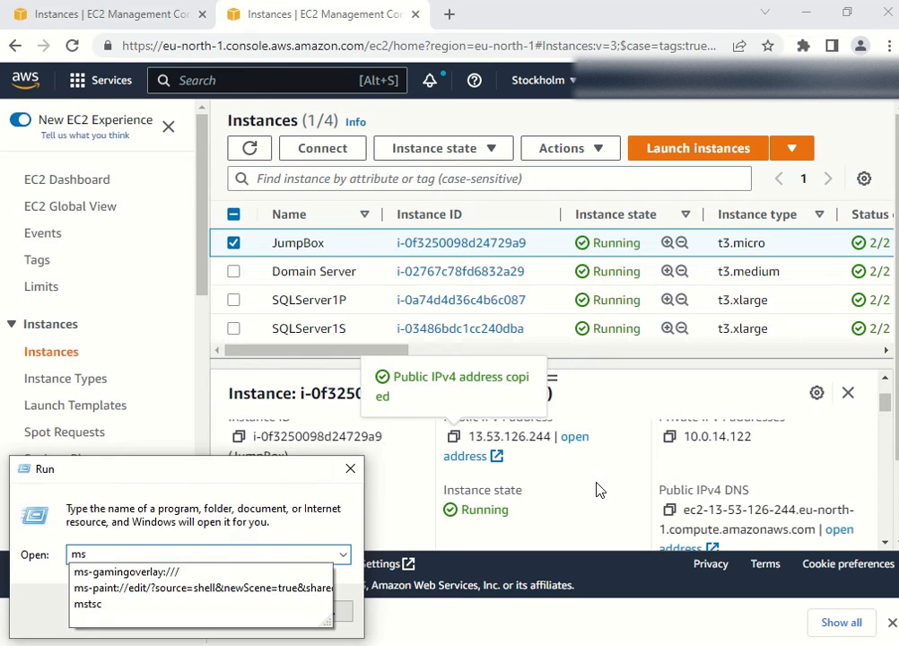
text(tsc)
key(Return)
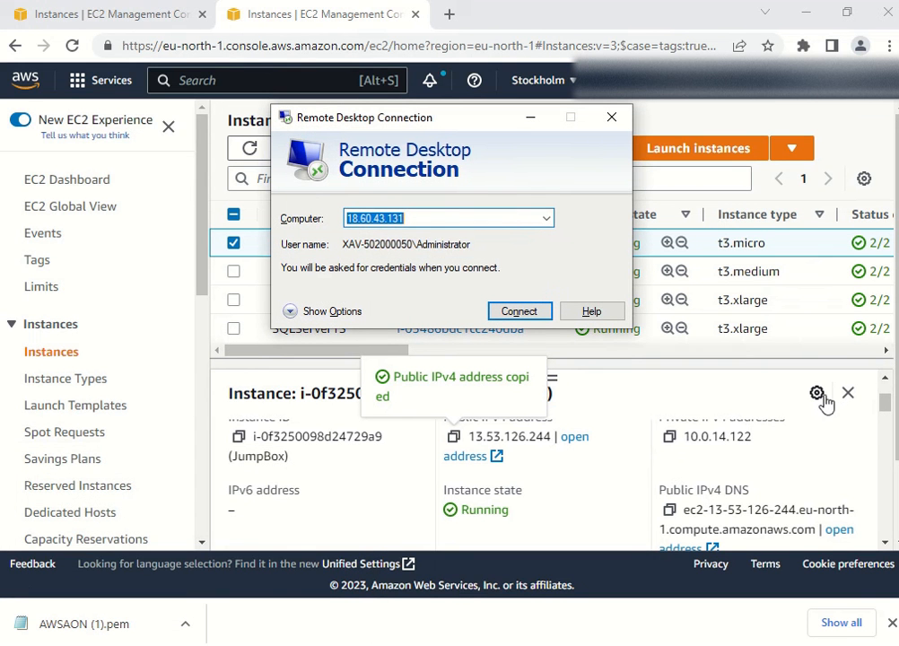
key(ctrl+v)
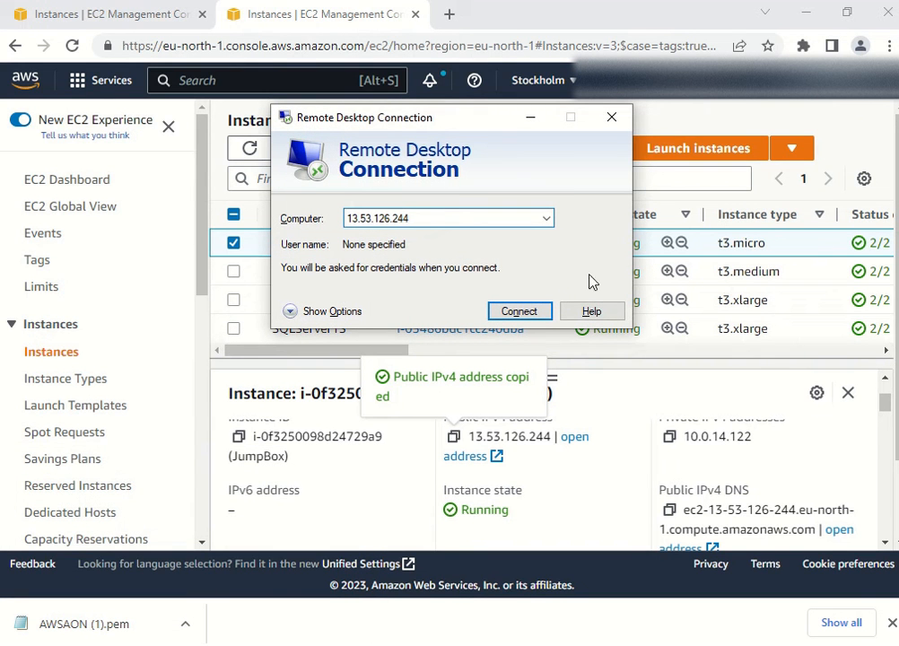
Start the connection to the JumpBox and choose to sign in with a different account.
click(527, 313)
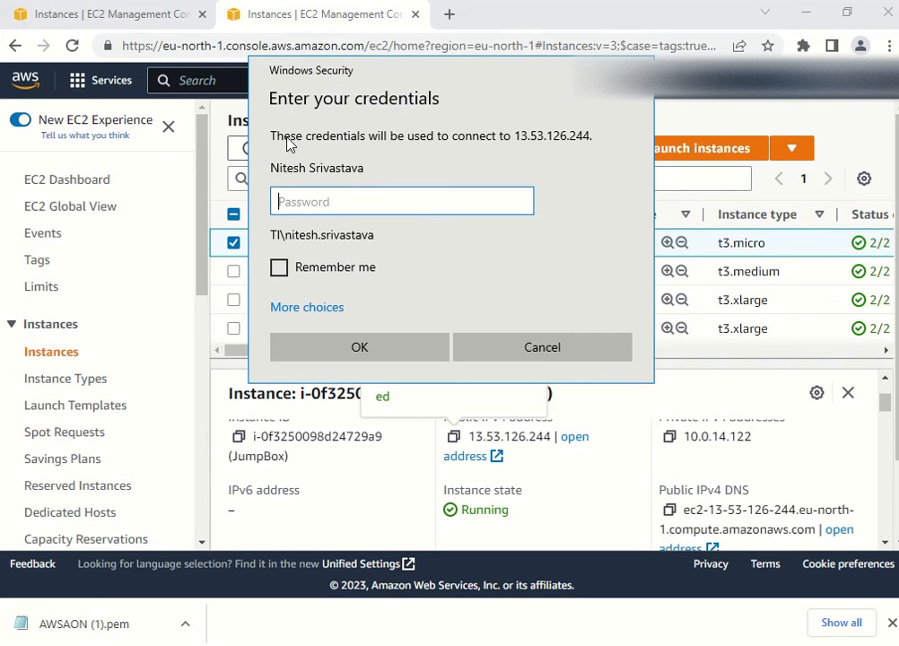
click(299, 310)
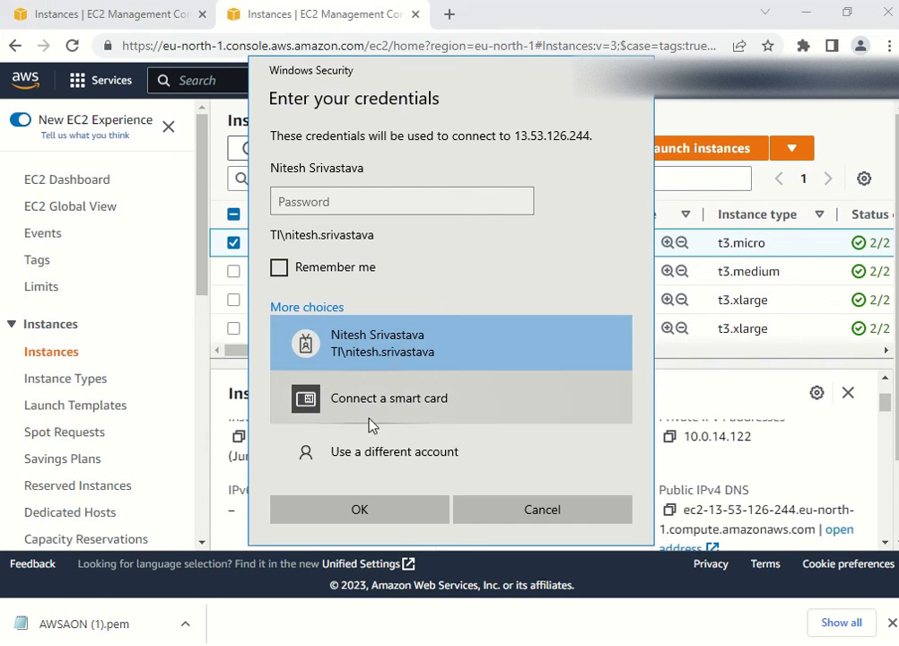
click(371, 447)
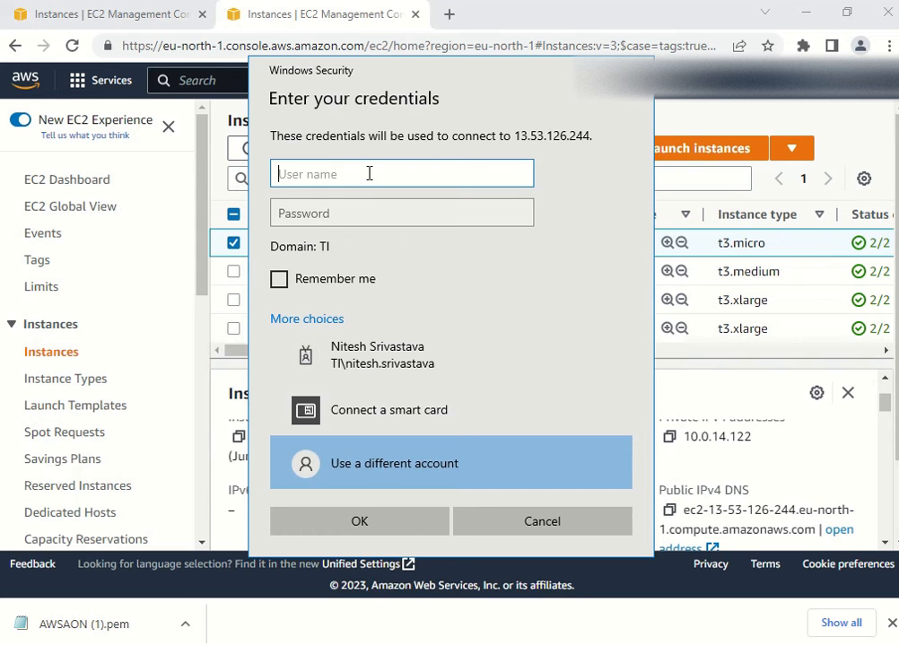
text(.\)
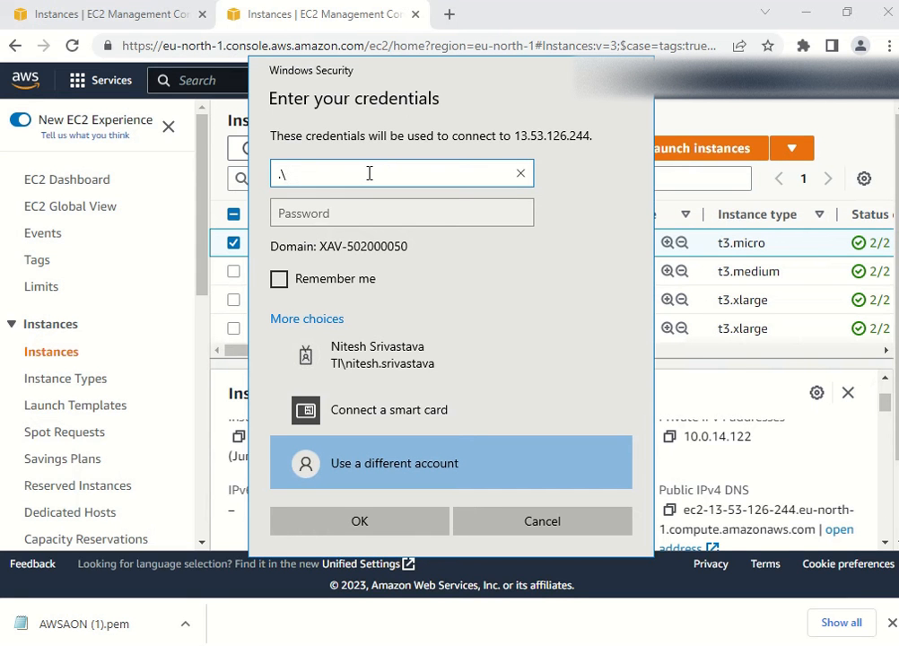
text(avdhesh)
key(BackSpace)
key(BackSpace)
key(BackSpace)
key(BackSpace)
key(BackSpace)
key(BackSpace)
key(BackSpace)
key(BackSpace)
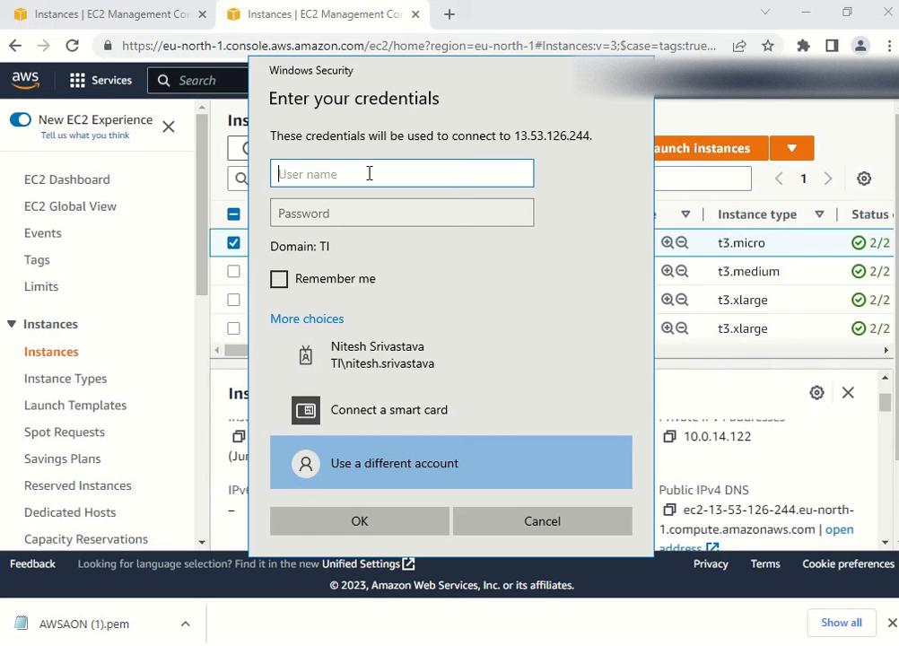
Set the user name for the JumpBox connection to .\administrator.
text(.\admin)
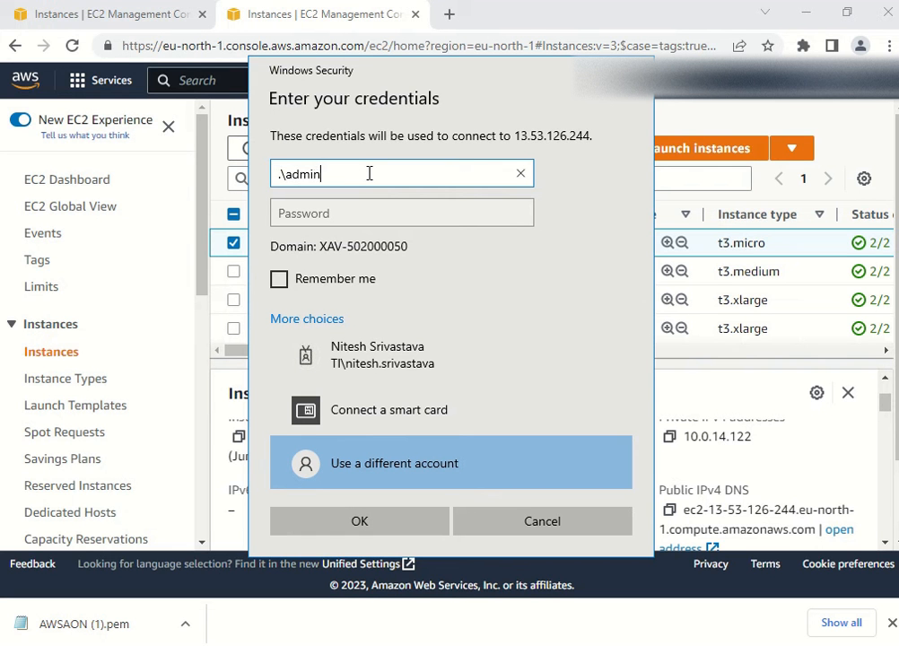
text(istrator)
key(Tab)
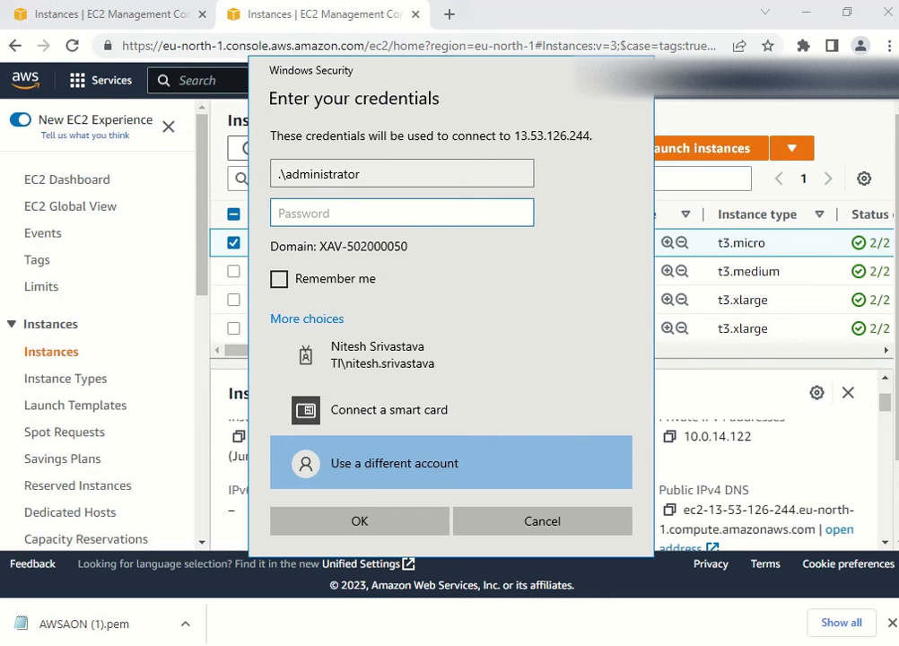
Copy the Jump Box password from Notepad into the credentials' password field and connect, accepting the untrusted certificate.
click(301, 644)
drag(241, 189, 12, 190)
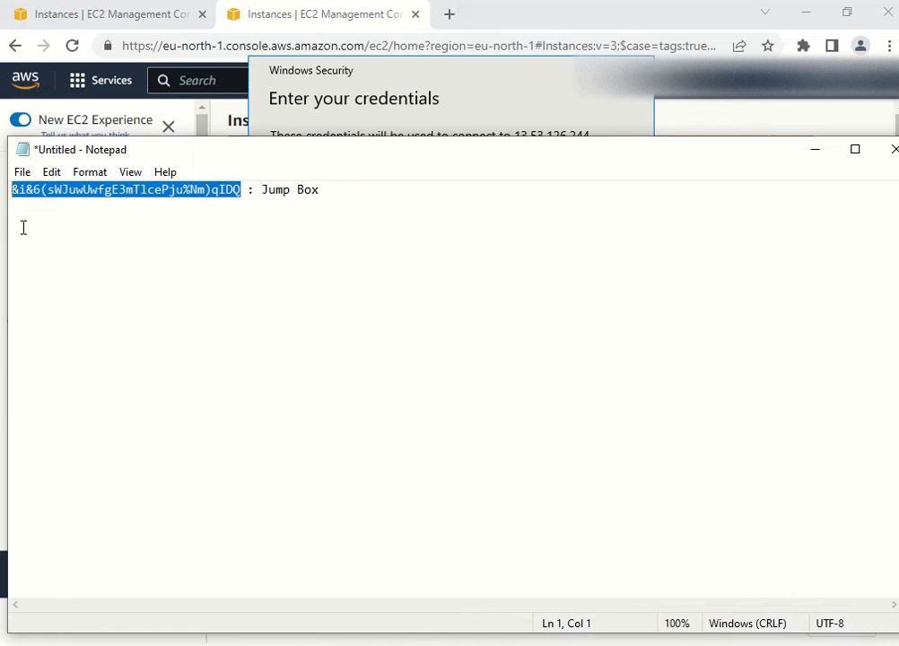
click(409, 97)
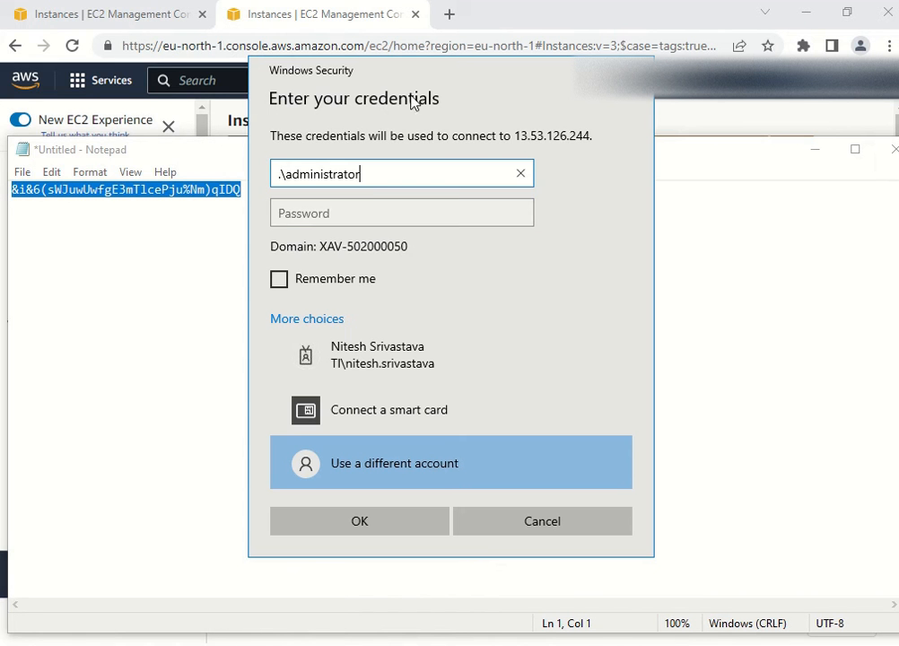
click(361, 212)
key(ctrl+v)
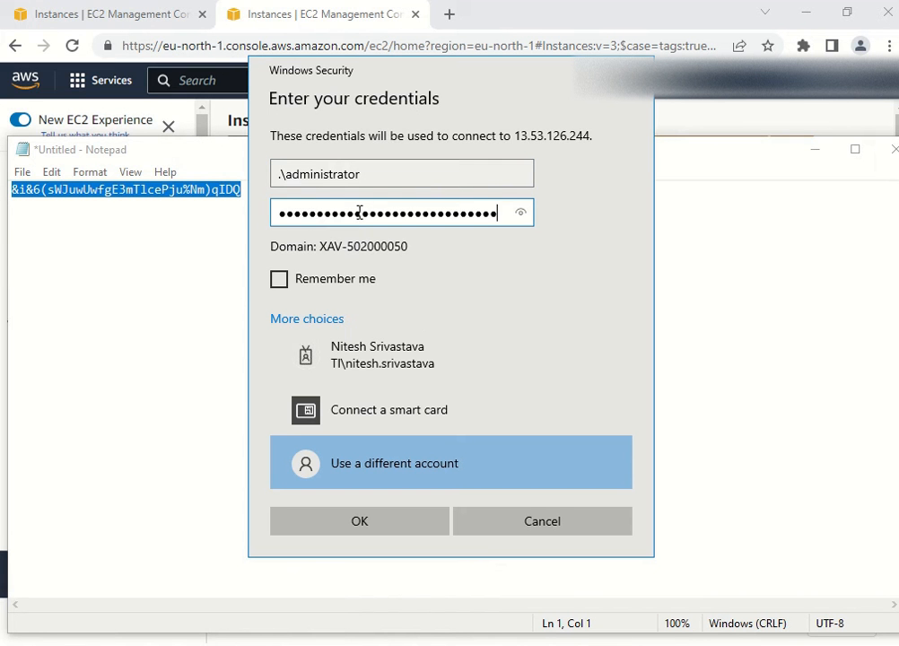
click(372, 528)
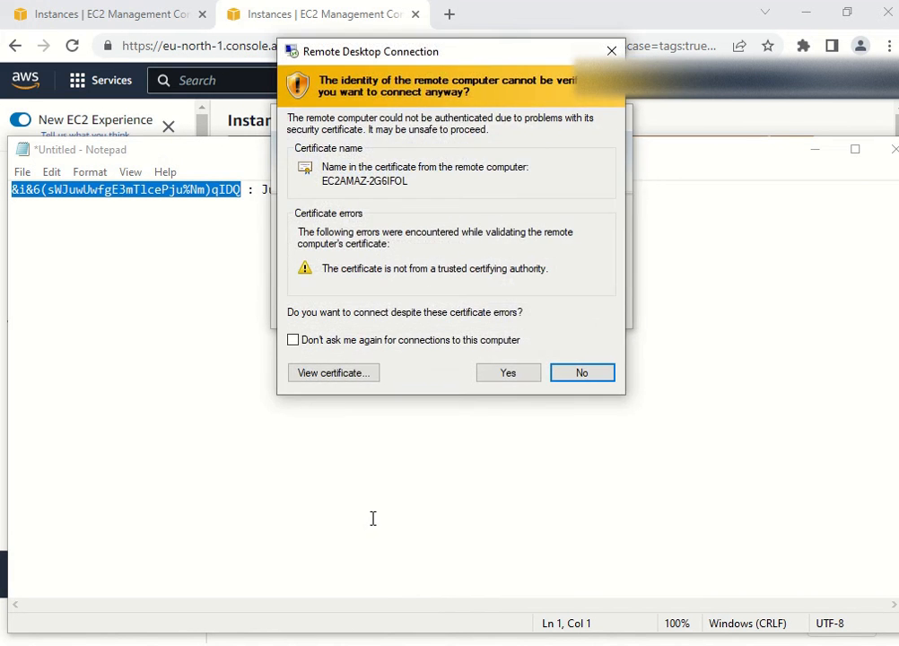
click(507, 373)
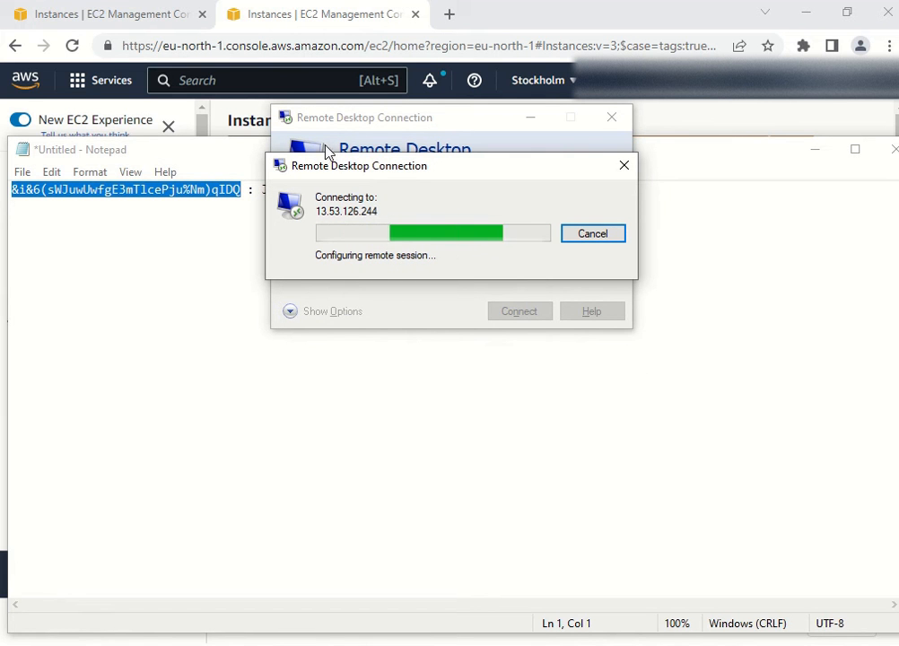
Return to the EC2 instance list in the browser, select only Domain Server, and copy its private IPv4 address.
click(785, 121)
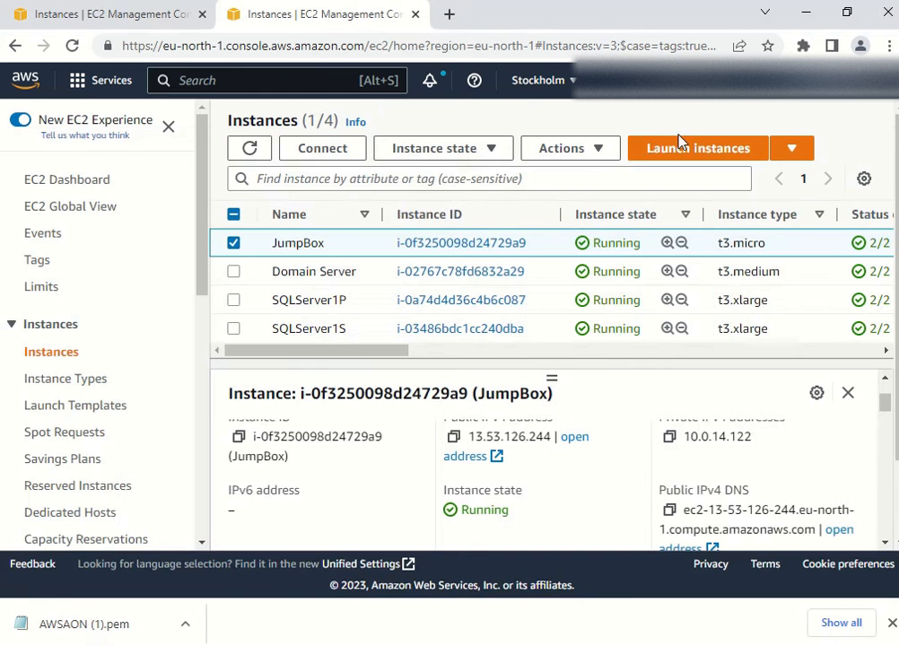
click(234, 247)
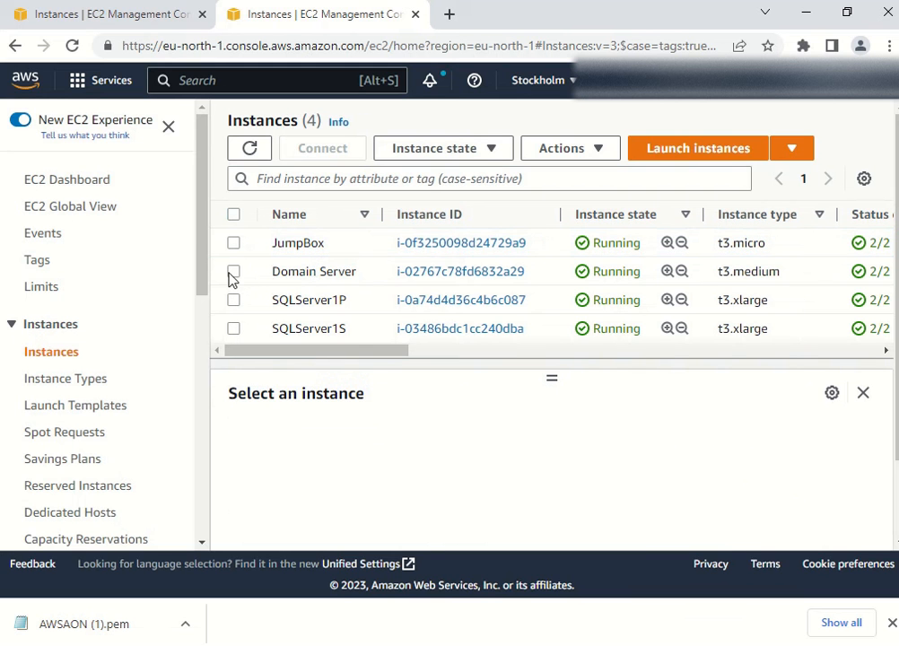
click(233, 272)
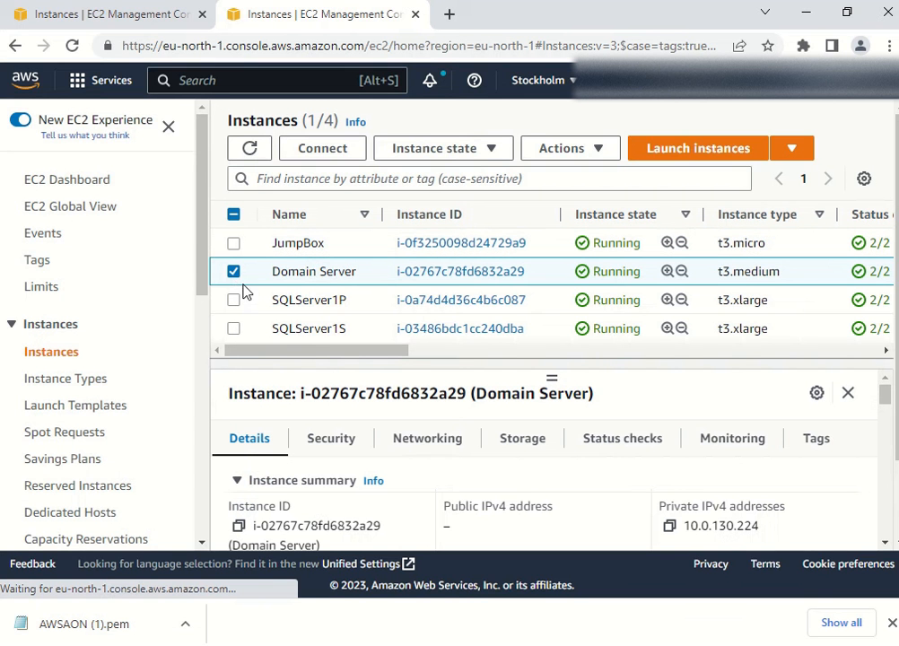
click(669, 526)
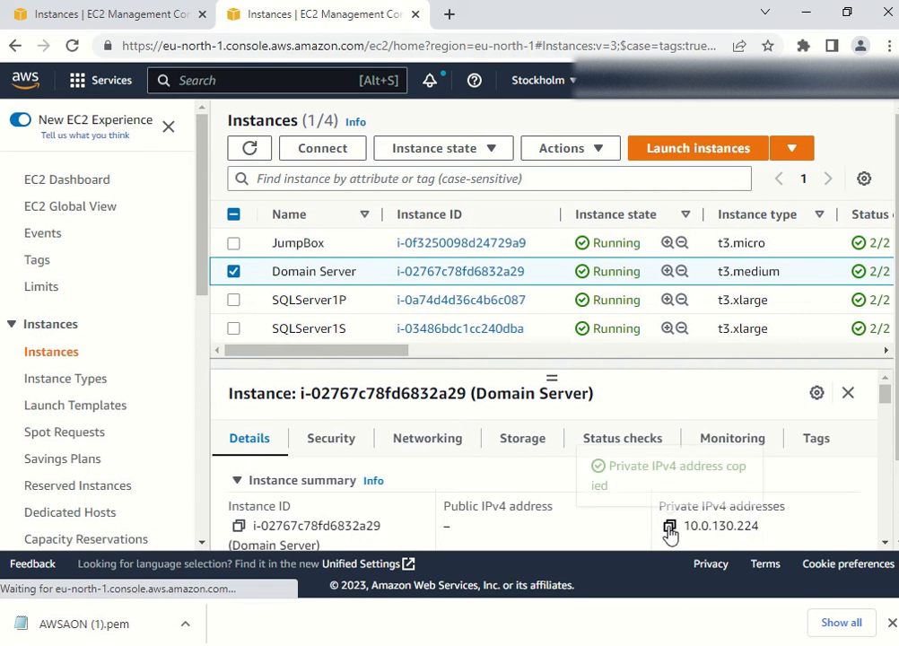
Open the Domain Server's RDP client connection details and request its Windows password.
click(327, 152)
scroll(374, 435, down, 1)
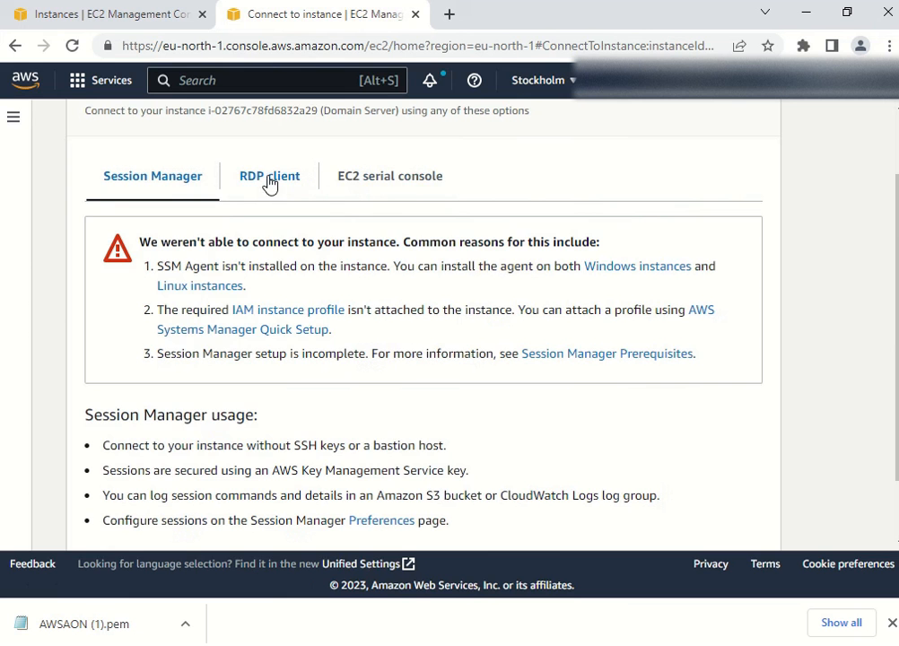
click(270, 179)
scroll(394, 325, down, 2)
scroll(207, 419, down, 2)
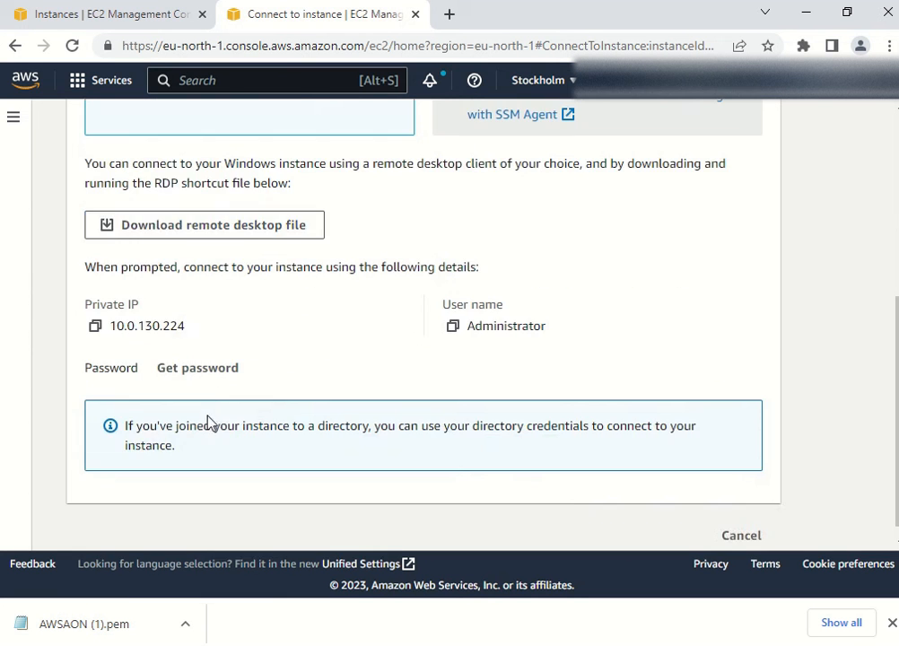
click(202, 371)
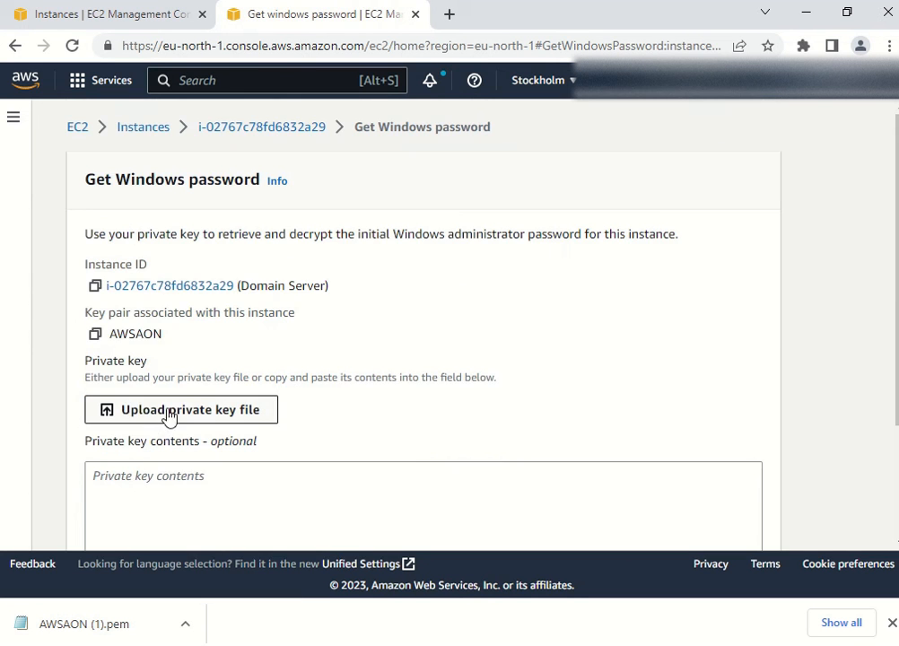
Upload the private key file AWSAON (1).pem from Downloads and decrypt the Domain Server's administrator password.
click(171, 414)
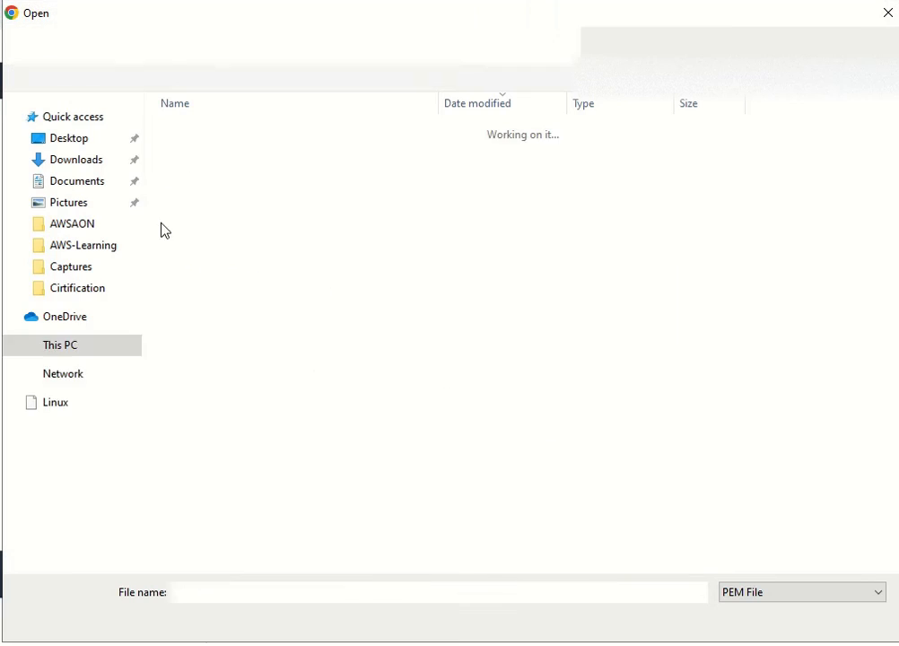
click(226, 154)
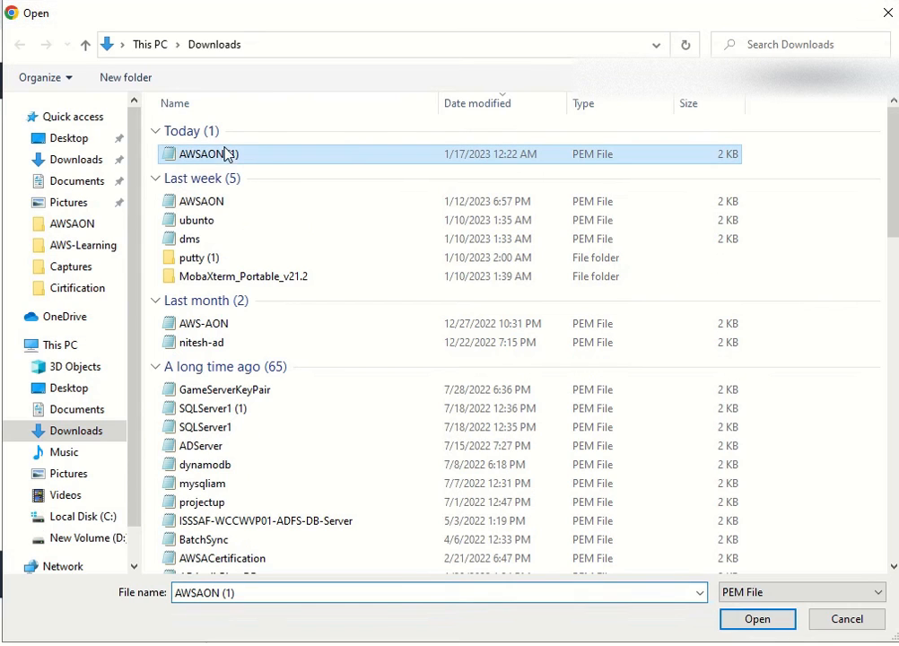
click(734, 618)
scroll(453, 388, down, 2)
scroll(447, 384, down, 1)
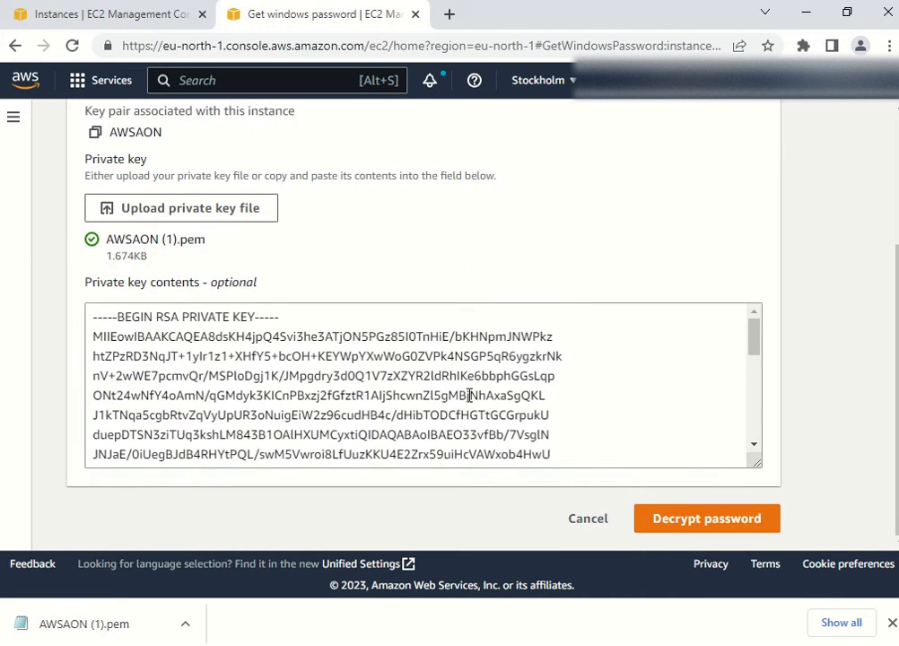
click(688, 523)
scroll(224, 457, down, 2)
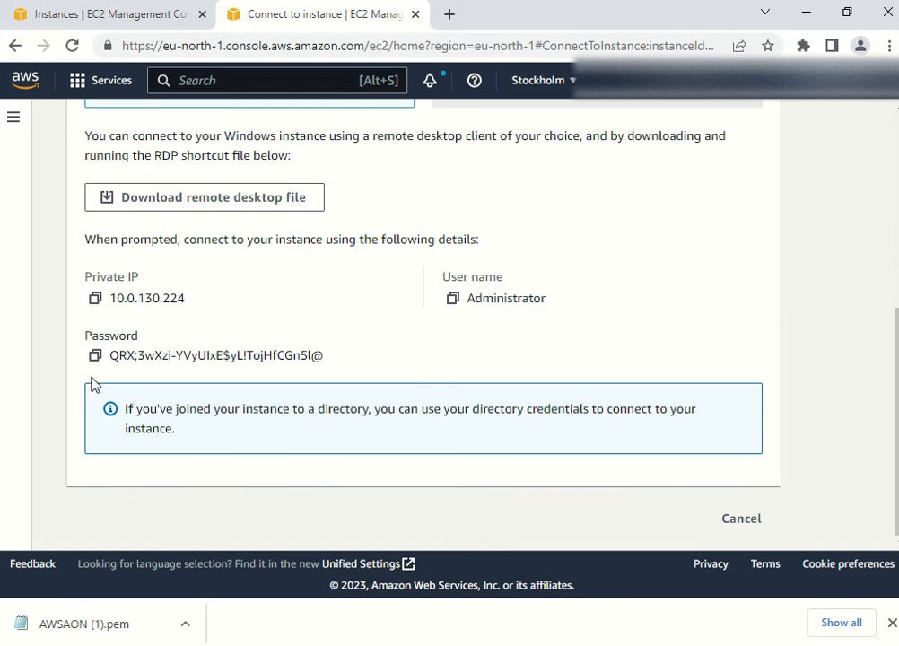
Copy the Domain Server's decrypted administrator password onto a new line below the Jump Box entry in Notepad.
click(95, 355)
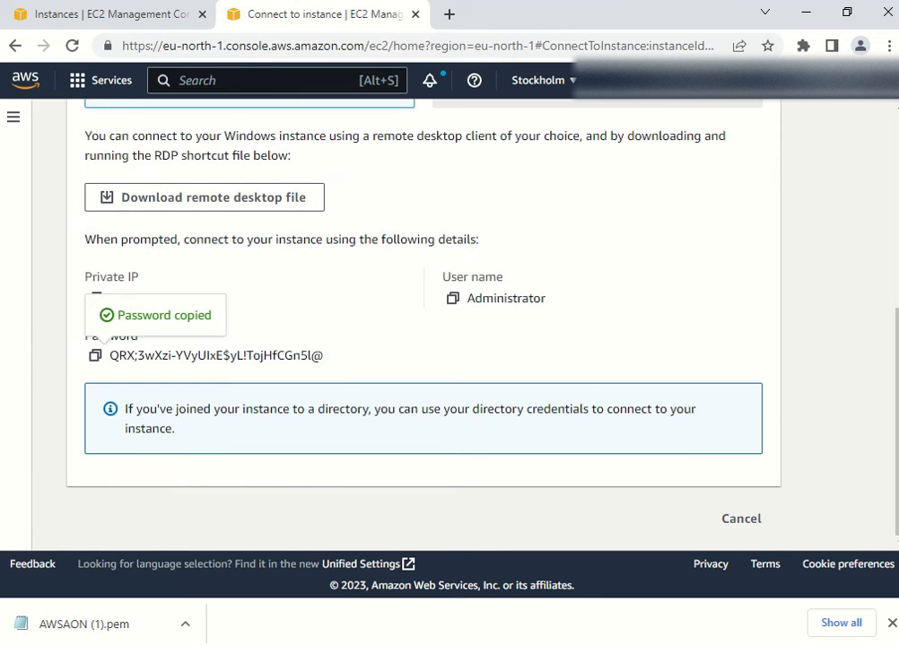
key(alt+Tab)
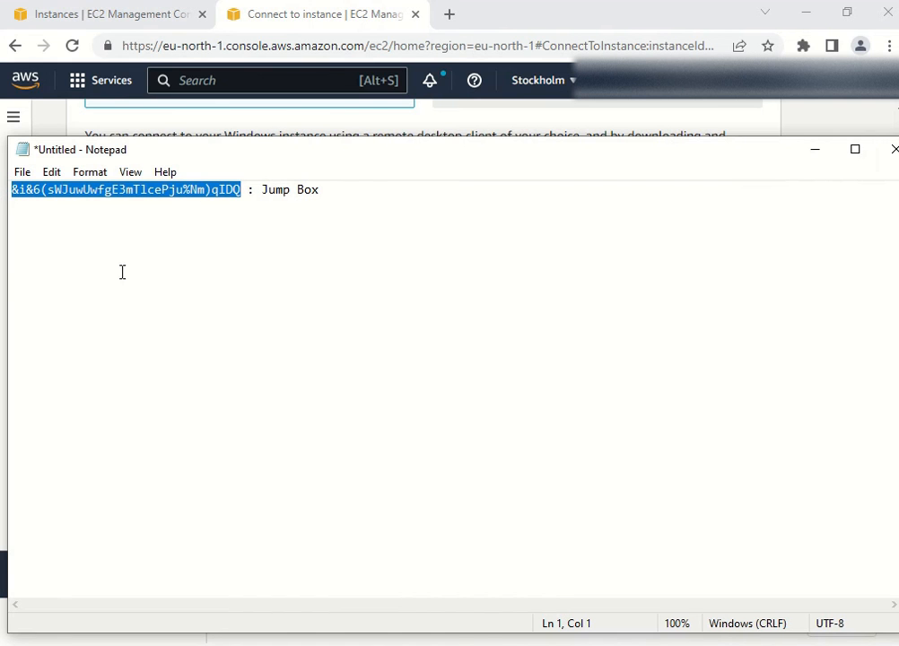
click(408, 196)
key(Return)
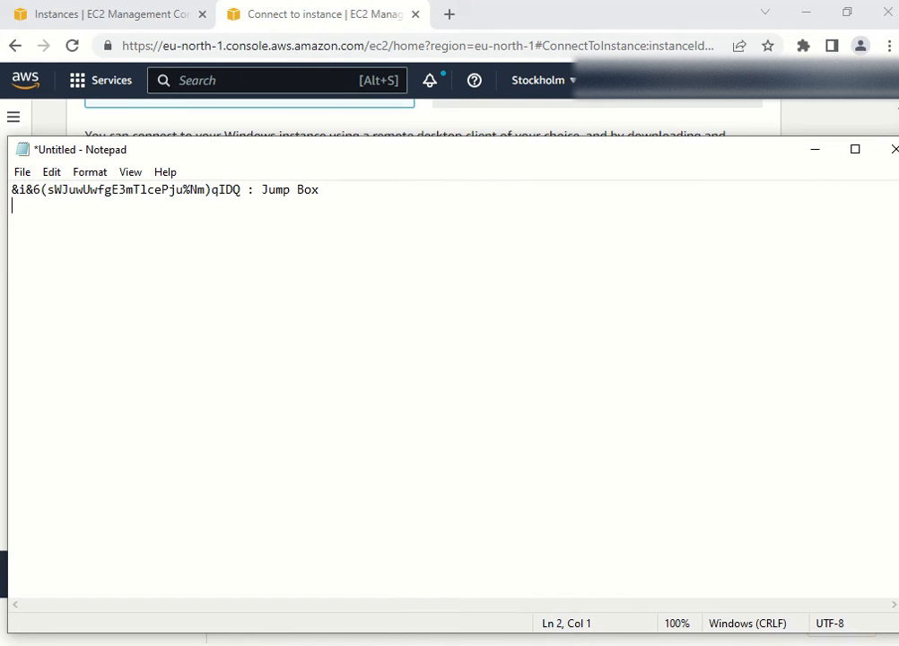
key(ctrl+v)
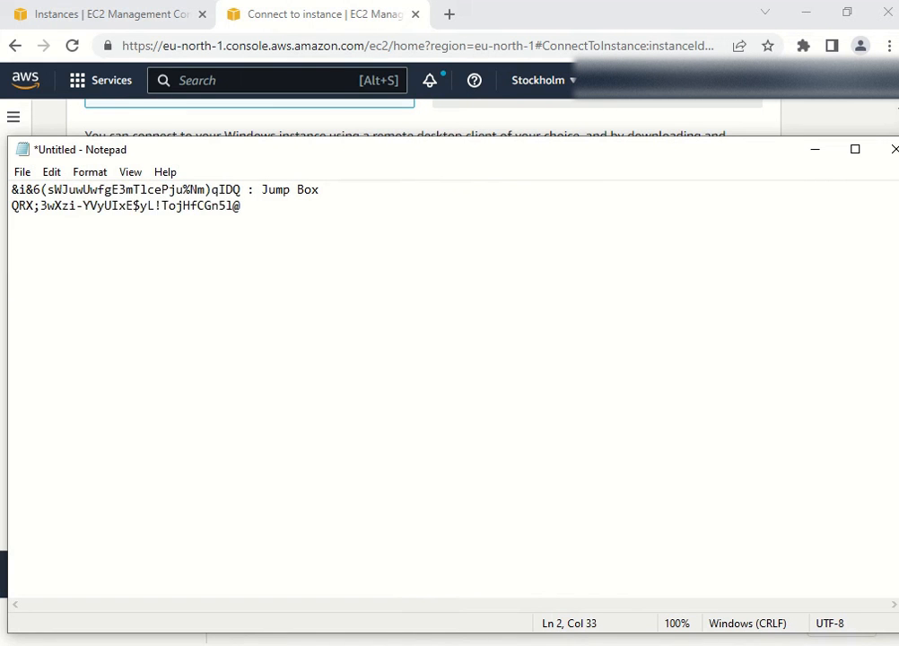
Label the second password line in Notepad ": AD server".
text(: Domain COnt)
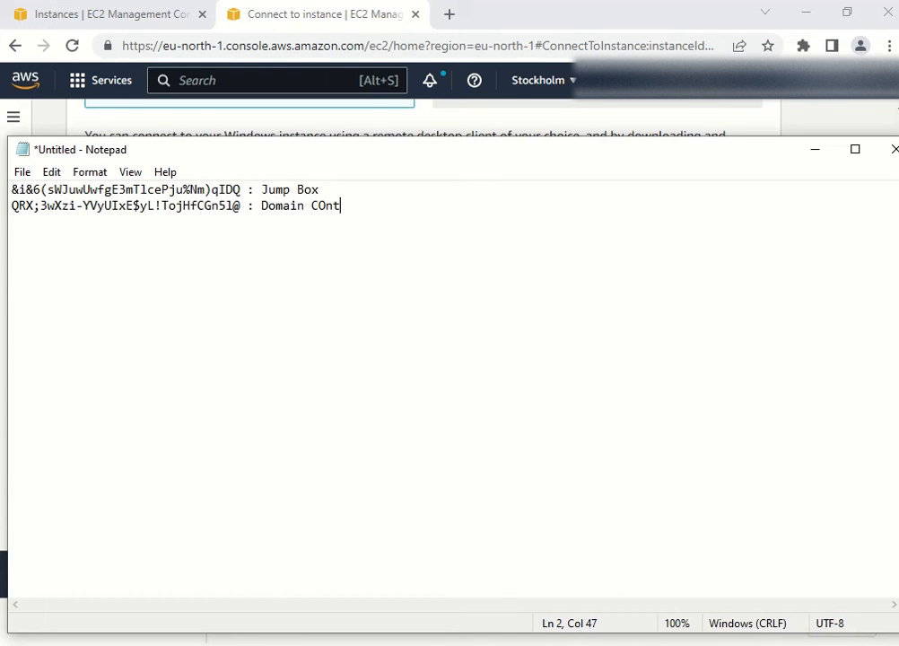
text(roler)
key(BackSpace)
key(BackSpace)
key(BackSpace)
key(BackSpace)
key(BackSpace)
key(BackSpace)
key(BackSpace)
key(BackSpace)
key(BackSpace)
key(BackSpace)
key(BackSpace)
key(BackSpace)
key(BackSpace)
key(BackSpace)
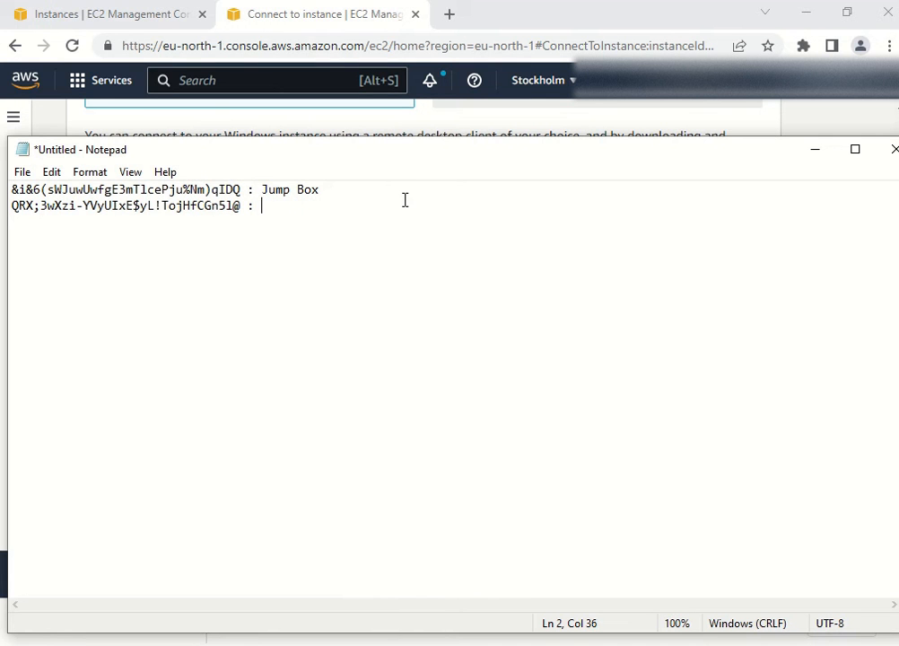
text(AD server)
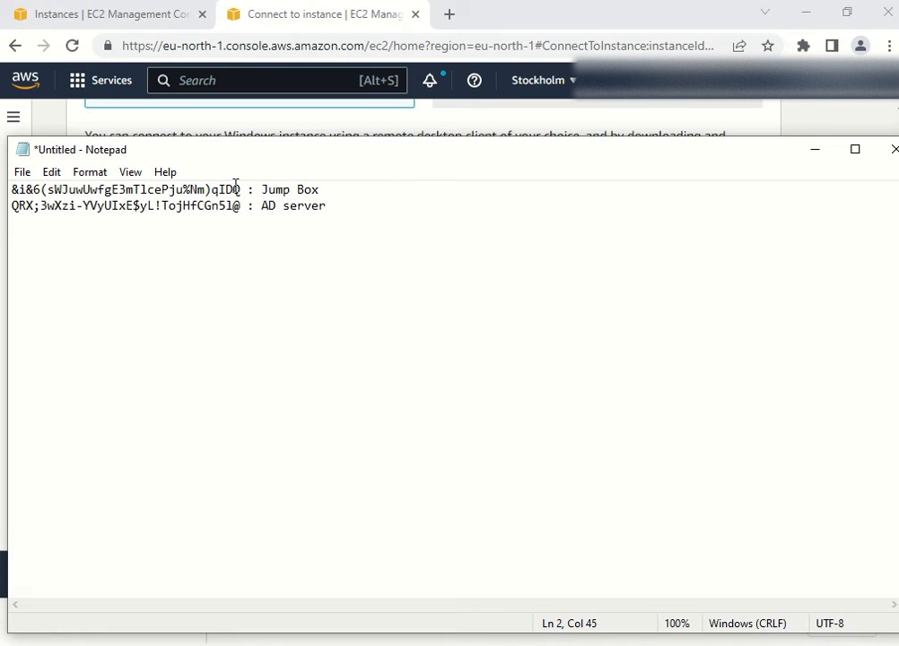
Return to the browser and copy the Domain Server's private IP from its connection details.
click(409, 132)
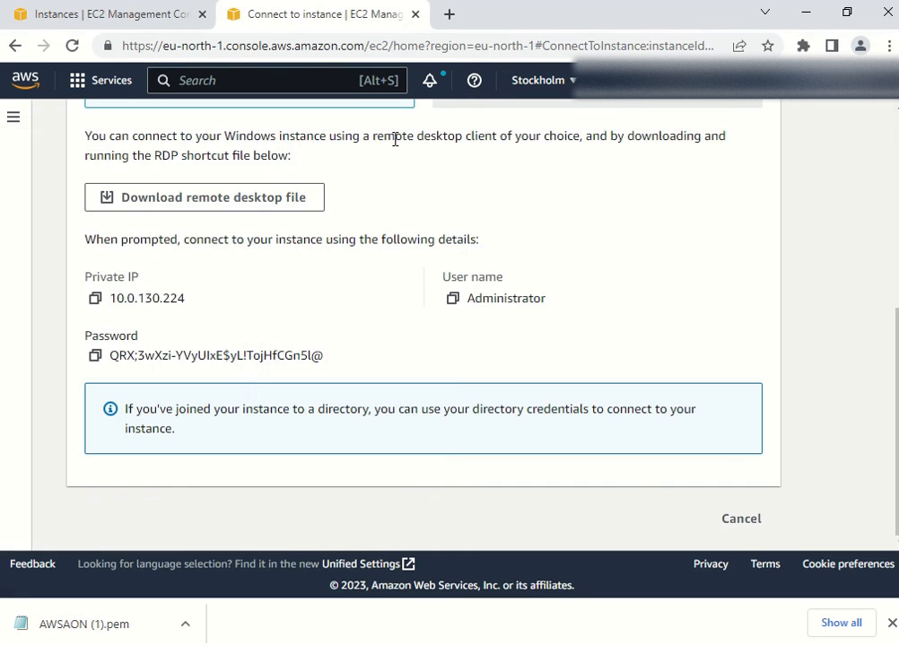
click(95, 298)
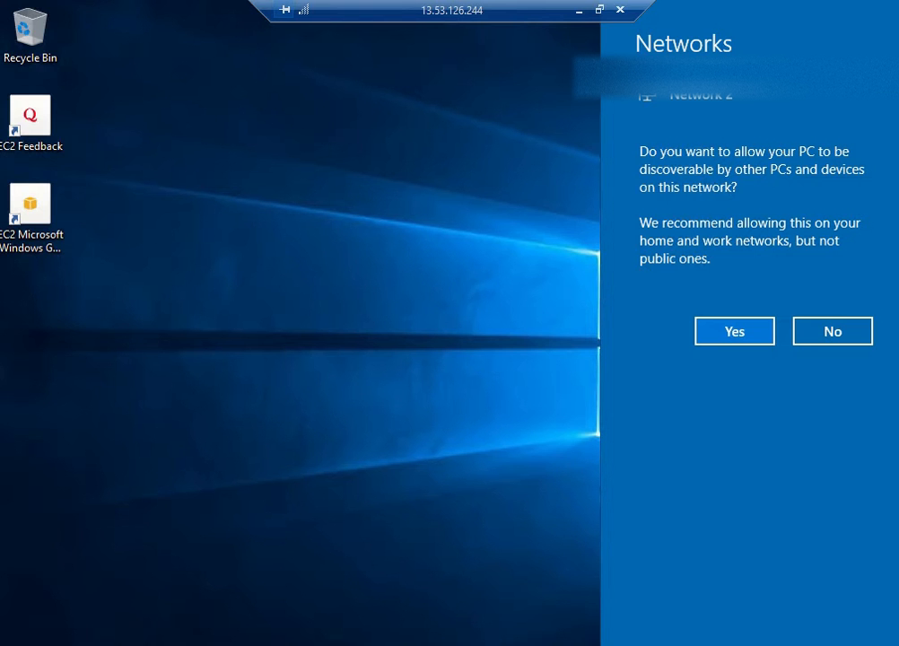
Decline network discovery on the JumpBox and start a Remote Desktop connection to 10.0.130.224 with mstsc.
click(841, 333)
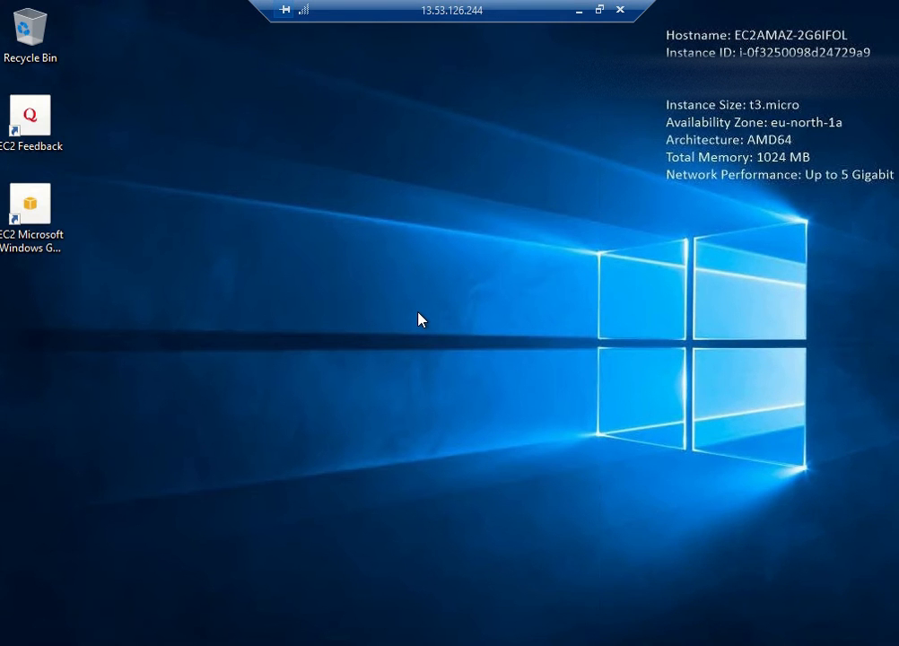
key(super+r)
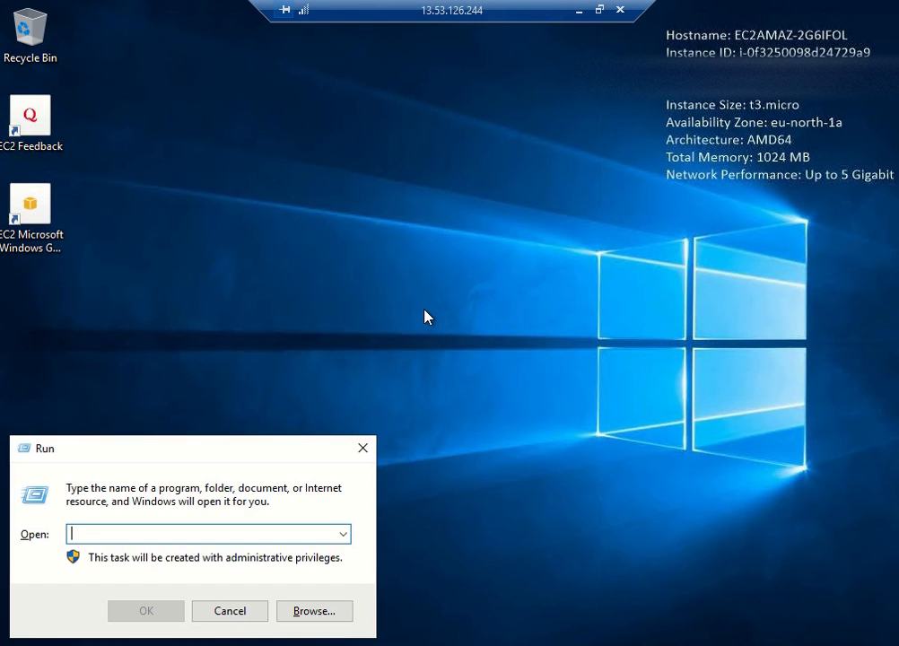
text(mstsc)
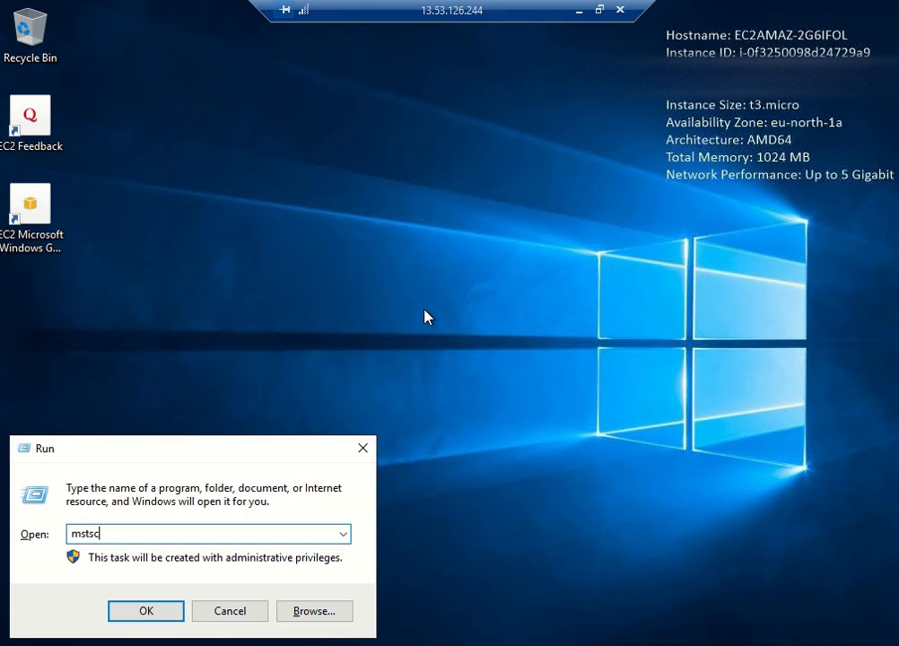
key(Return)
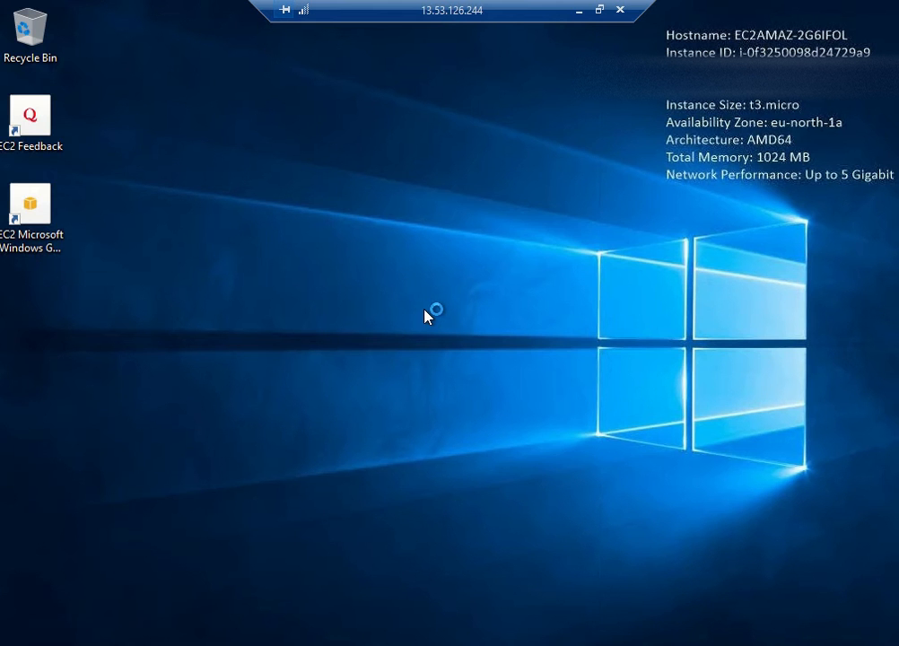
key(ctrl+v)
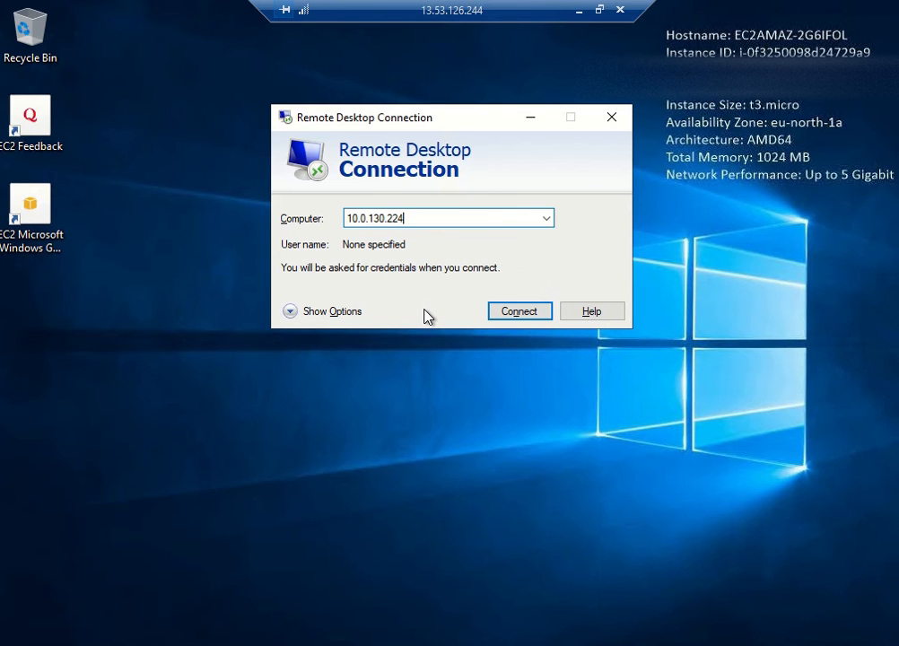
key(Return)
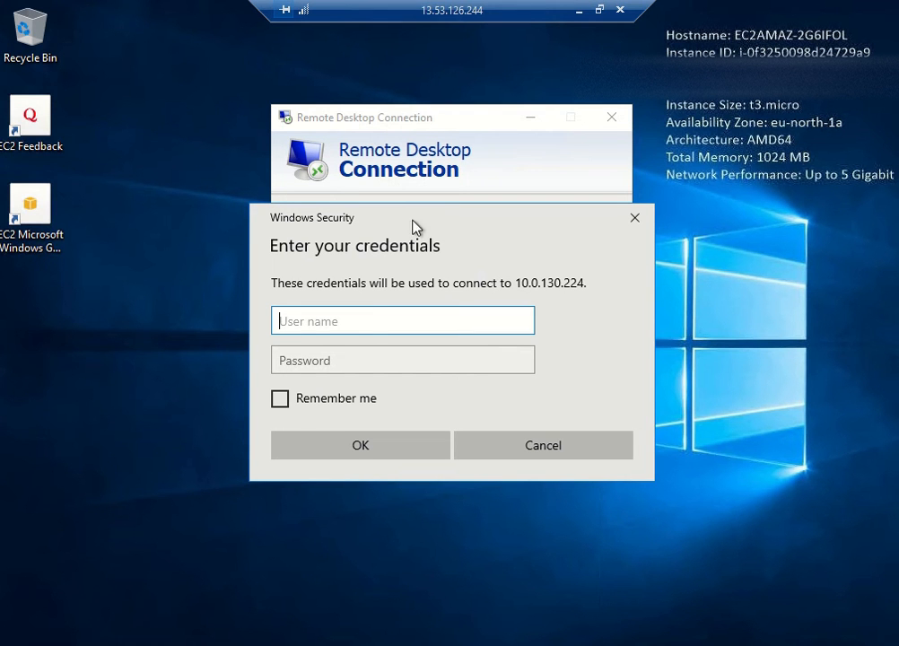
Enter .\Administrator as the user name for the Domain Server connection.
text(.)
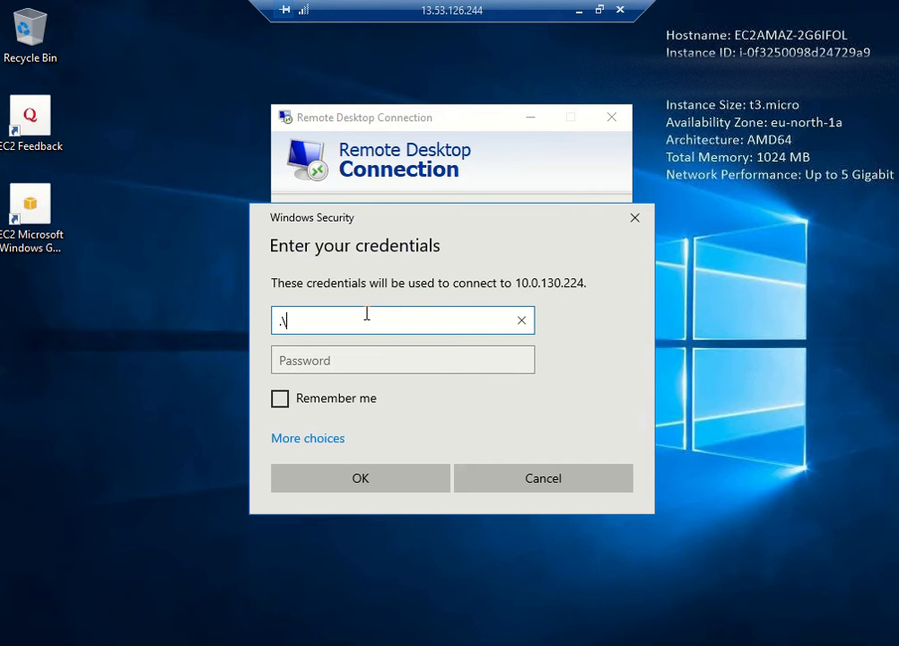
text(\Administrator)
key(Tab)
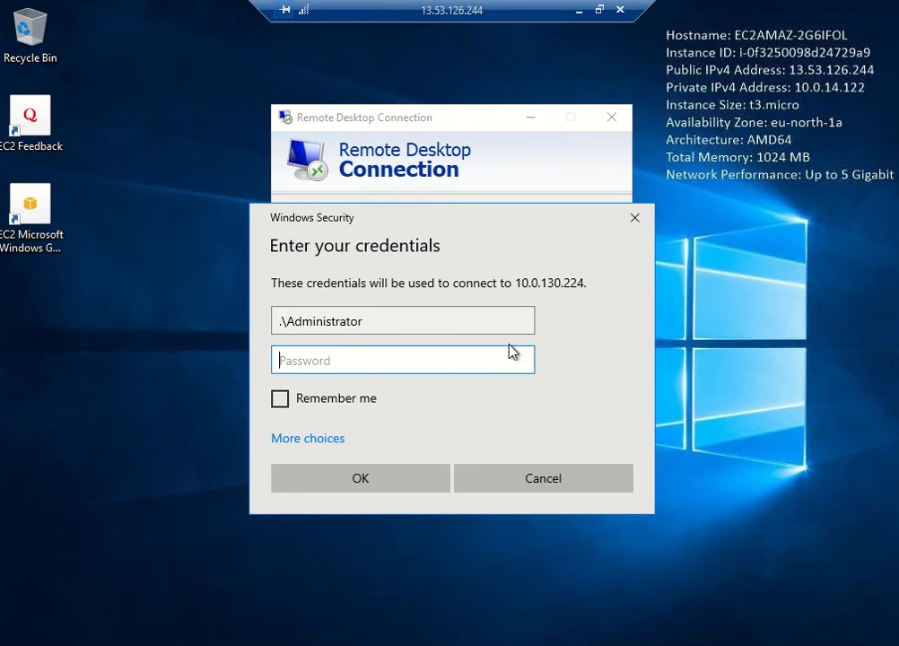
Copy the AD server password from Notepad into the credentials prompt's password field and connect to the Domain Server despite the certificate errors.
key(alt+Tab)
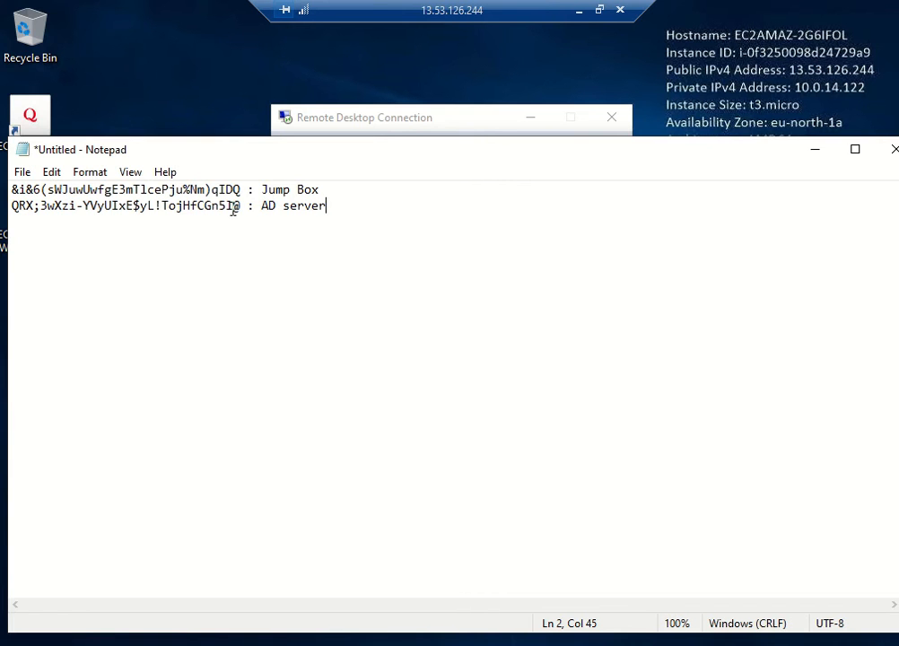
drag(241, 206, 12, 206)
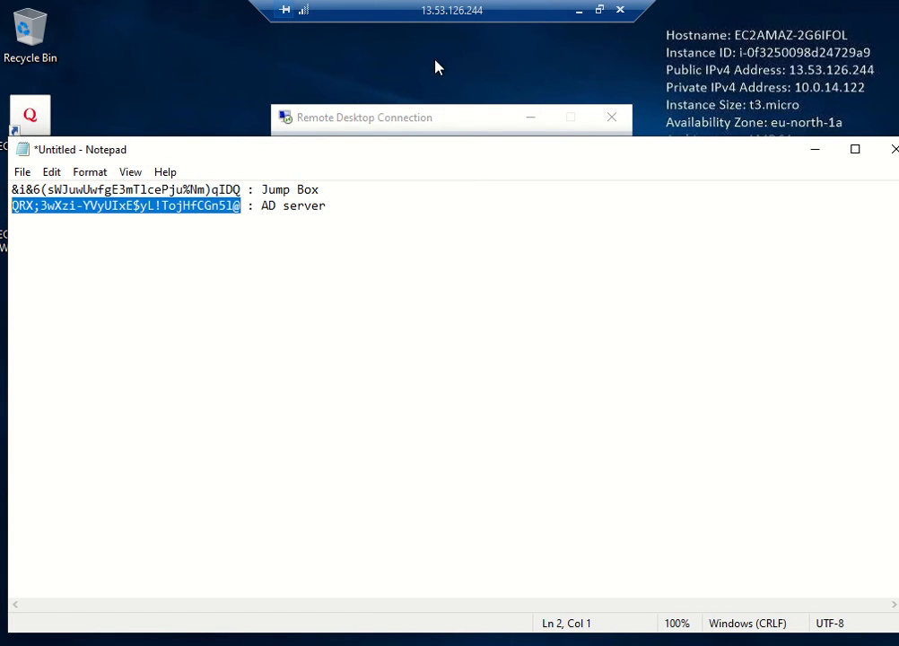
click(441, 120)
click(387, 364)
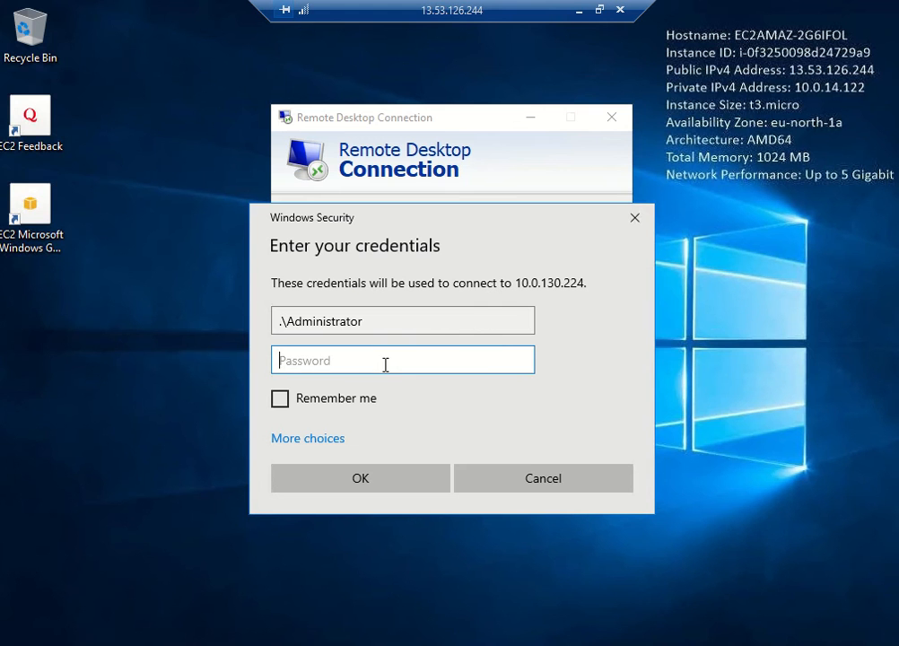
key(ctrl+v)
click(386, 489)
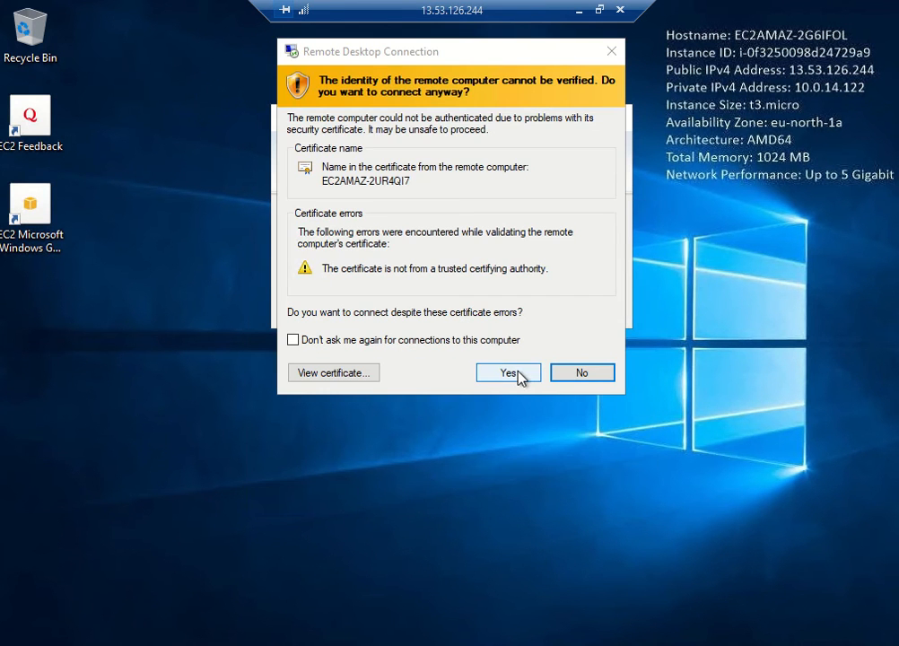
click(516, 374)
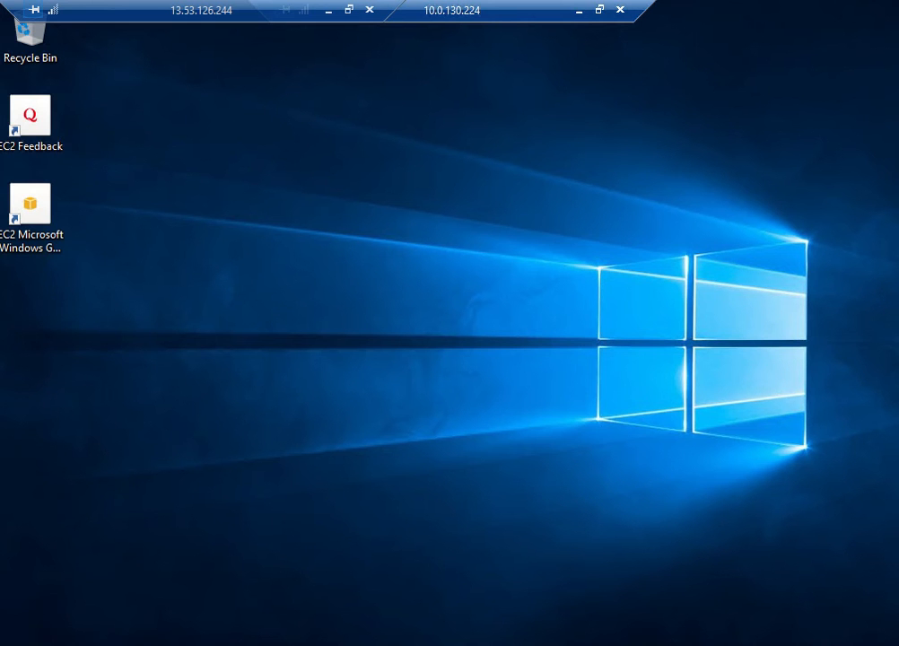
Decline network discovery for Network 2 on the Domain Server.
click(9, 644)
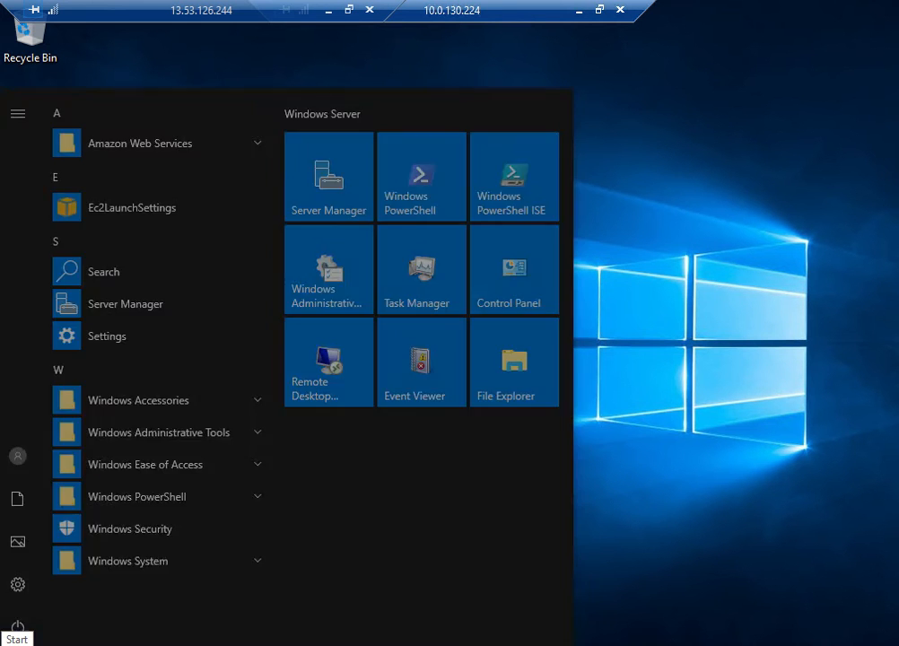
click(9, 644)
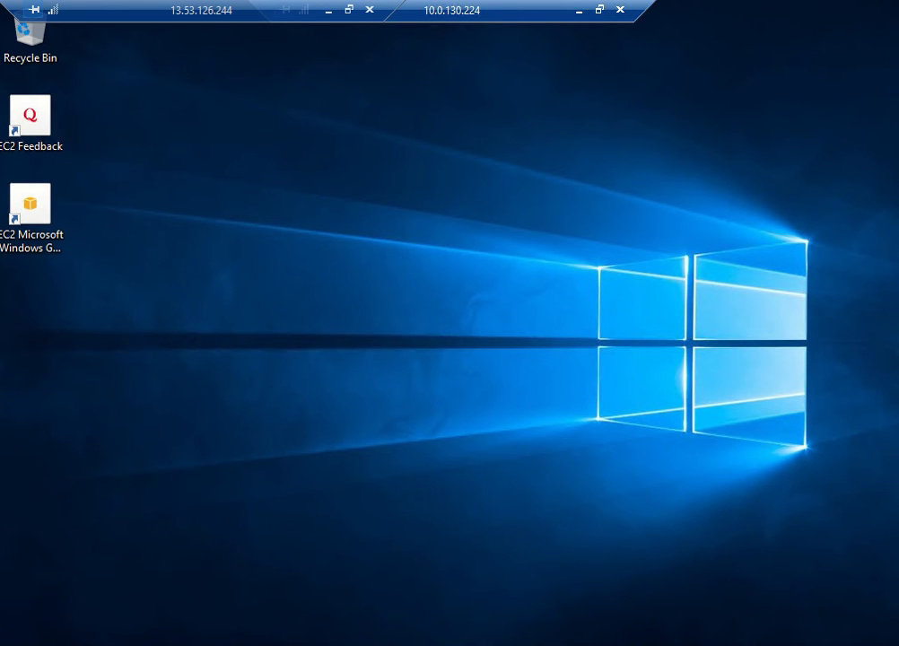
click(9, 643)
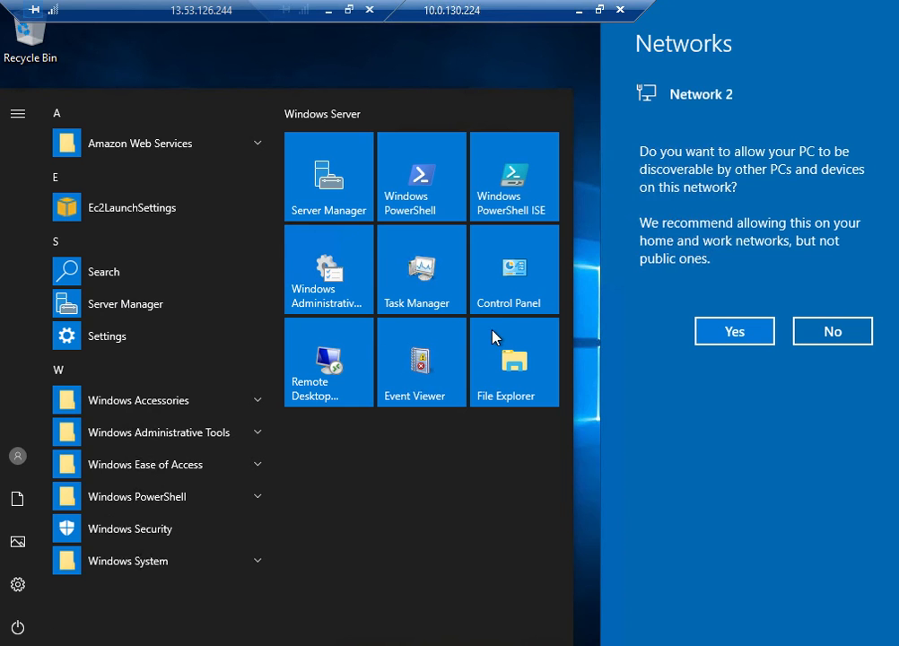
click(839, 331)
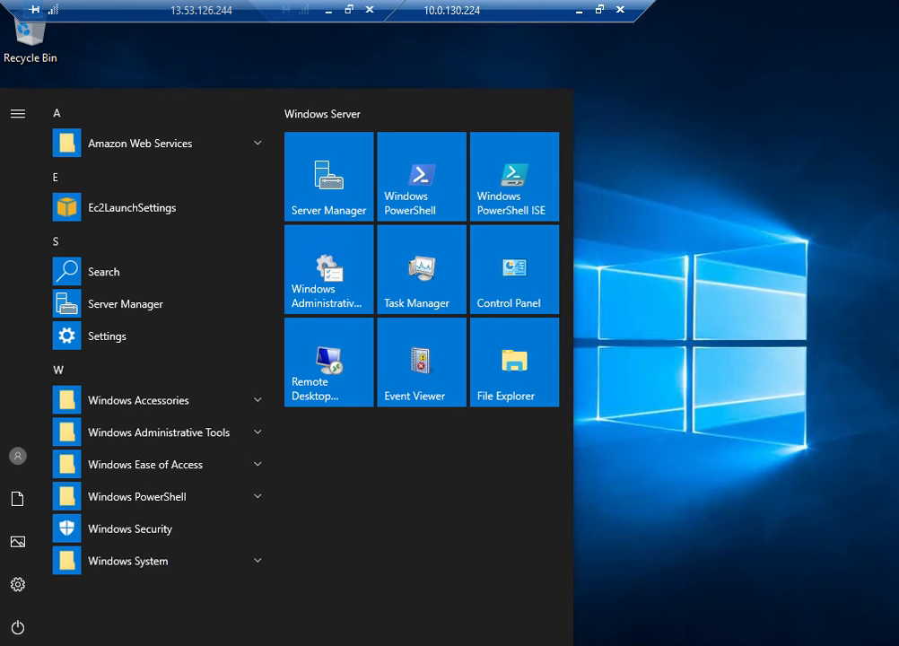
Search for "server manager" on the Domain Server, open Server Manager, and dismiss the Windows Admin Center message.
click(57, 644)
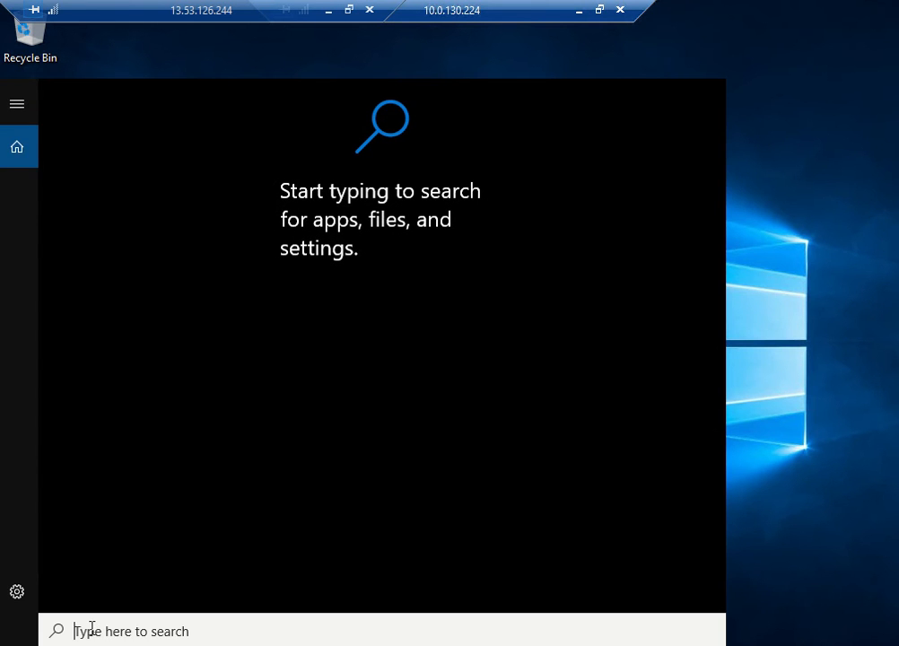
text(server manager)
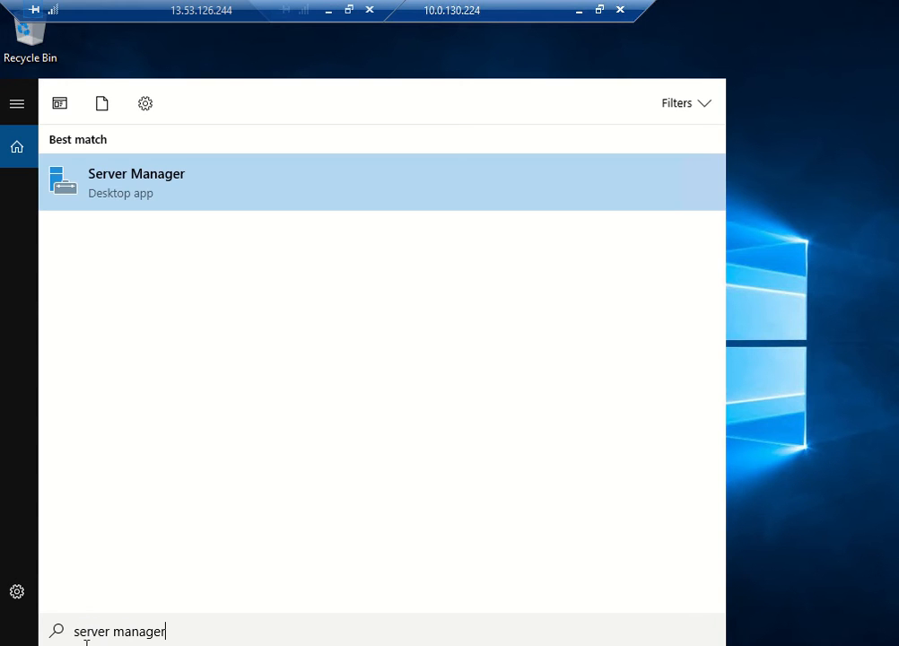
click(110, 186)
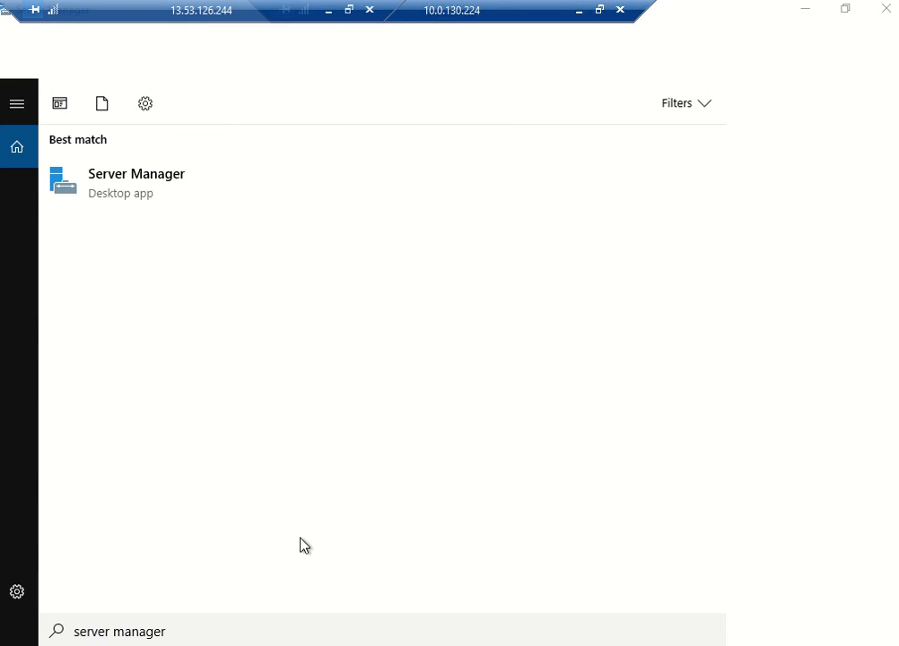
key(super)
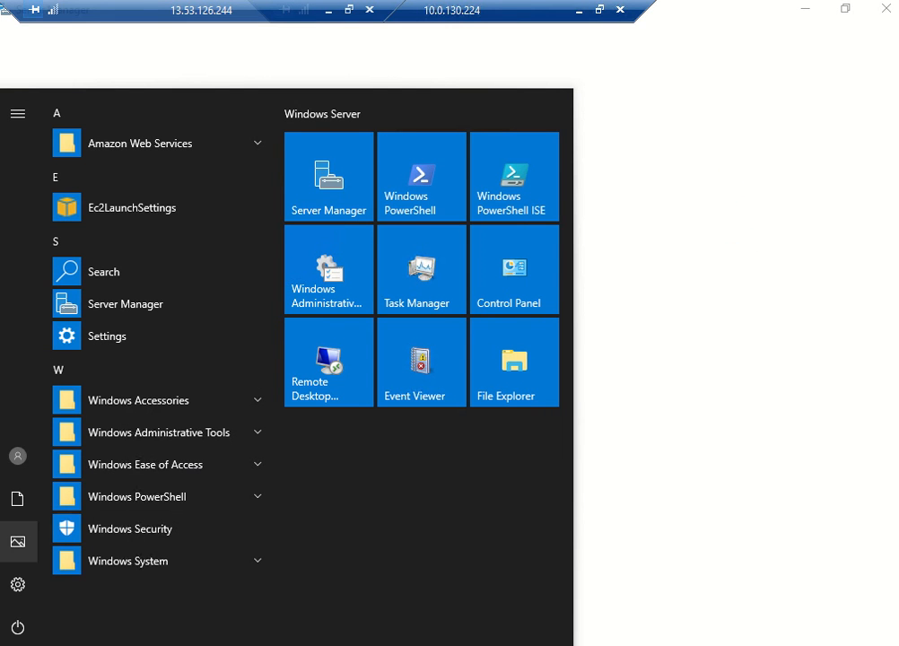
click(18, 644)
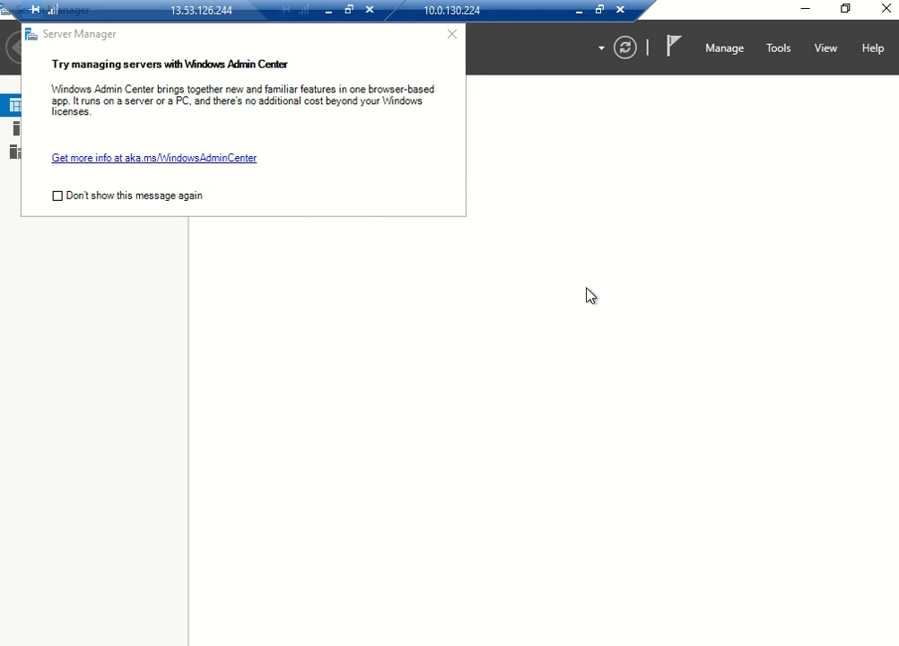
click(451, 34)
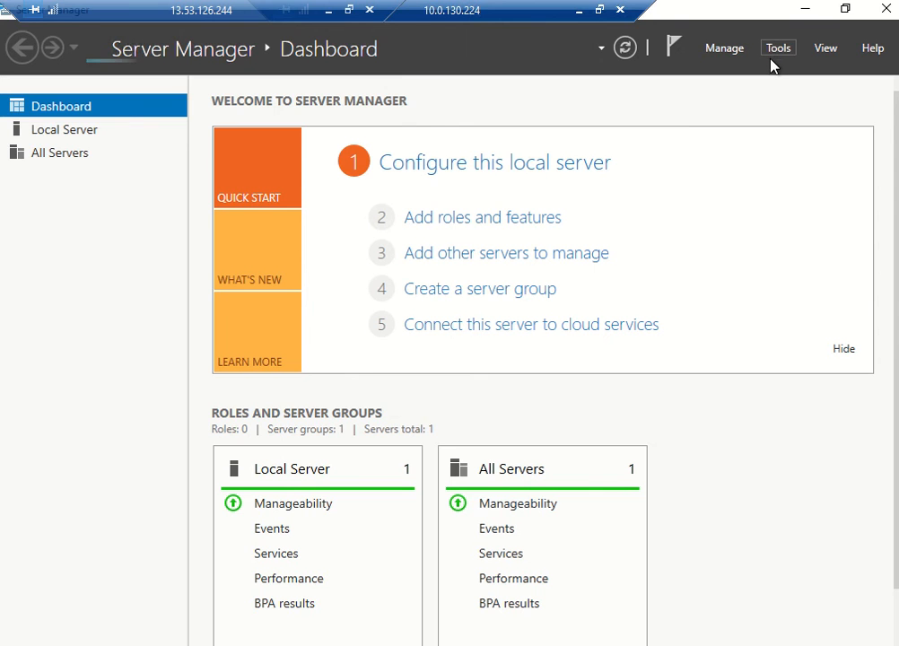
Try to open the Add Roles and Features Wizard from the Server Manager dashboard.
click(470, 229)
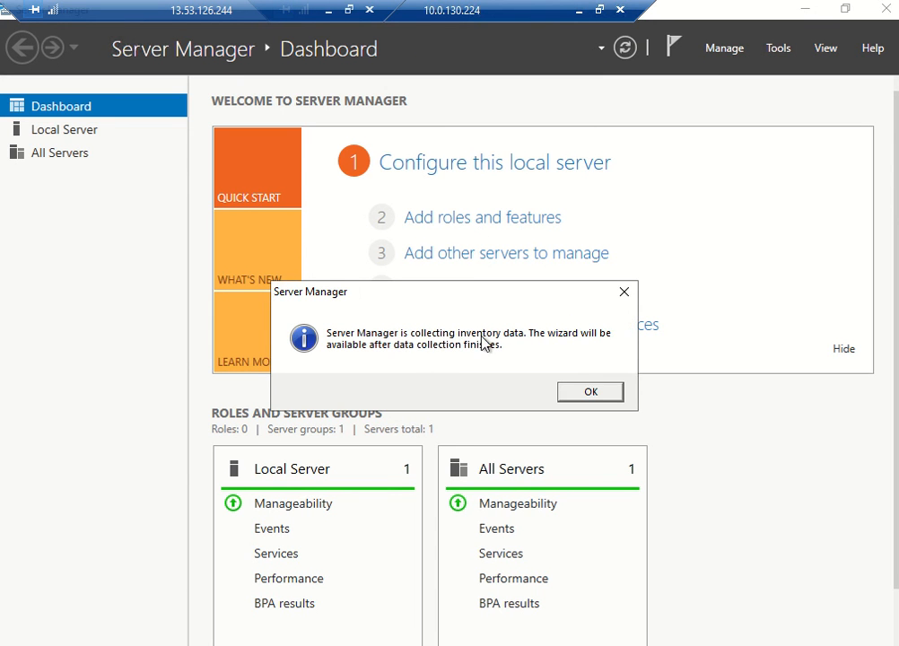
click(604, 392)
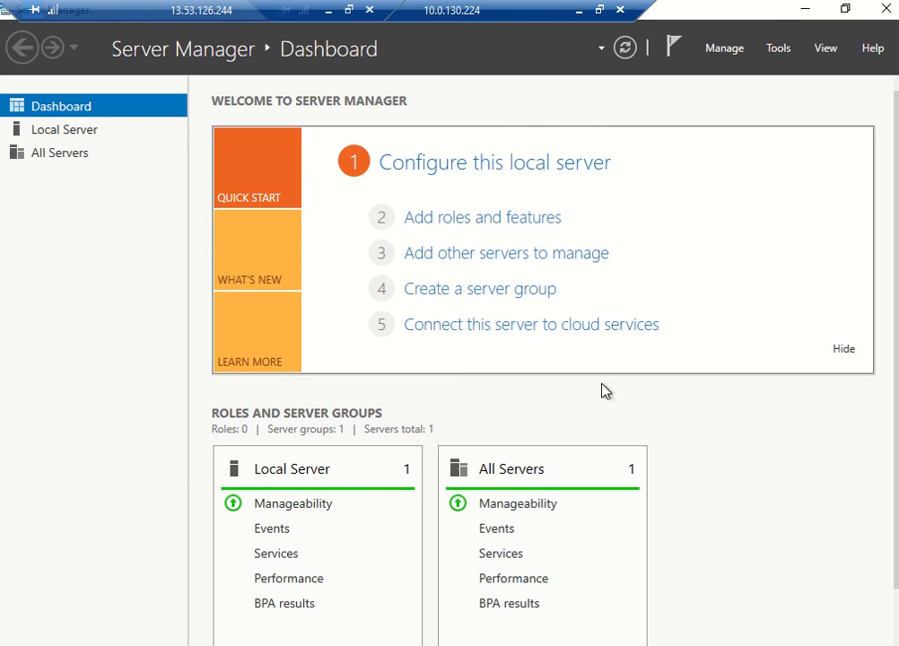
click(472, 226)
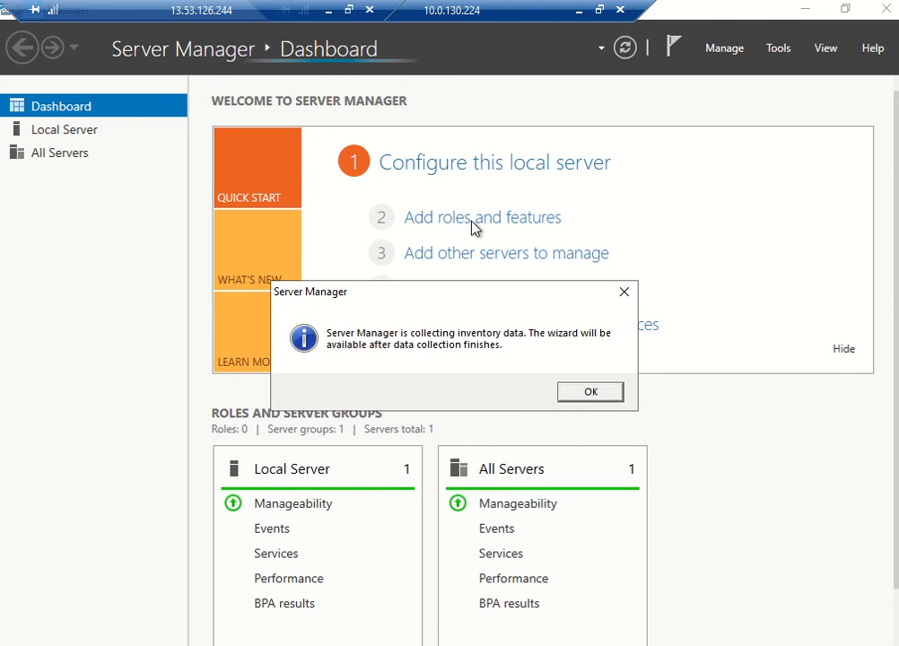
click(596, 392)
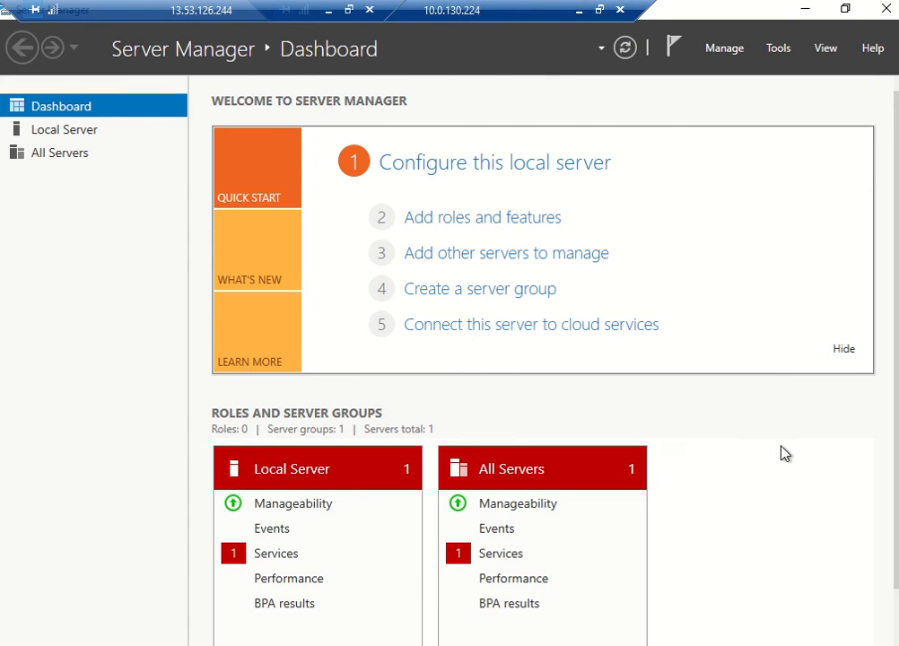
Start the Add Roles and Features Wizard and proceed to the server roles, keeping role-based or feature-based installation and the default destination server.
scroll(782, 453, down, 1)
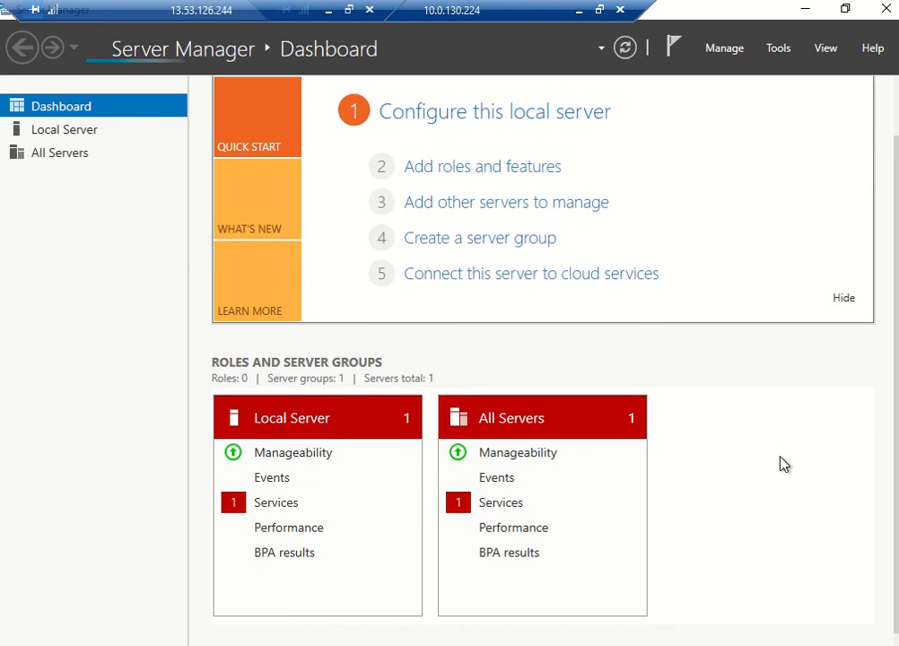
scroll(782, 464, up, 1)
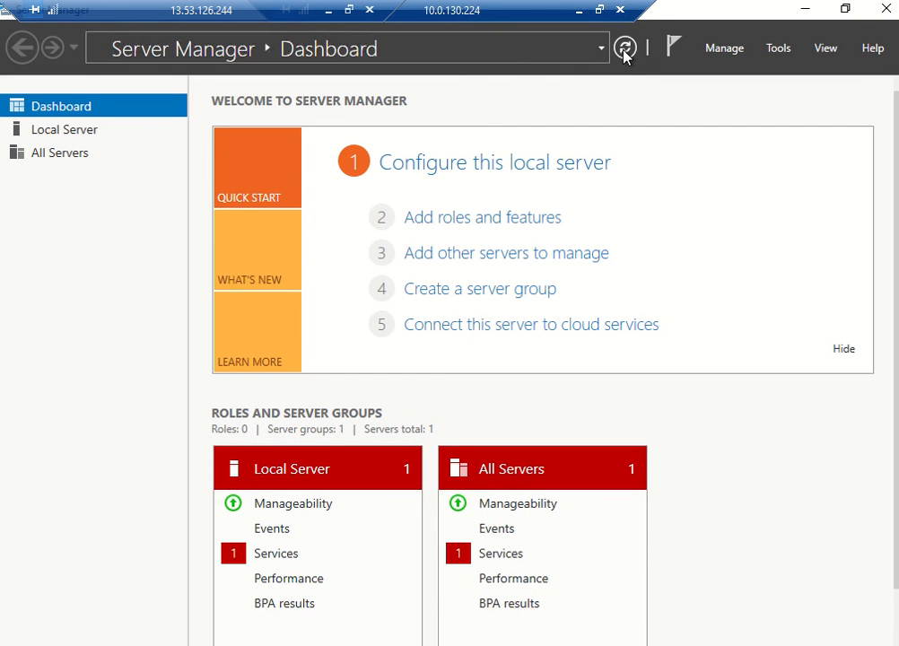
click(516, 219)
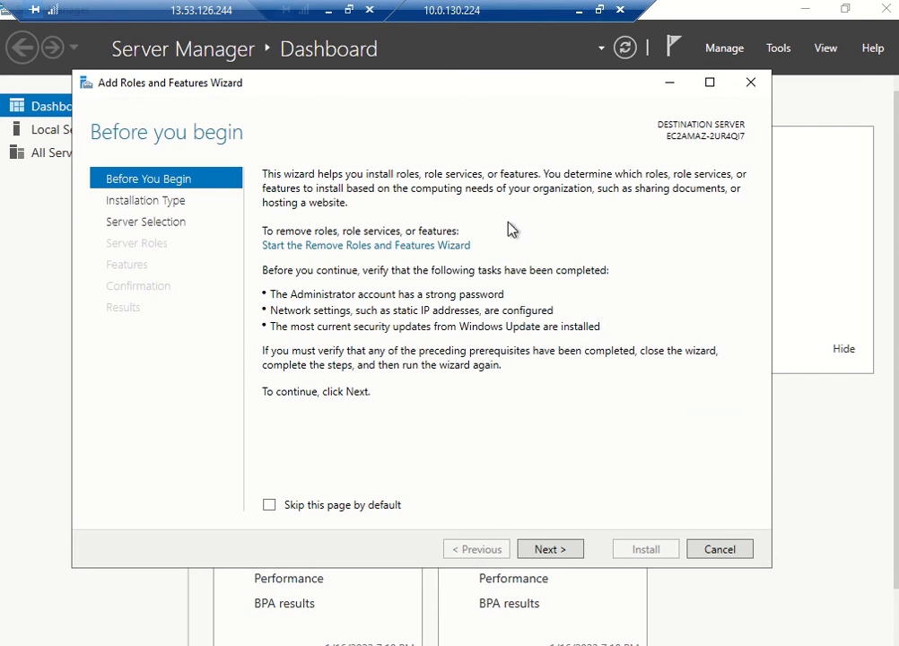
click(545, 549)
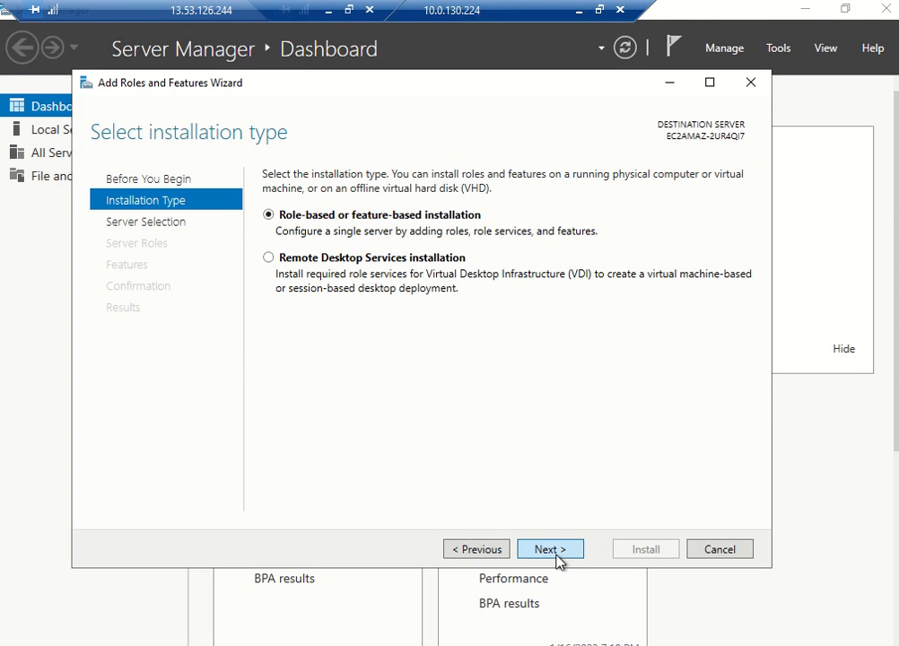
click(556, 552)
click(550, 551)
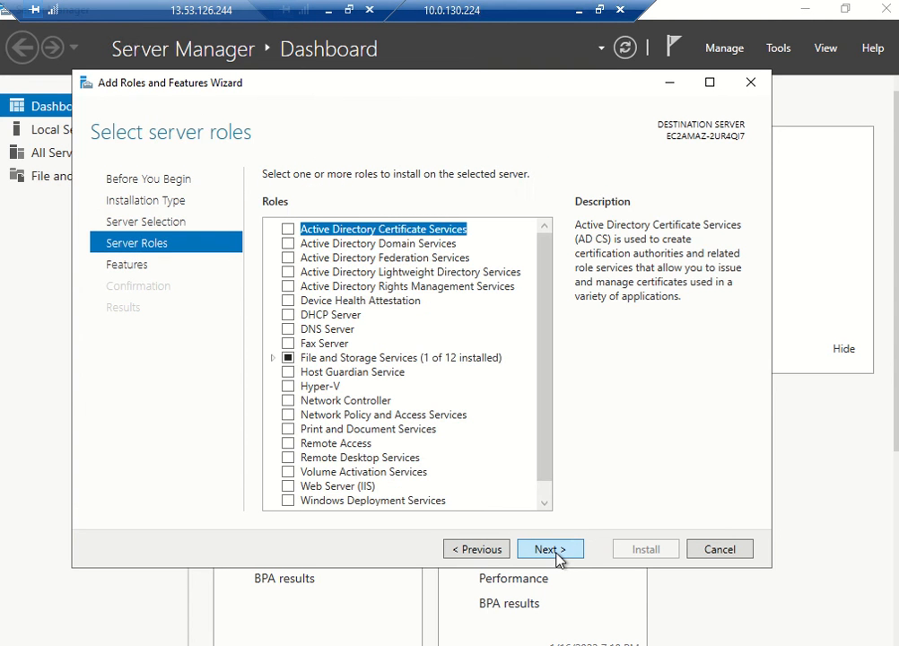
Select the Active Directory Domain Services and DNS Server roles with their required features, continuing past the static IP validation.
click(287, 243)
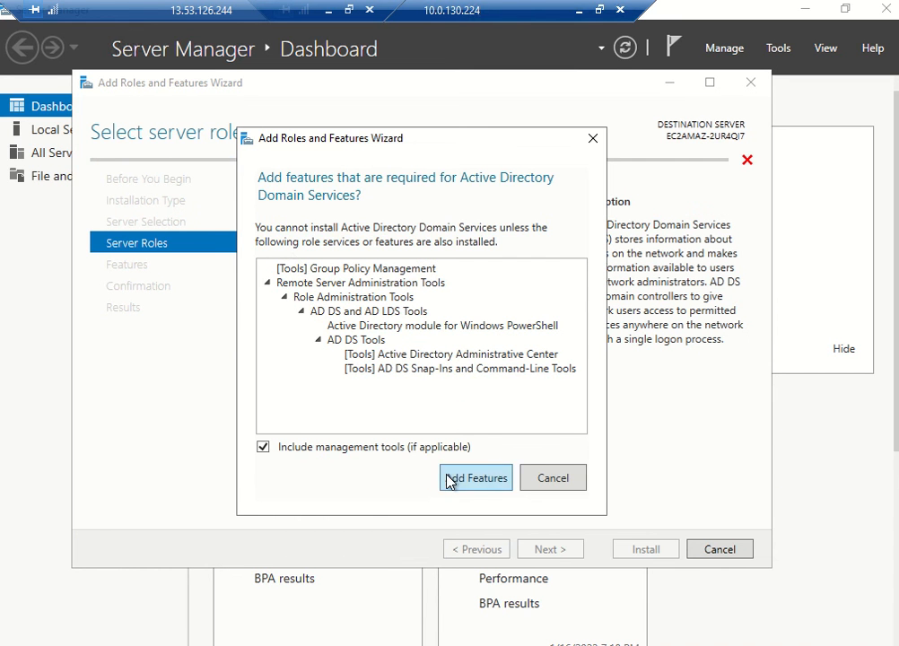
click(451, 479)
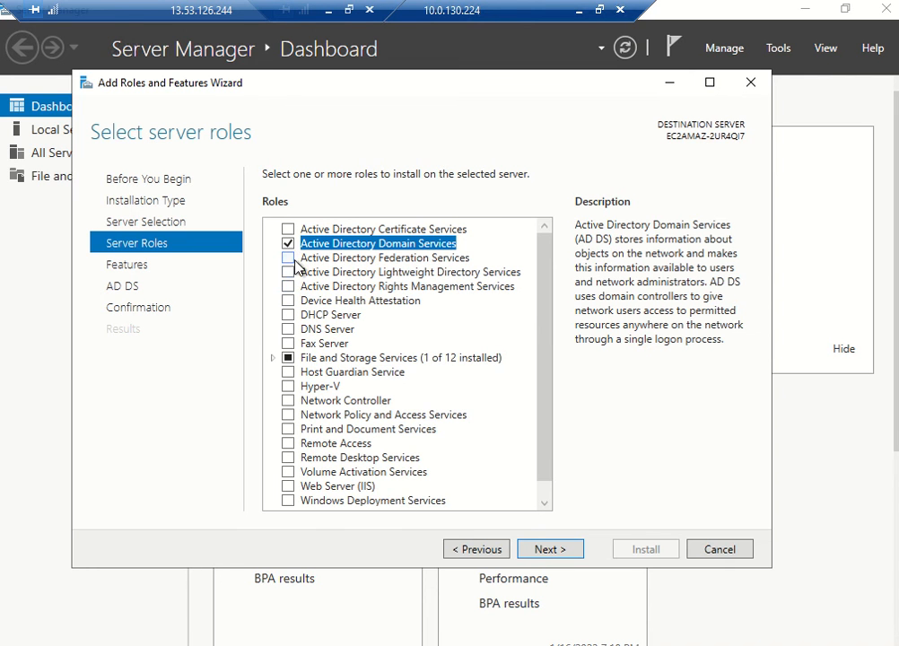
click(288, 329)
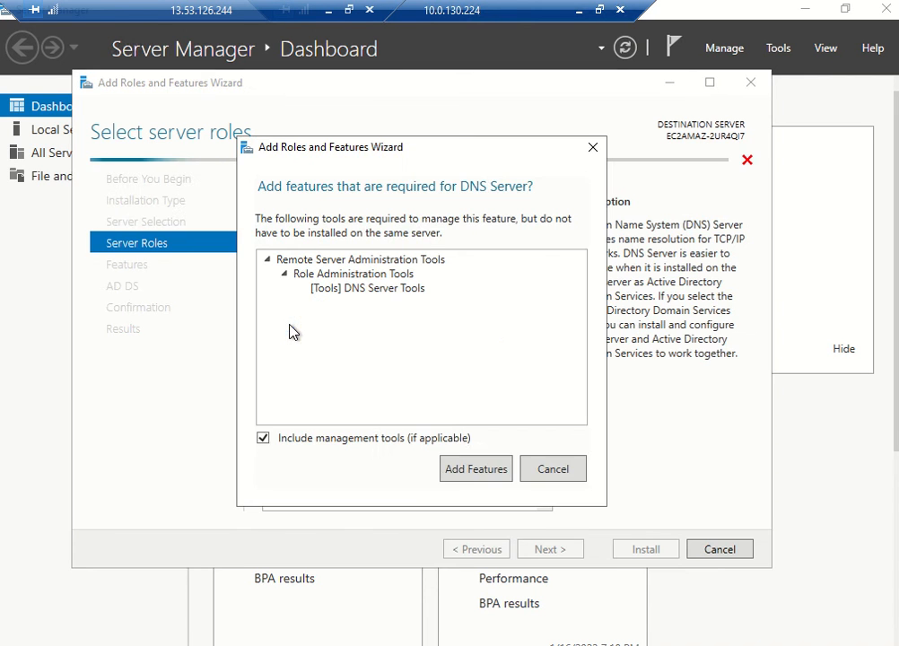
click(453, 469)
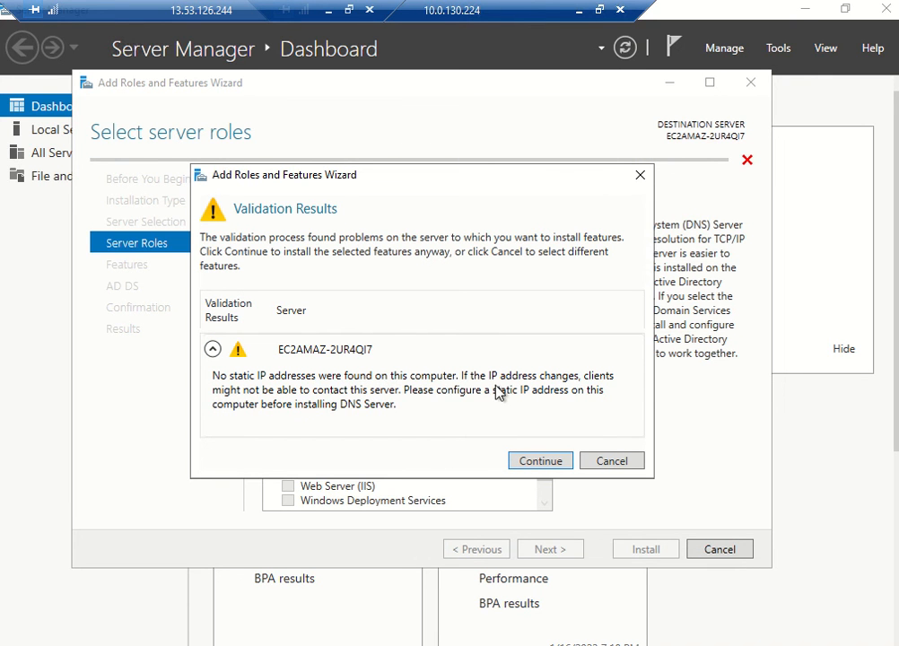
click(541, 461)
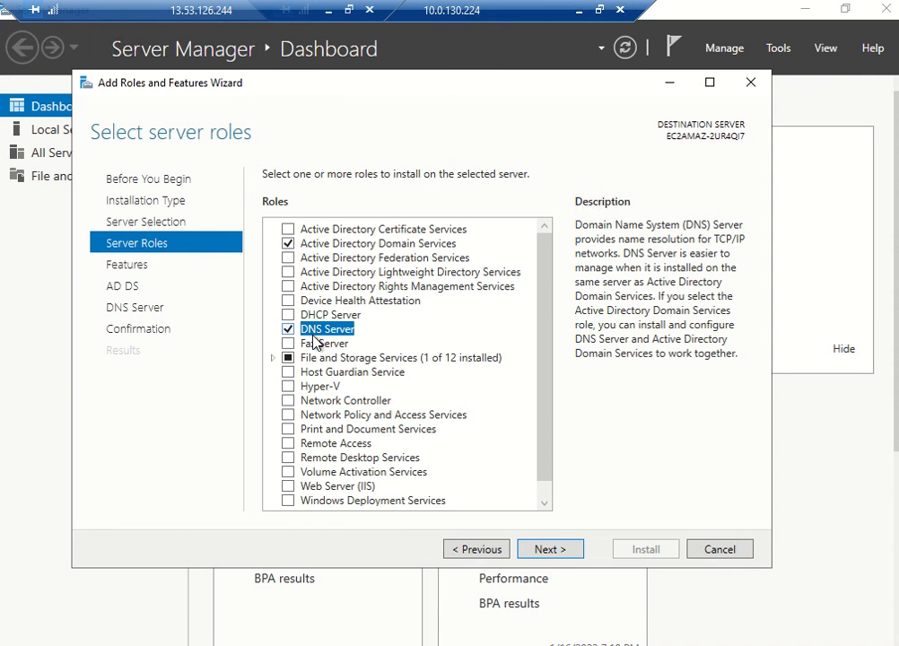
Keep the default features, install the selected roles without automatic restart, and close the wizard when the installation finishes.
click(551, 549)
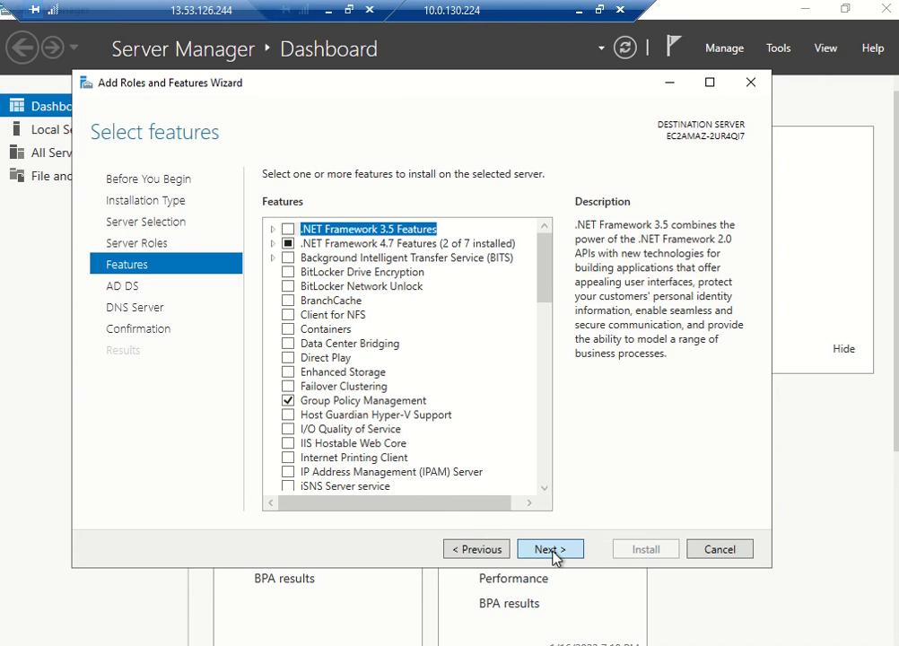
click(554, 553)
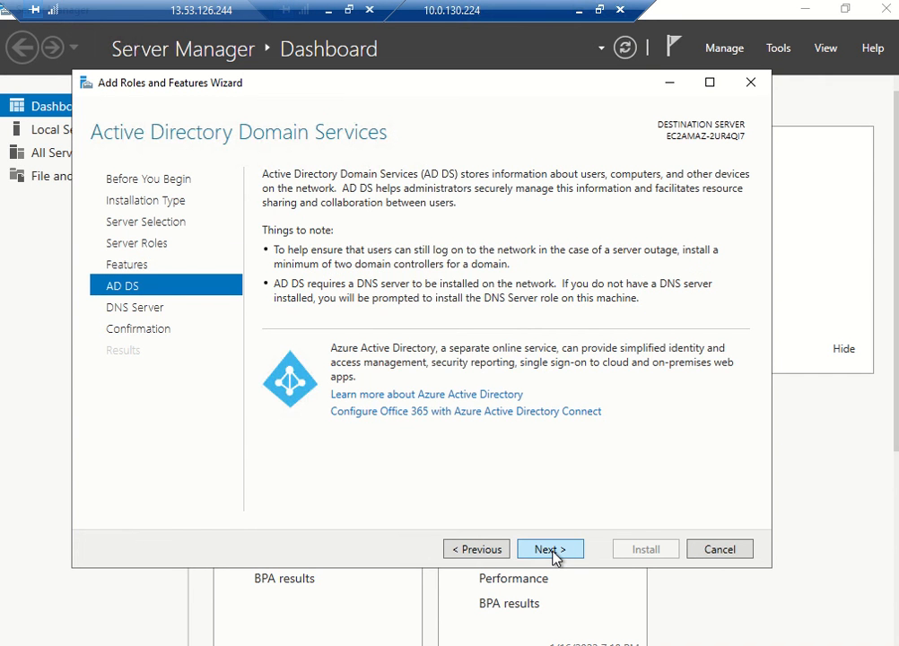
click(553, 552)
click(553, 553)
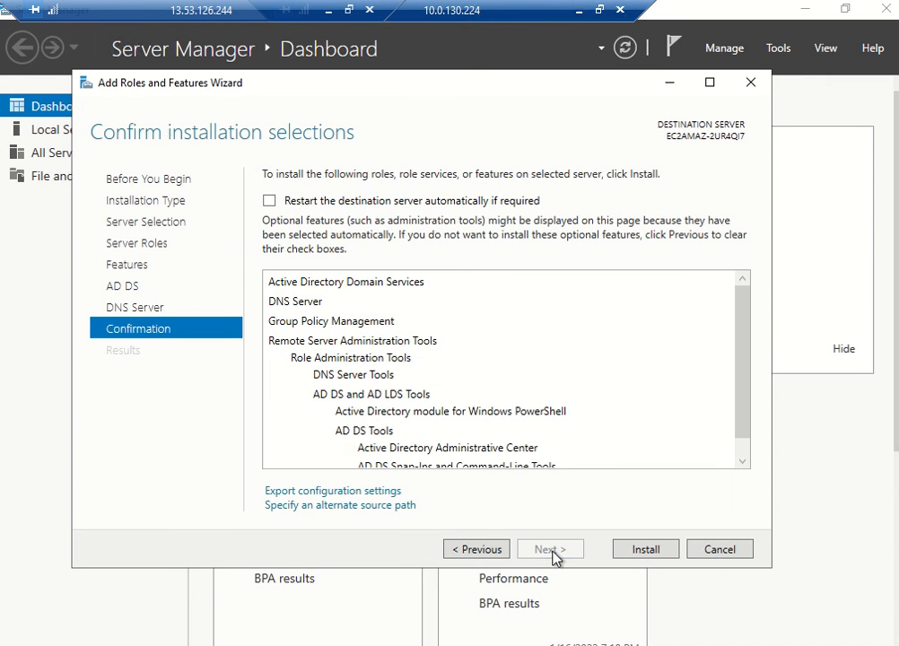
click(643, 551)
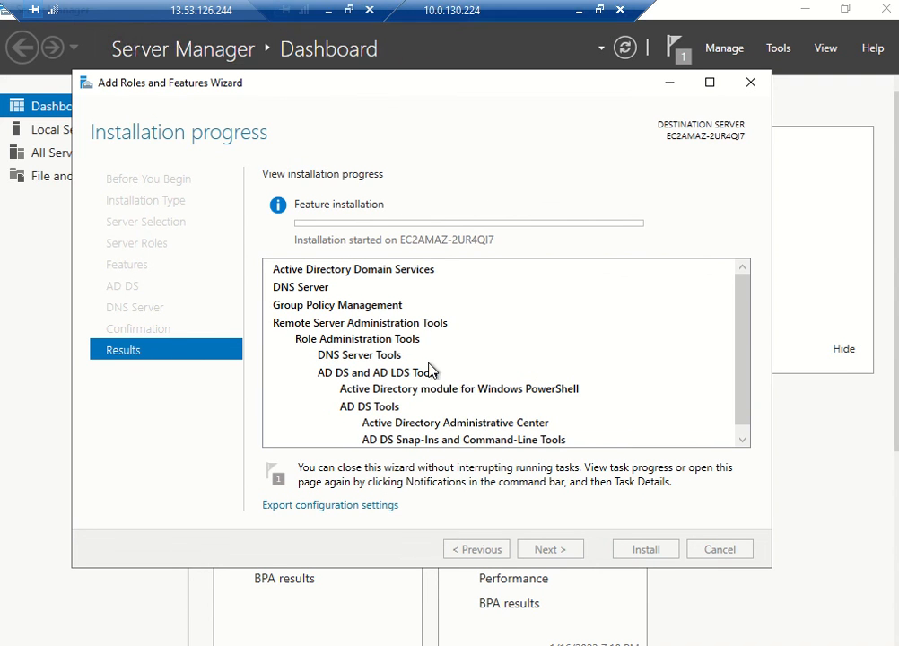
mouse_move(423, 7)
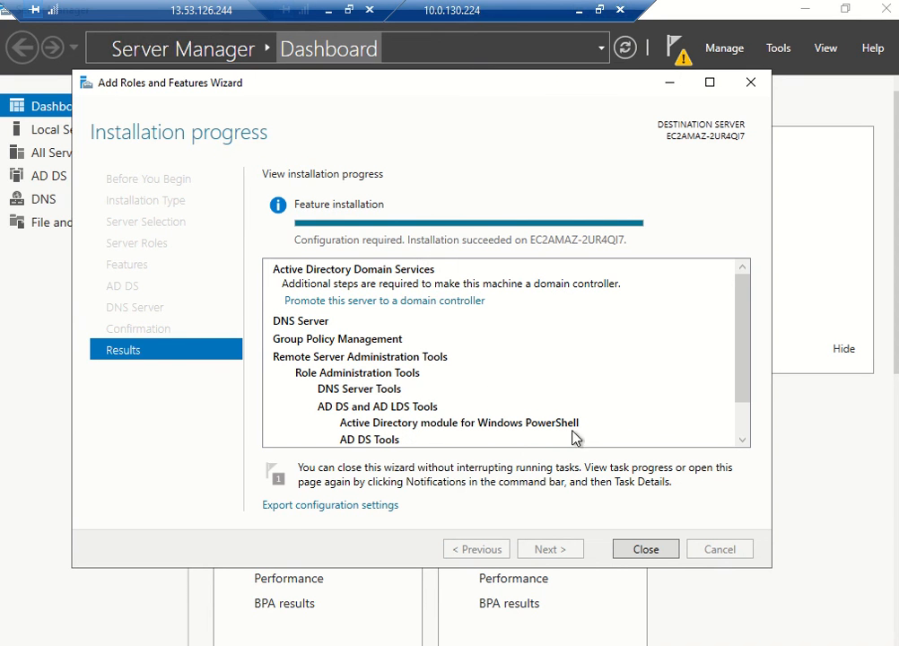
click(643, 548)
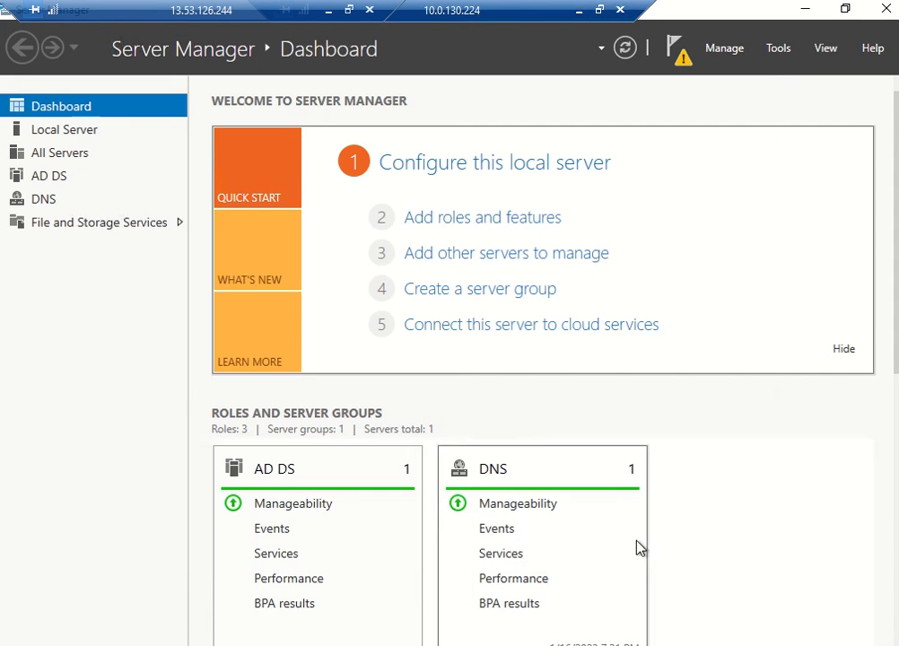
Start promoting this server to a domain controller and choose to add a new forest as the deployment operation.
click(669, 47)
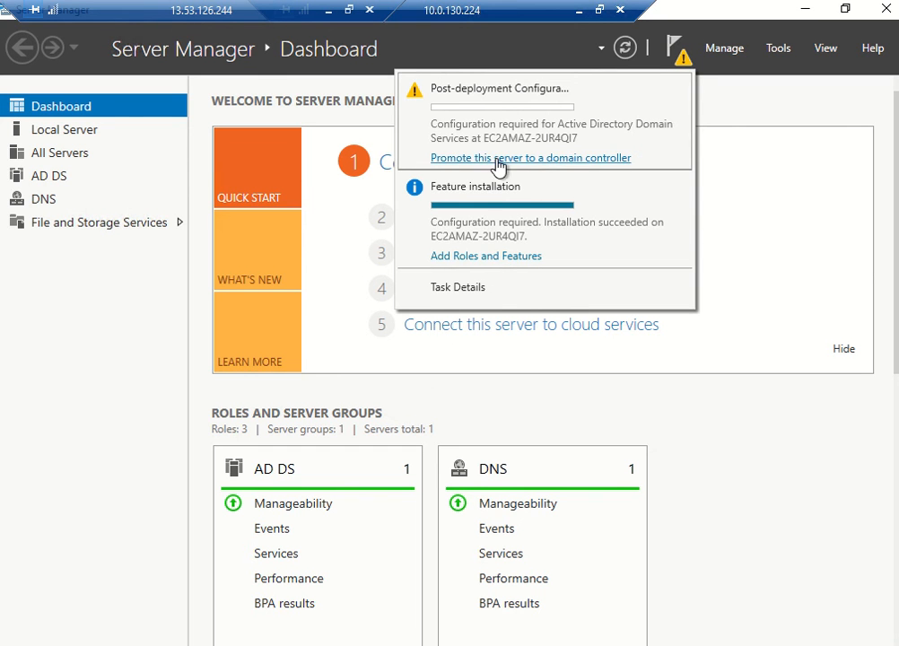
click(490, 167)
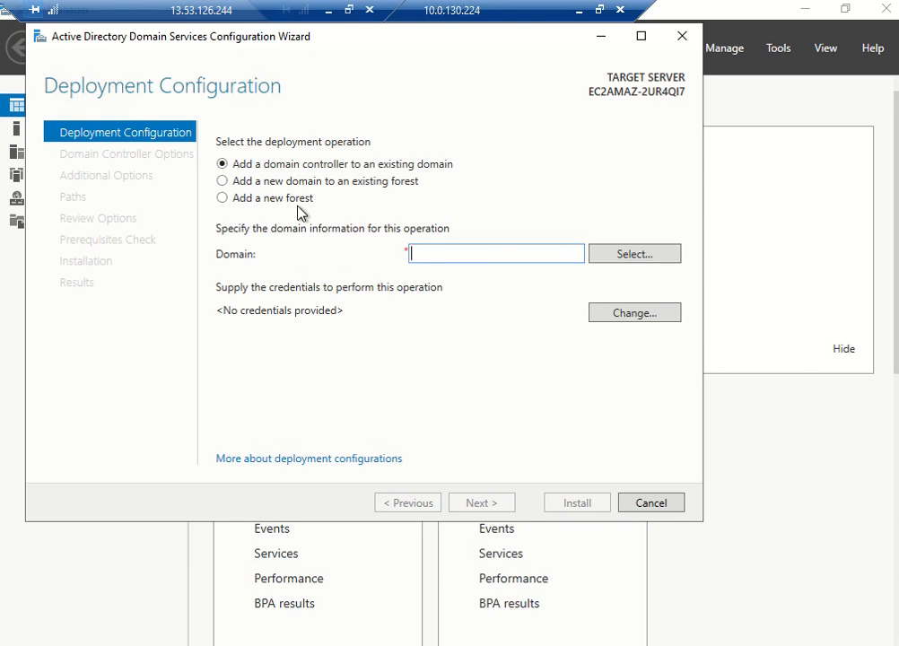
click(283, 200)
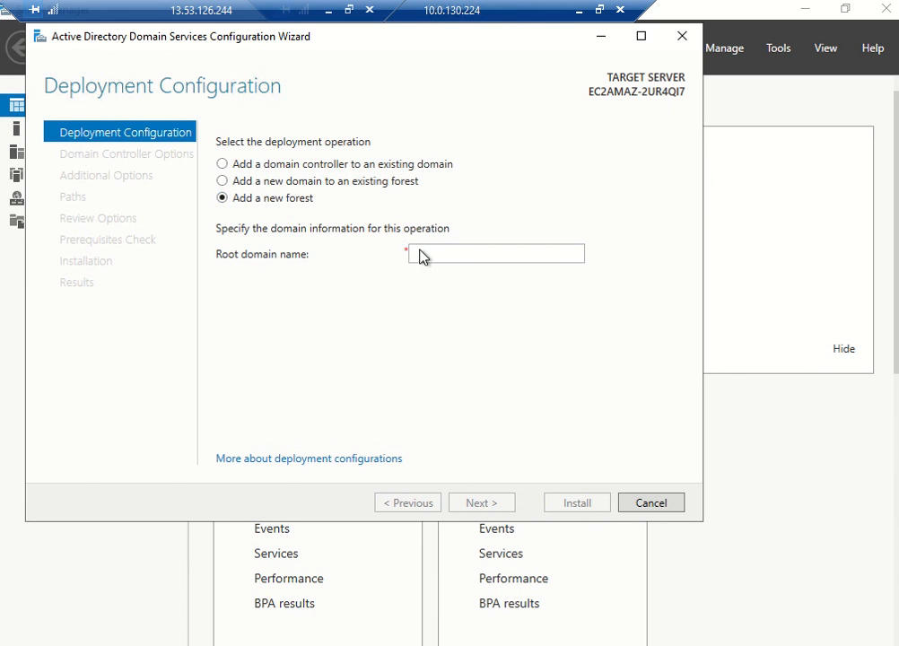
click(307, 187)
click(297, 206)
click(256, 166)
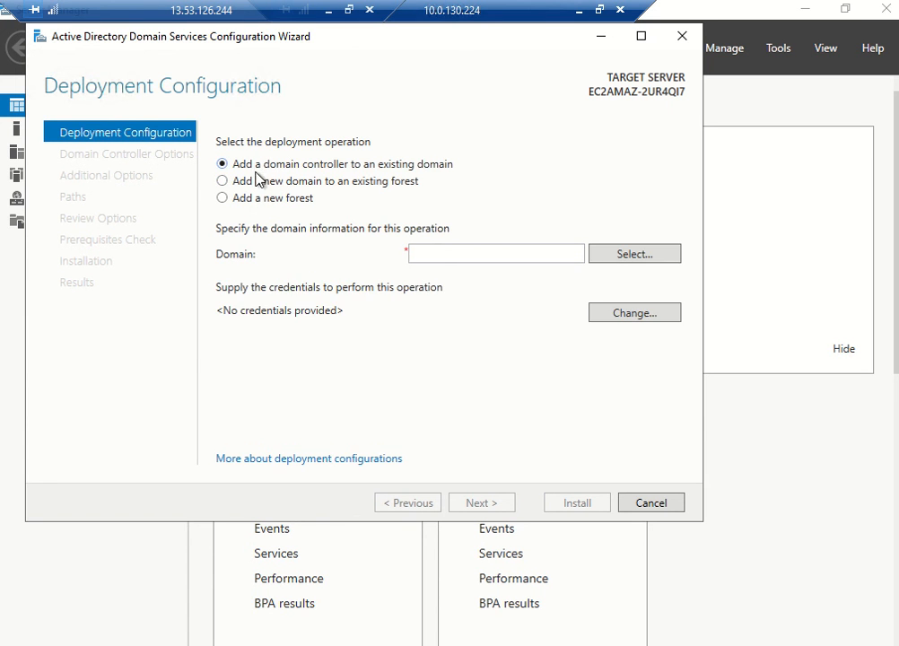
click(256, 182)
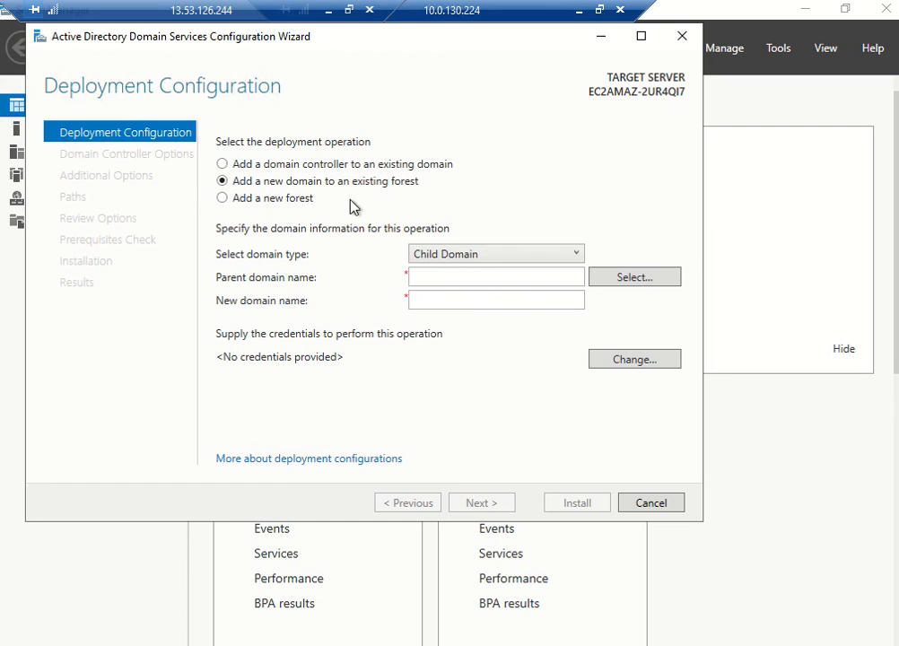
click(266, 199)
Try to proceed with "avengers" and with "avenger" as the new forest's root domain name.
click(455, 258)
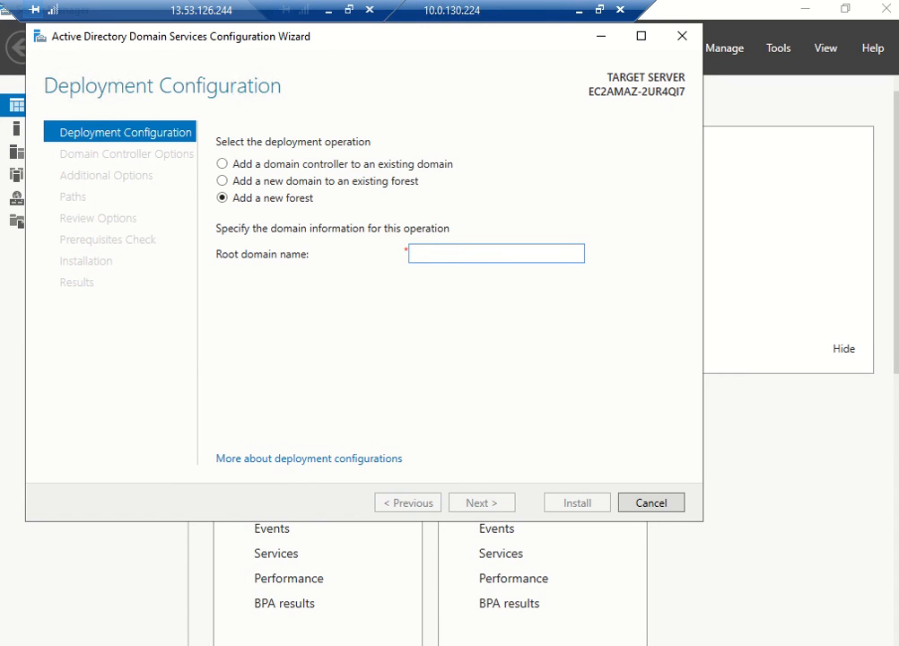
text(avengers)
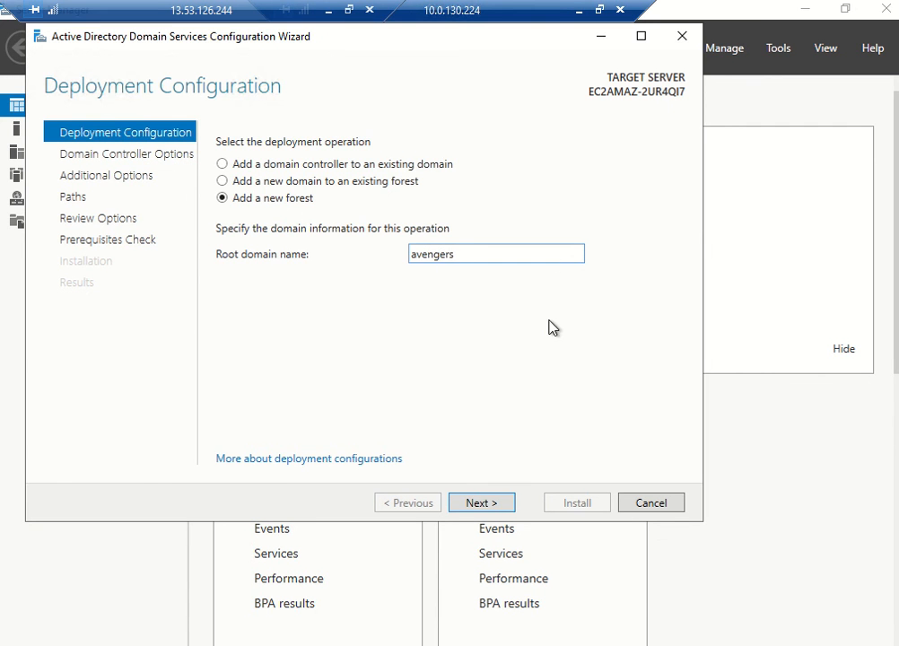
click(481, 504)
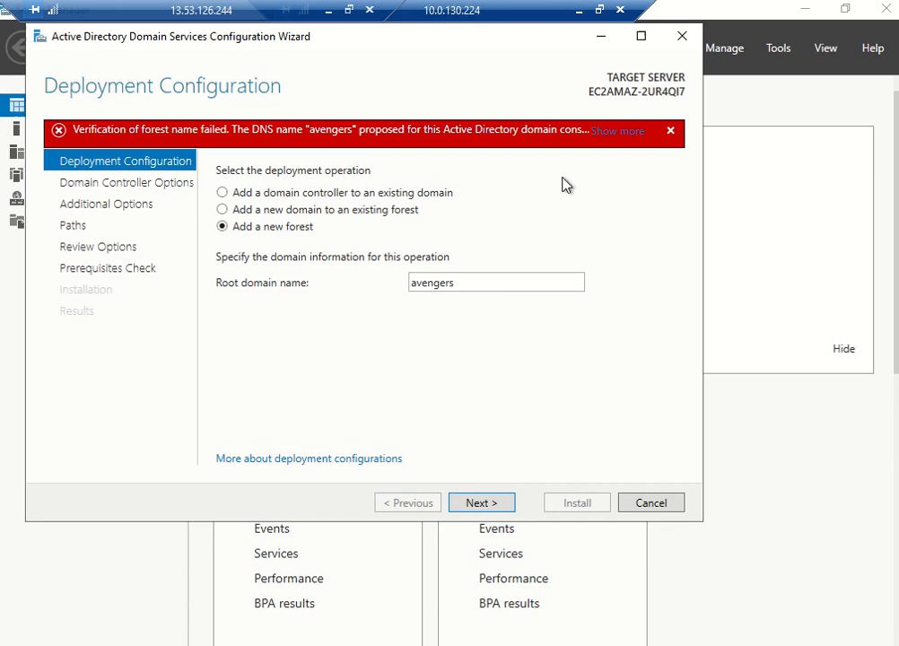
double_click(494, 280)
click(494, 279)
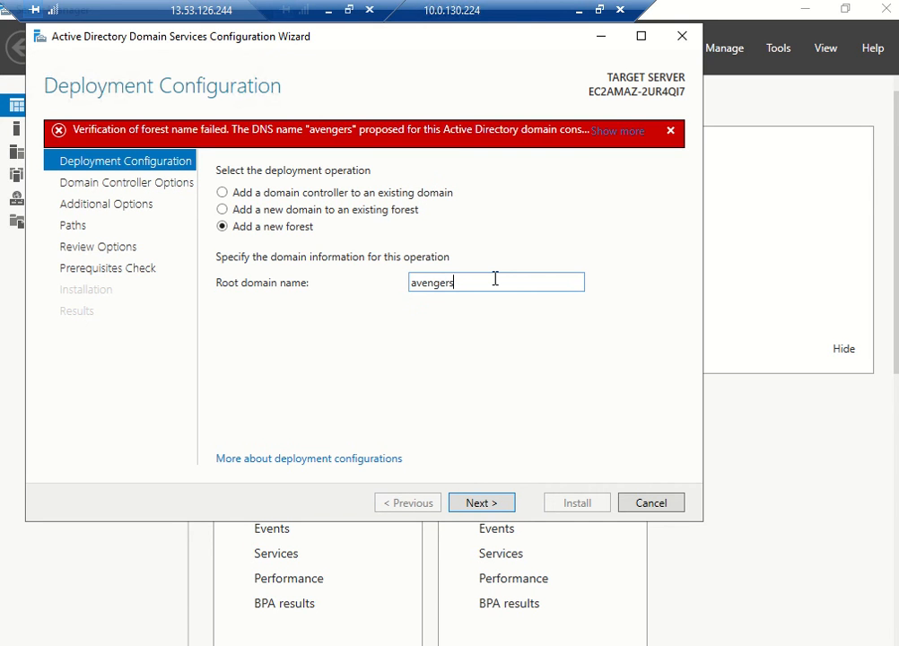
click(475, 507)
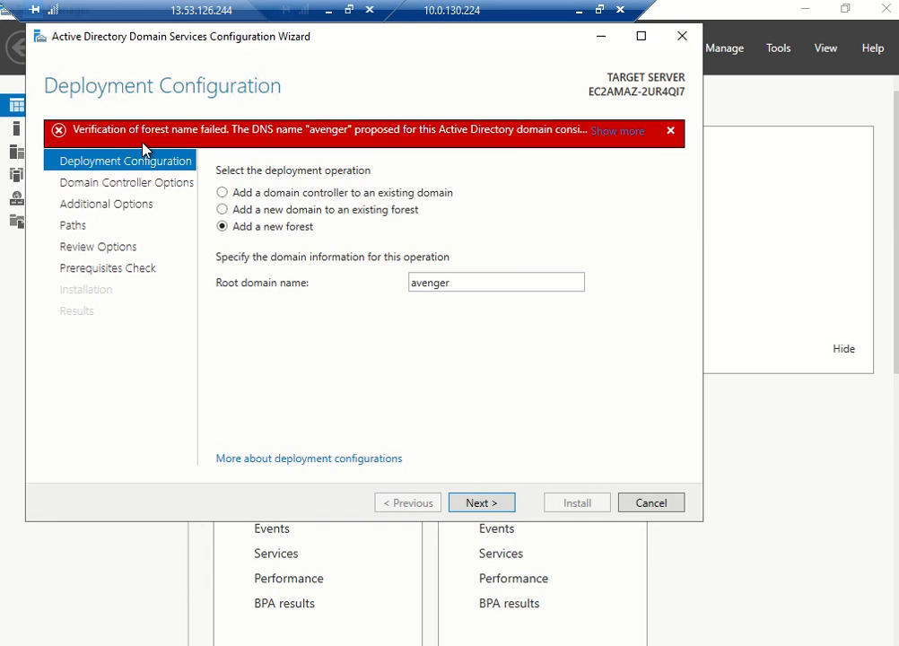
mouse_move(143, 145)
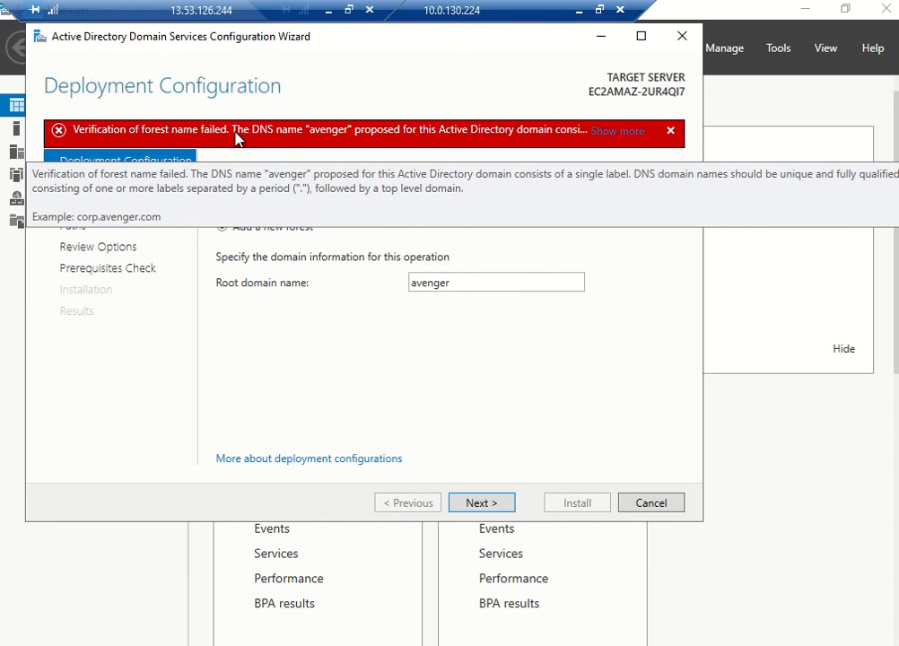
Set the root domain name to avenger.com and proceed to the domain controller options.
double_click(509, 283)
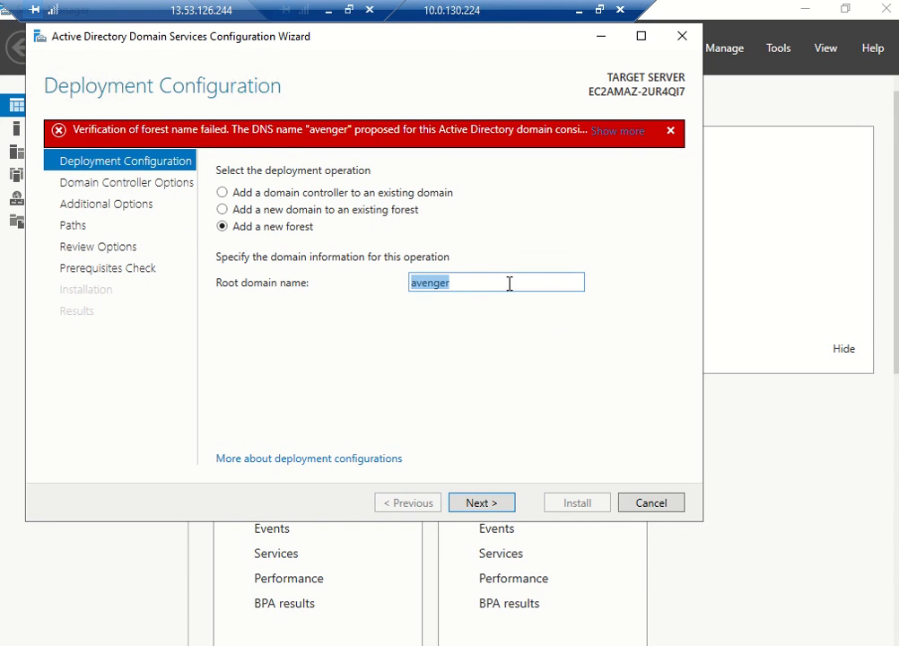
click(509, 283)
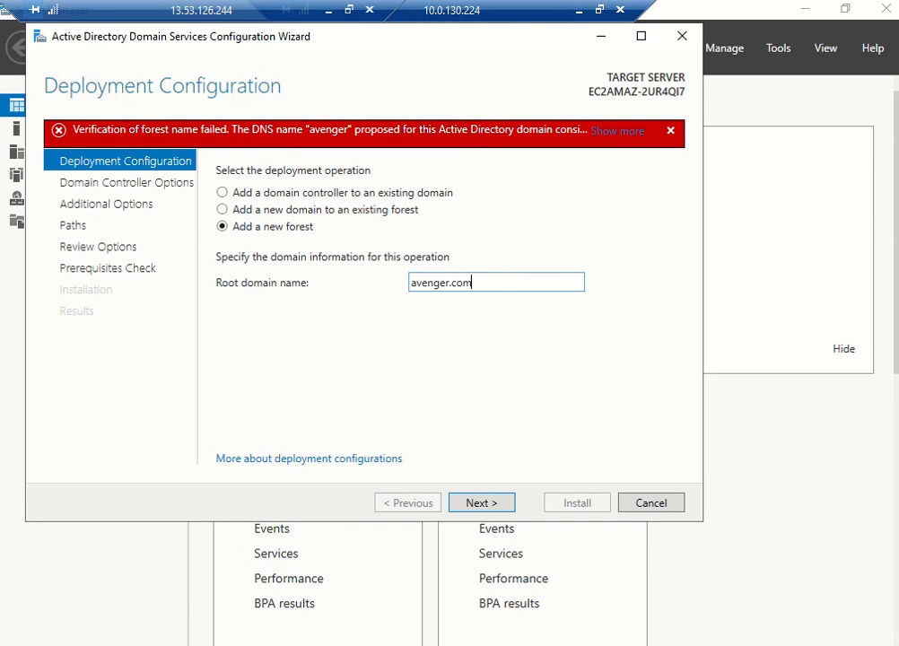
click(478, 508)
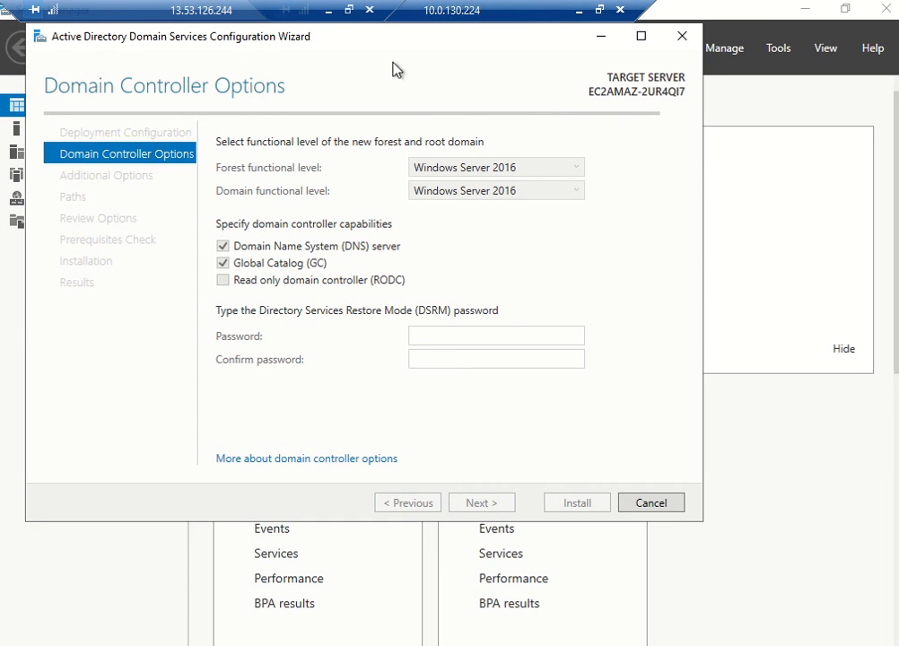
Enter and confirm the Directory Services Restore Mode password, keeping the Windows Server 2016 functional levels, and proceed to the DNS options.
mouse_move(315, 8)
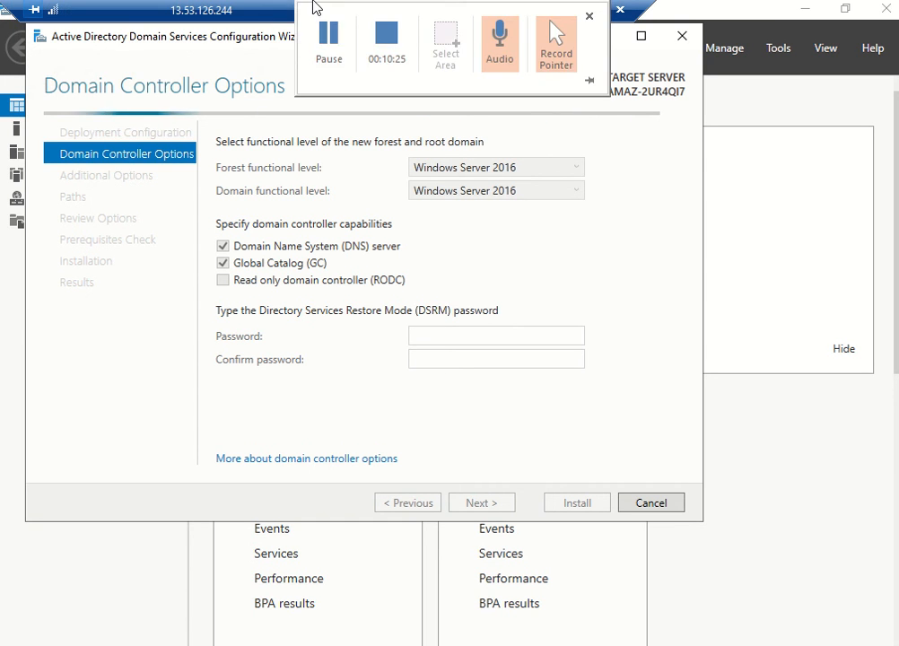
click(454, 337)
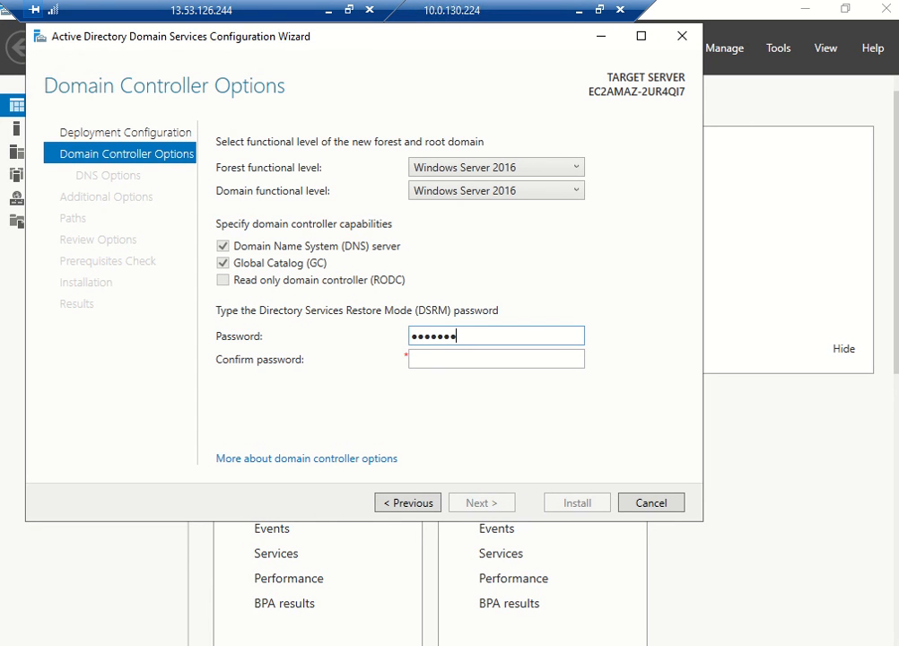
key(Tab)
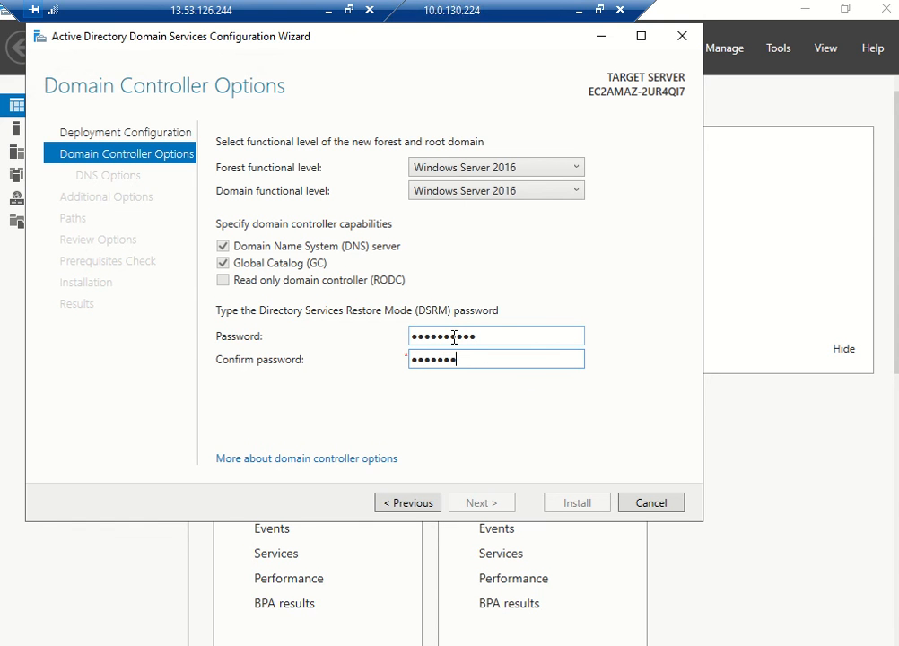
text(••••••••••)
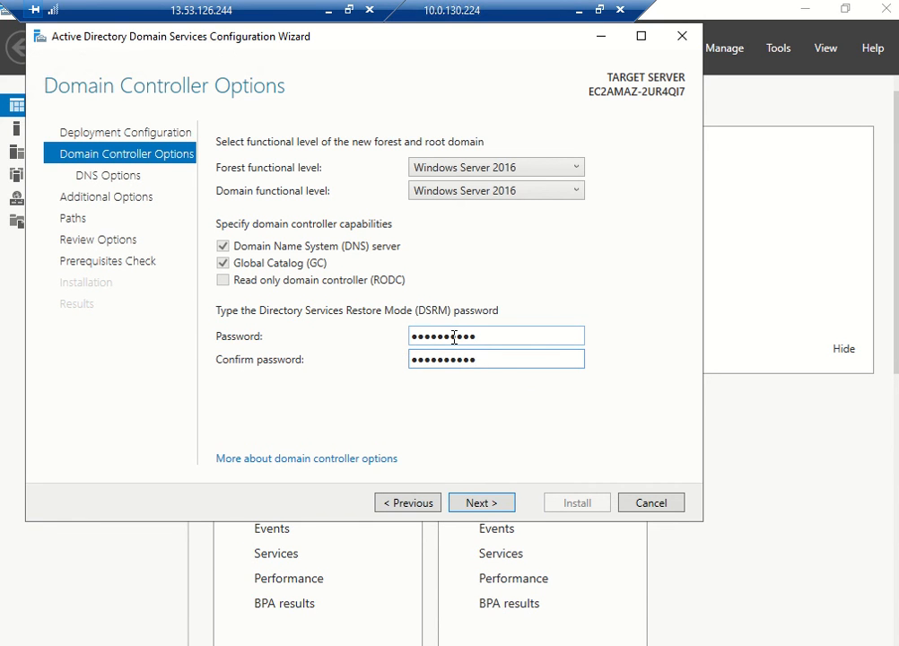
click(478, 503)
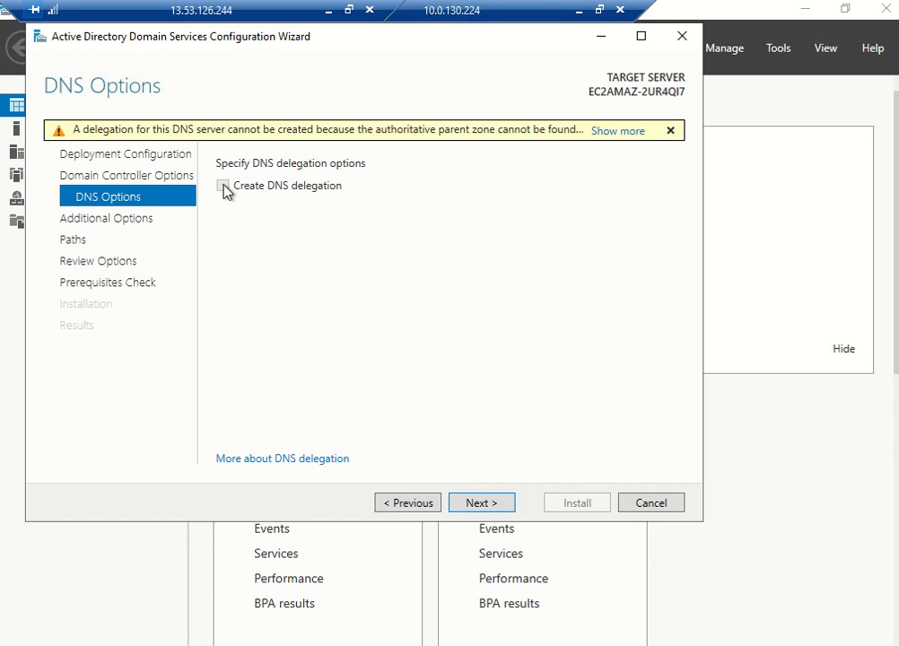
Accept the DNS options, the NetBIOS name AVENGER and the default AD DS paths, and install the domain controller after the prerequisites check.
click(477, 503)
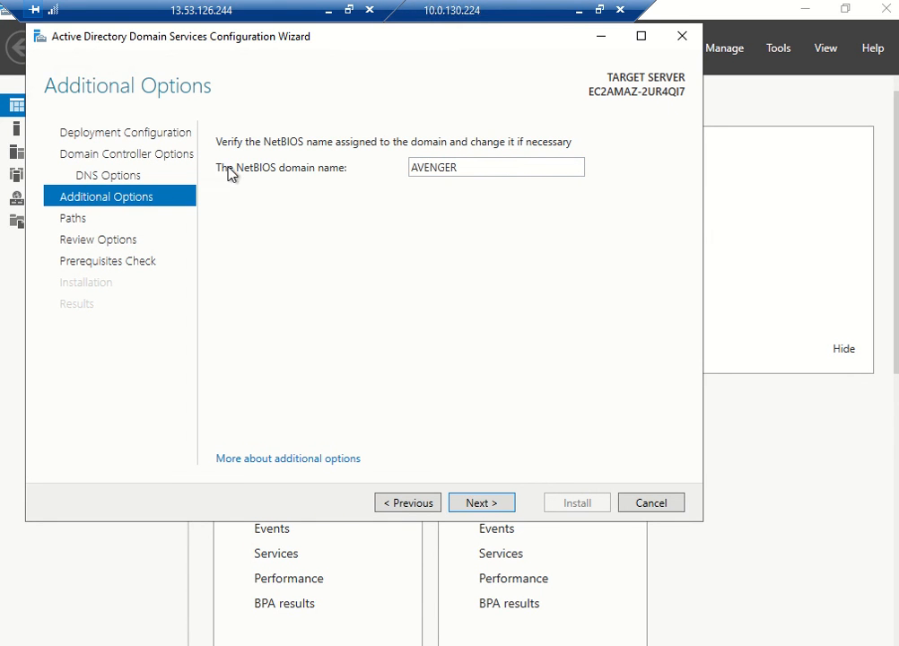
click(464, 505)
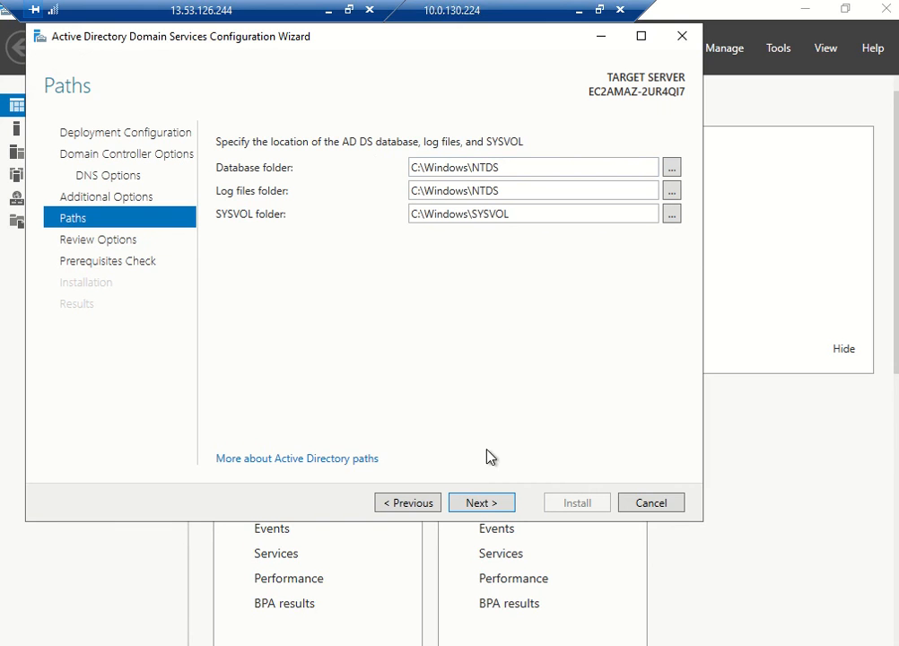
click(482, 503)
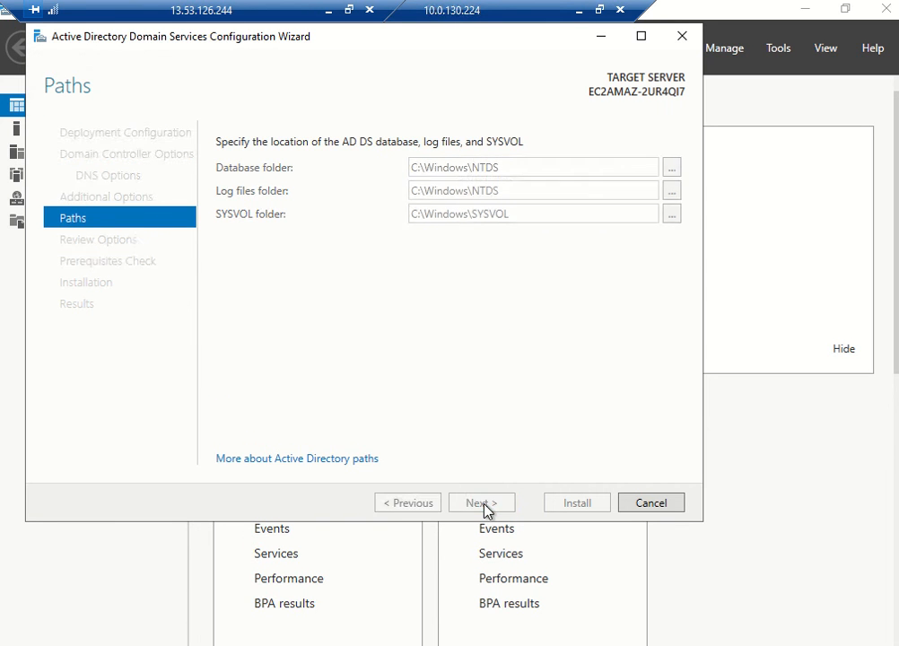
click(482, 503)
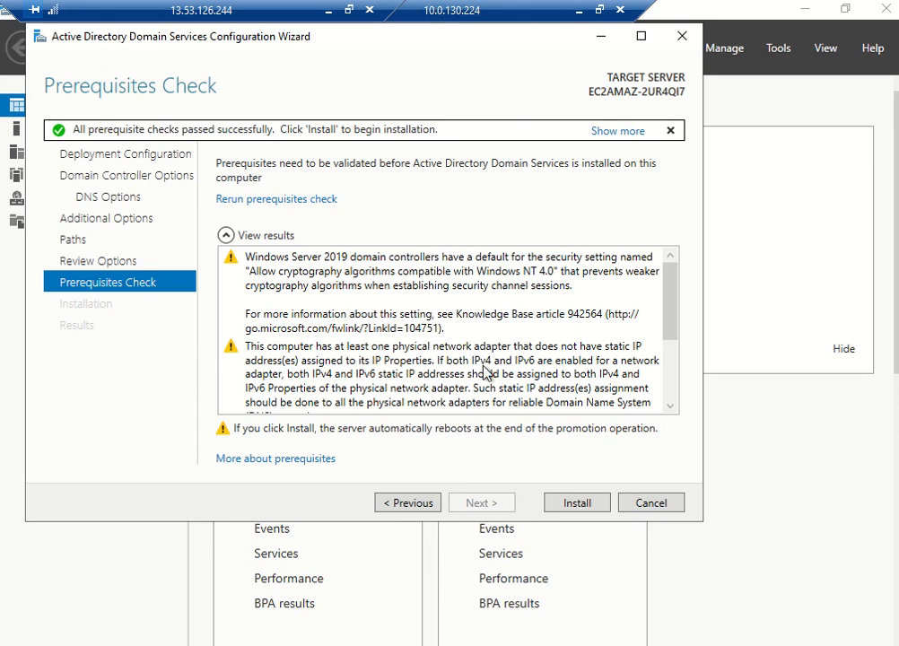
click(579, 503)
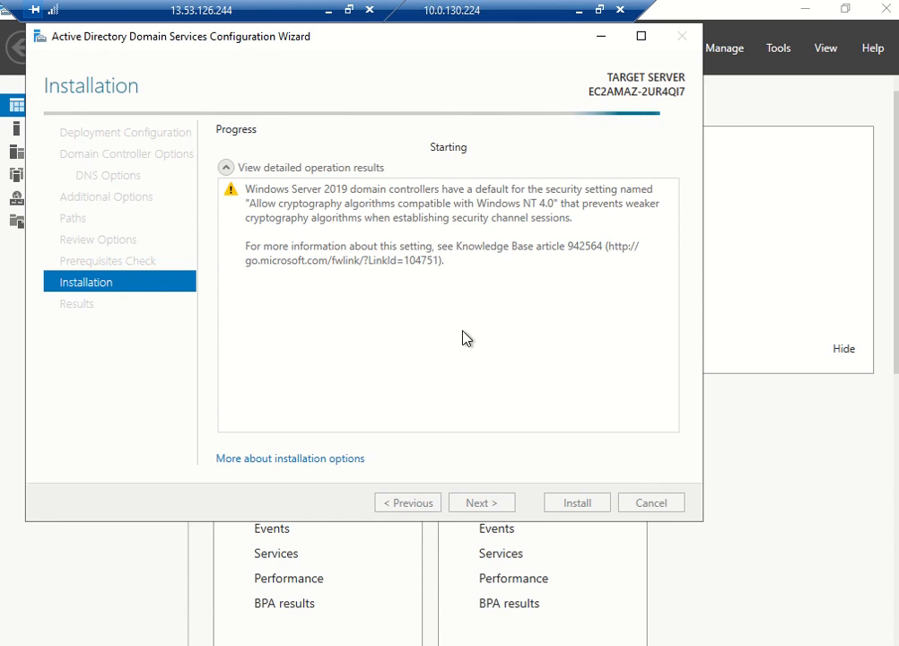
mouse_move(311, 6)
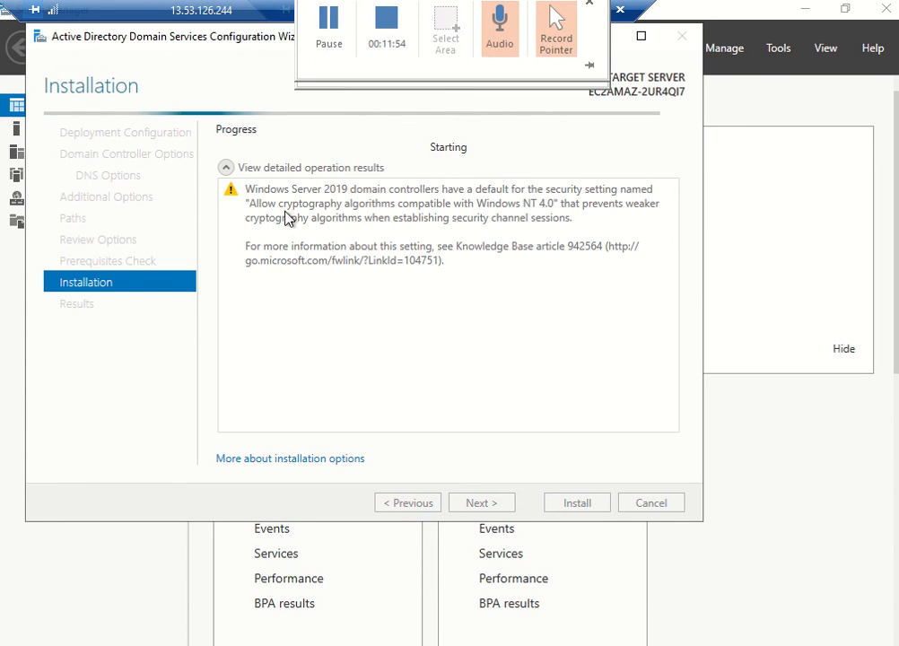
mouse_move(341, 8)
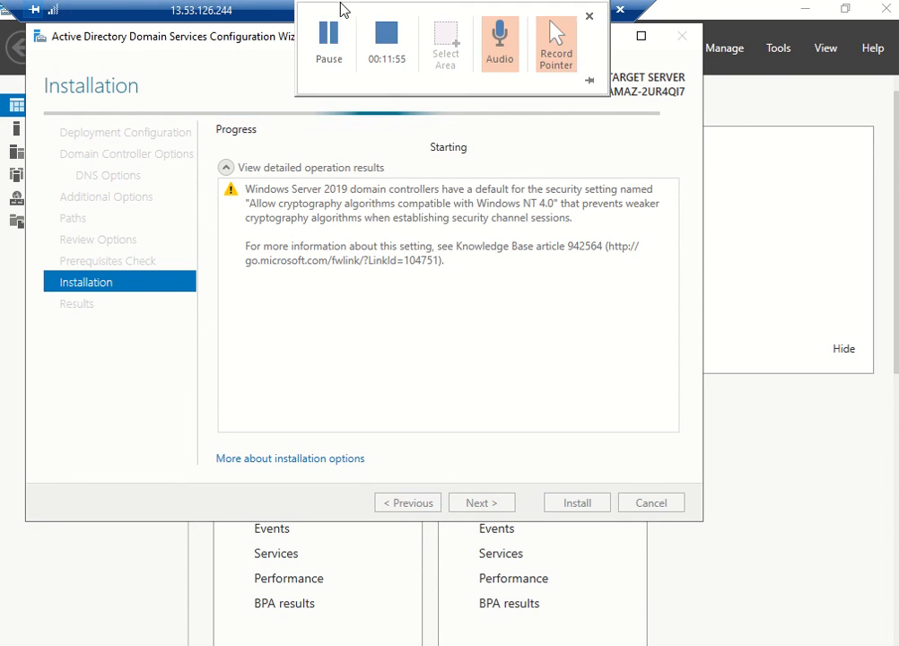
click(334, 59)
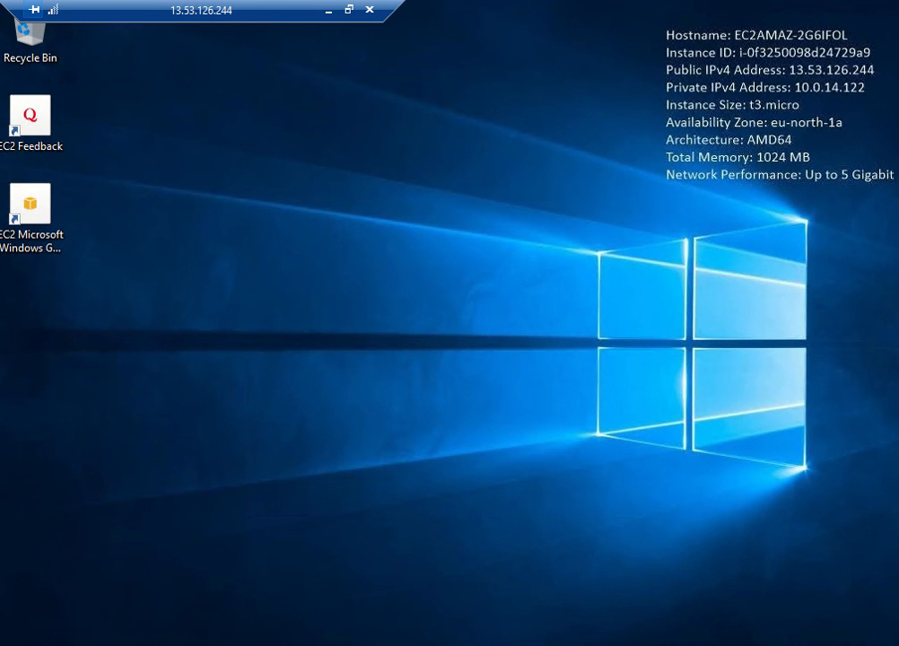
Restart the EC2 instance at 13.53.126.244, giving Other (Unplanned) as the shutdown reason.
key(super)
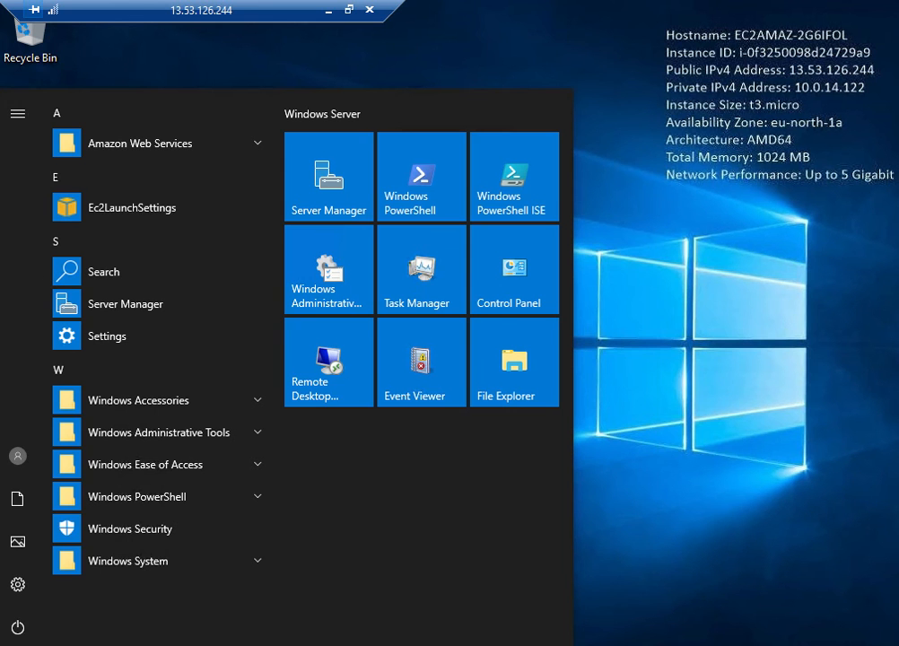
click(22, 627)
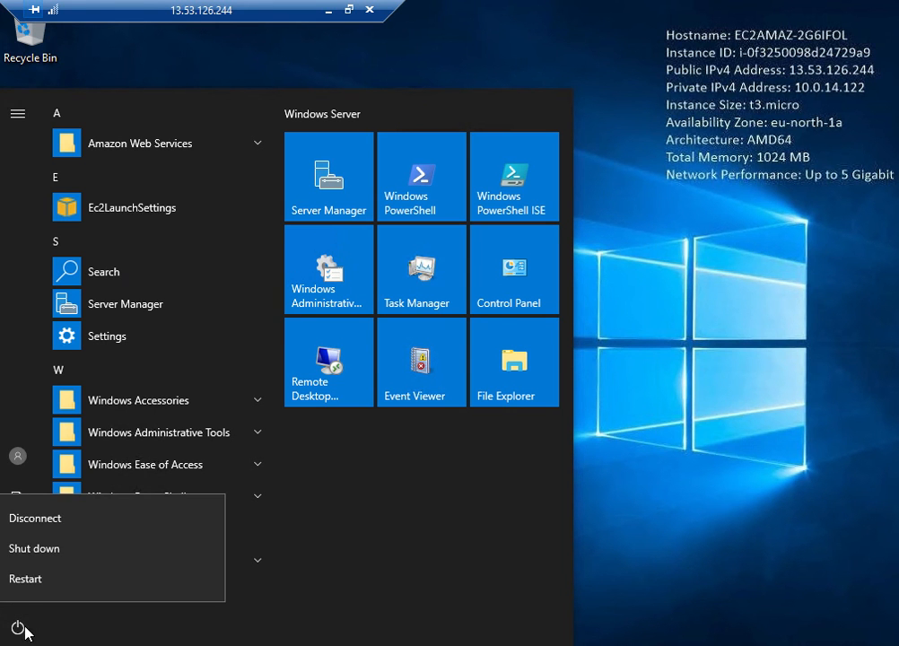
click(35, 585)
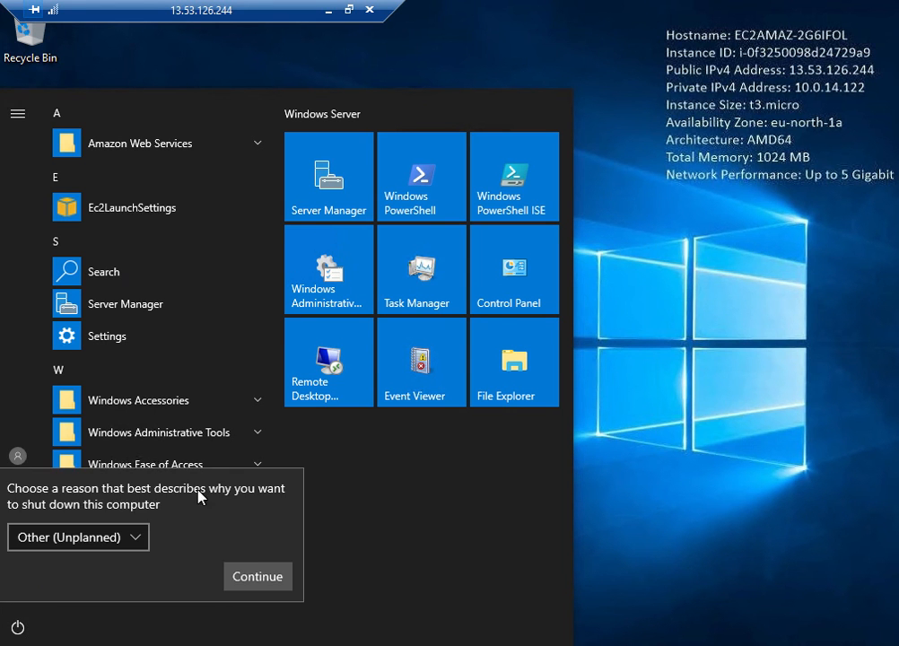
click(263, 581)
mouse_move(353, 6)
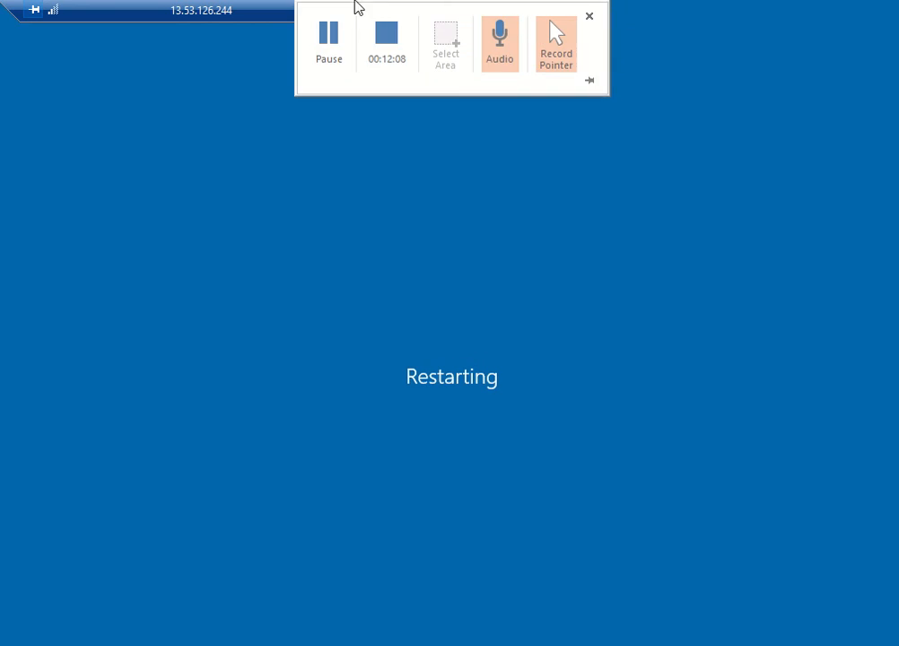